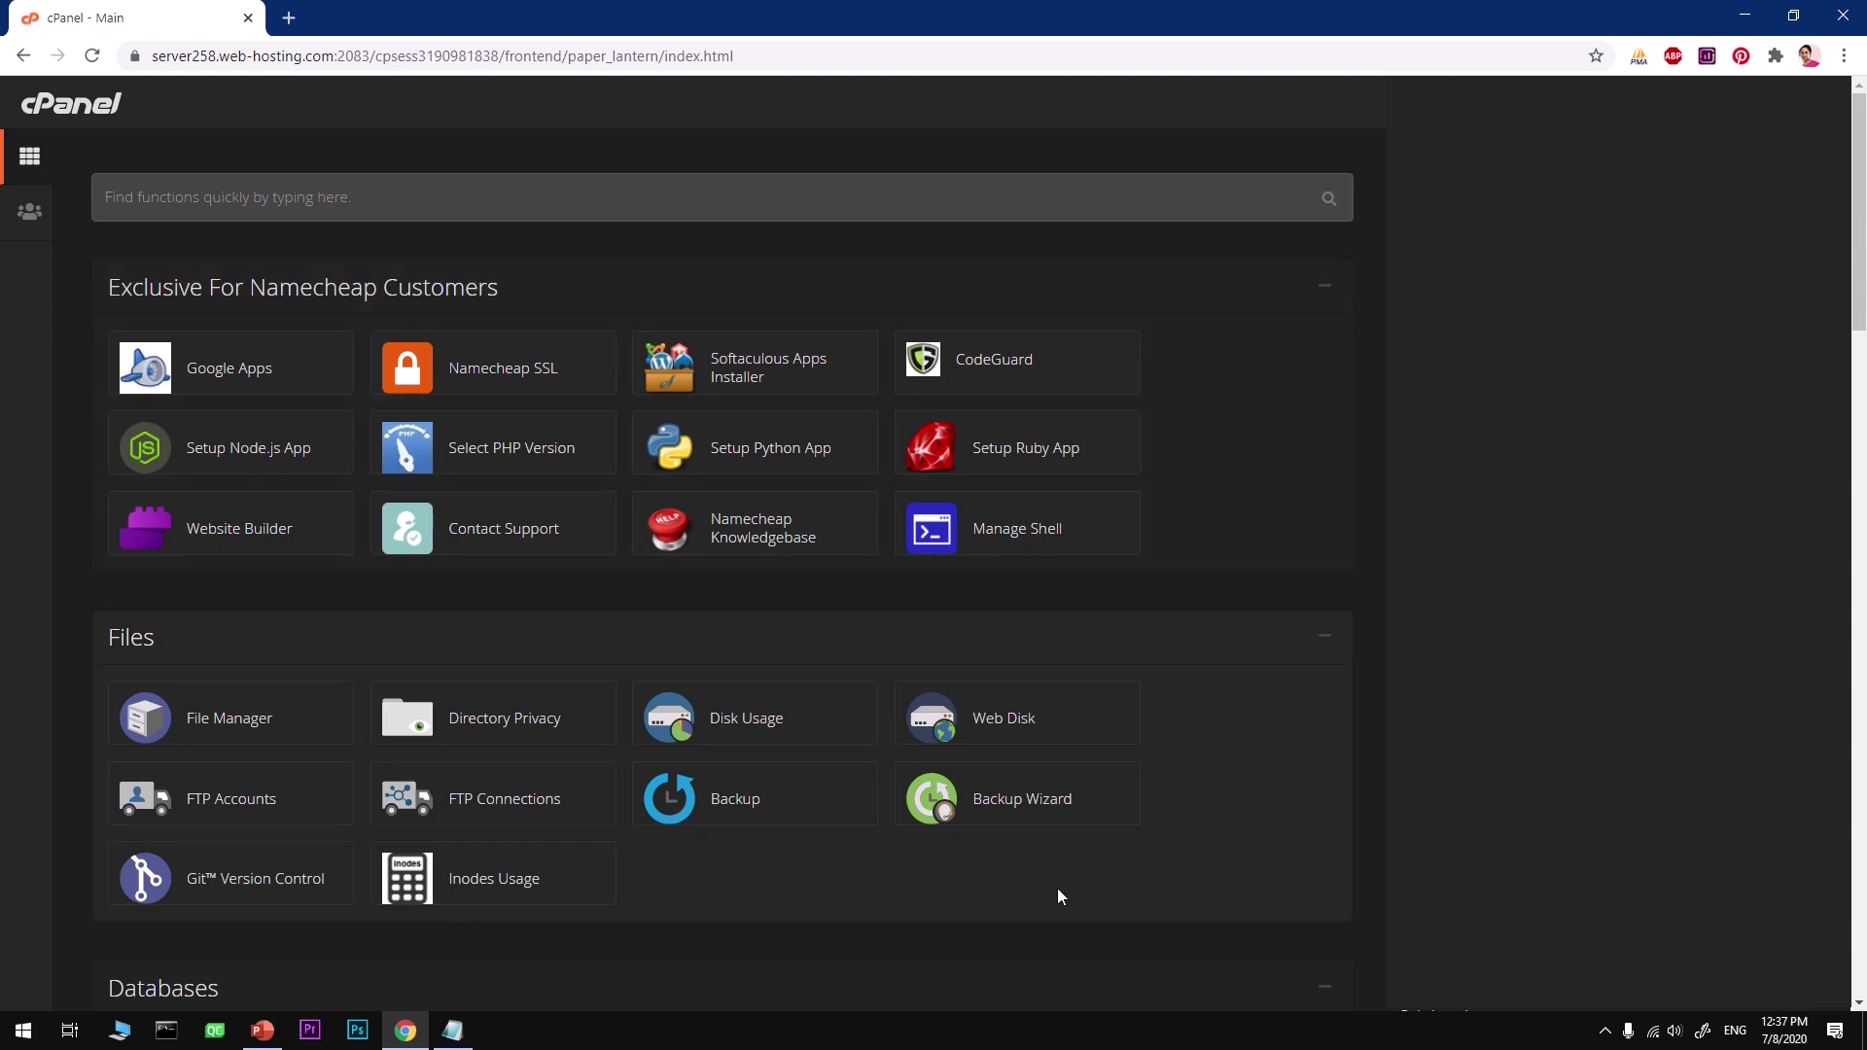
Step: Search cPanel's tools for 'add' and open Addon Domains from the results
scroll(1058, 889, "down", 20)
scroll(1058, 889, "down", 1)
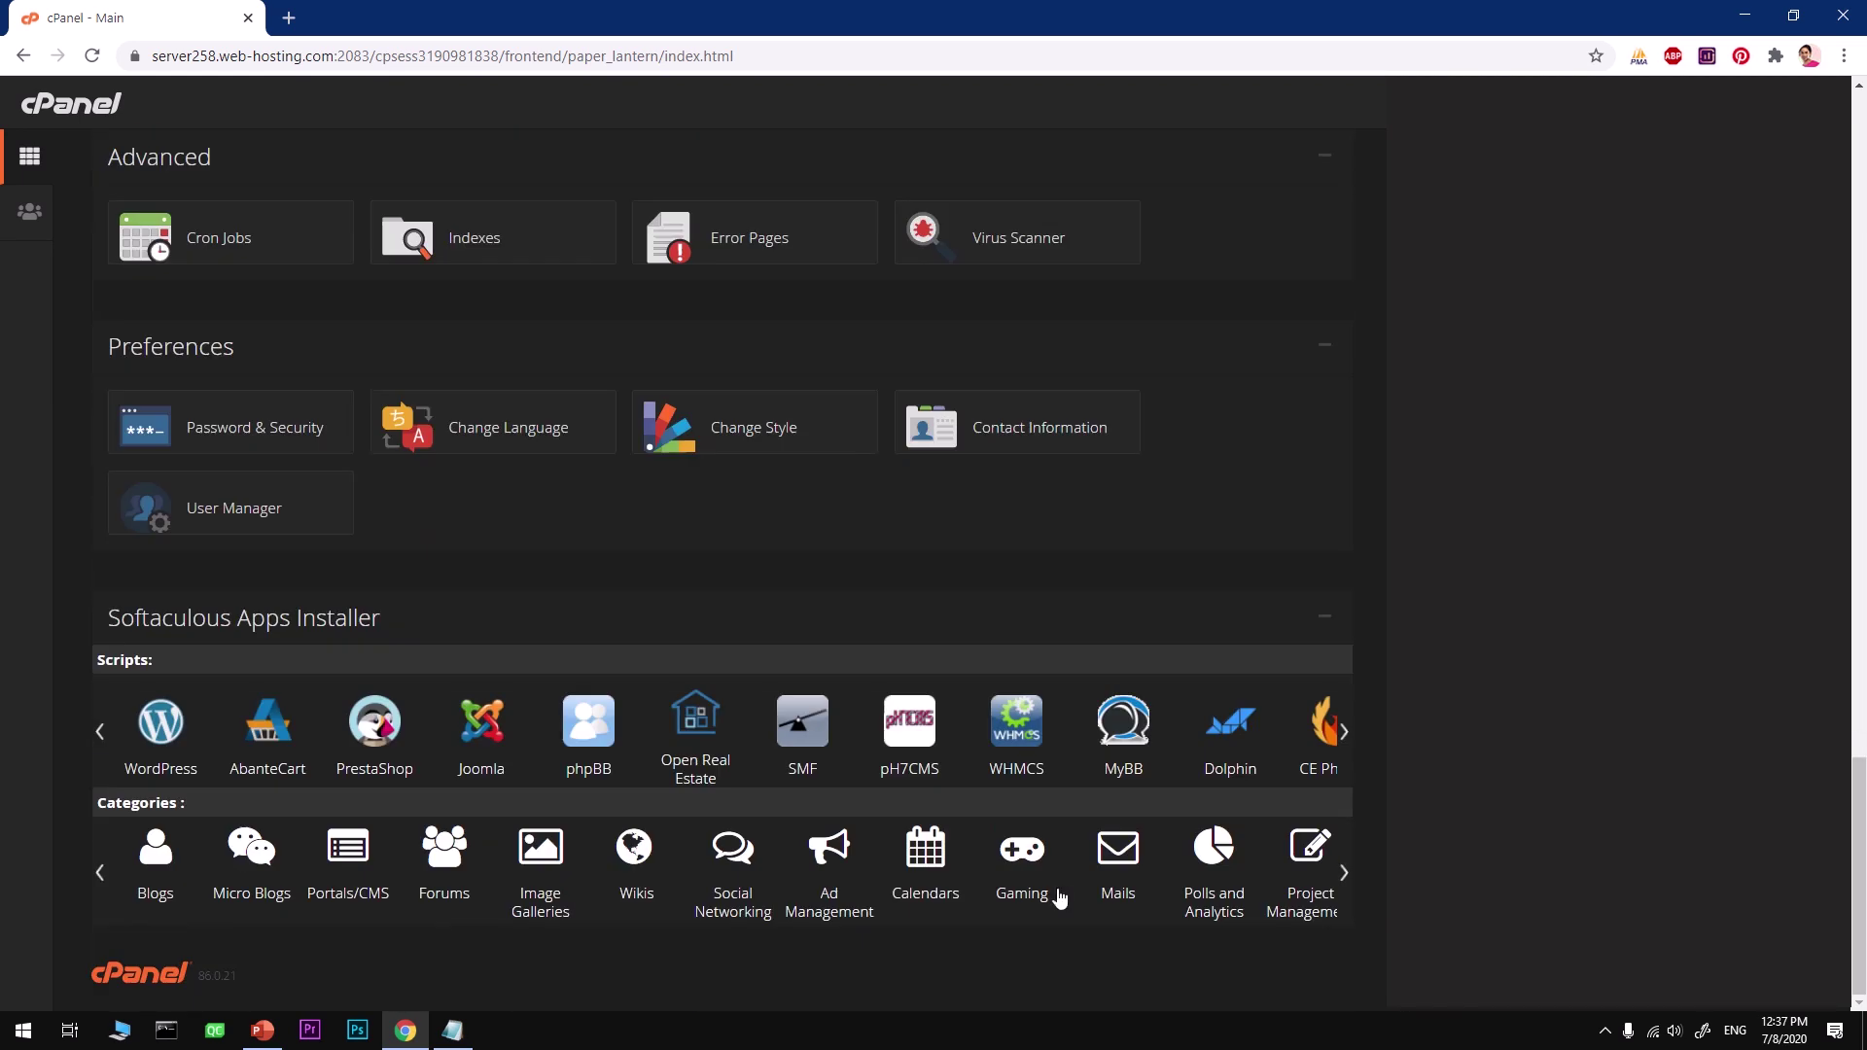
scroll(1060, 896, "up", 20)
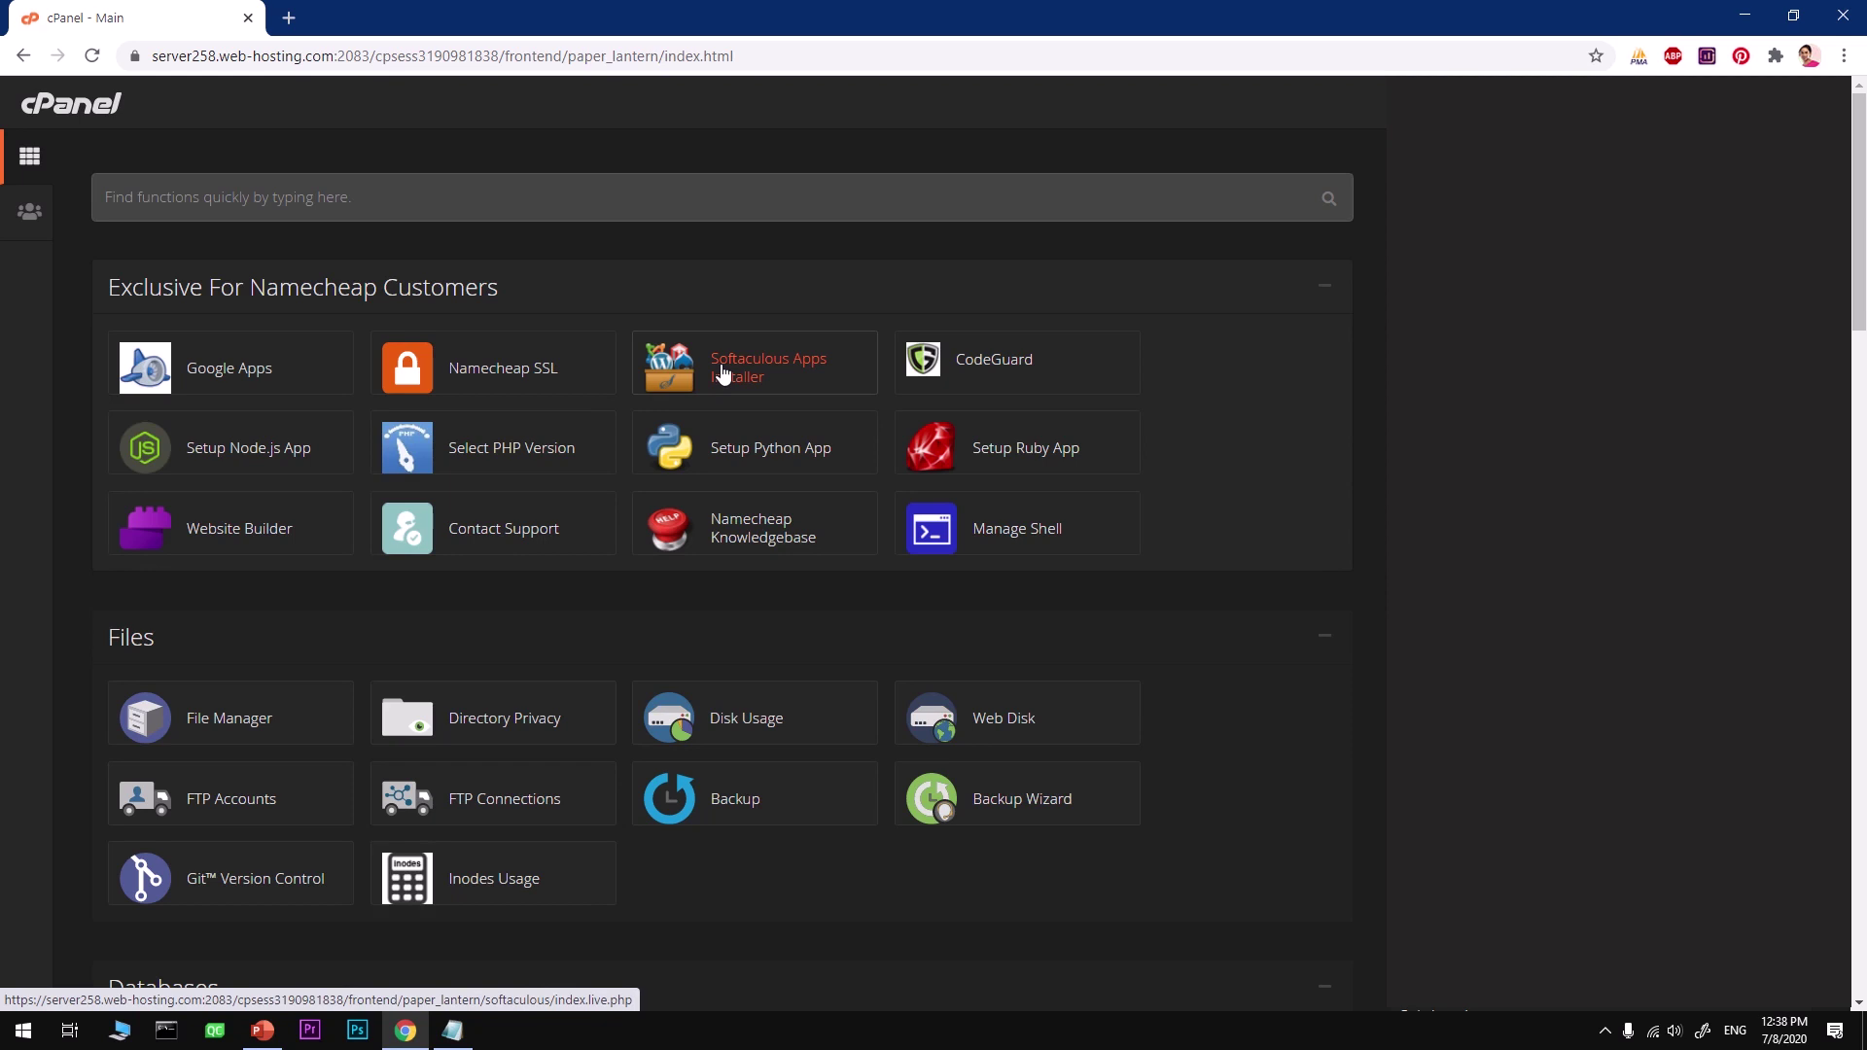
left_click(211, 190)
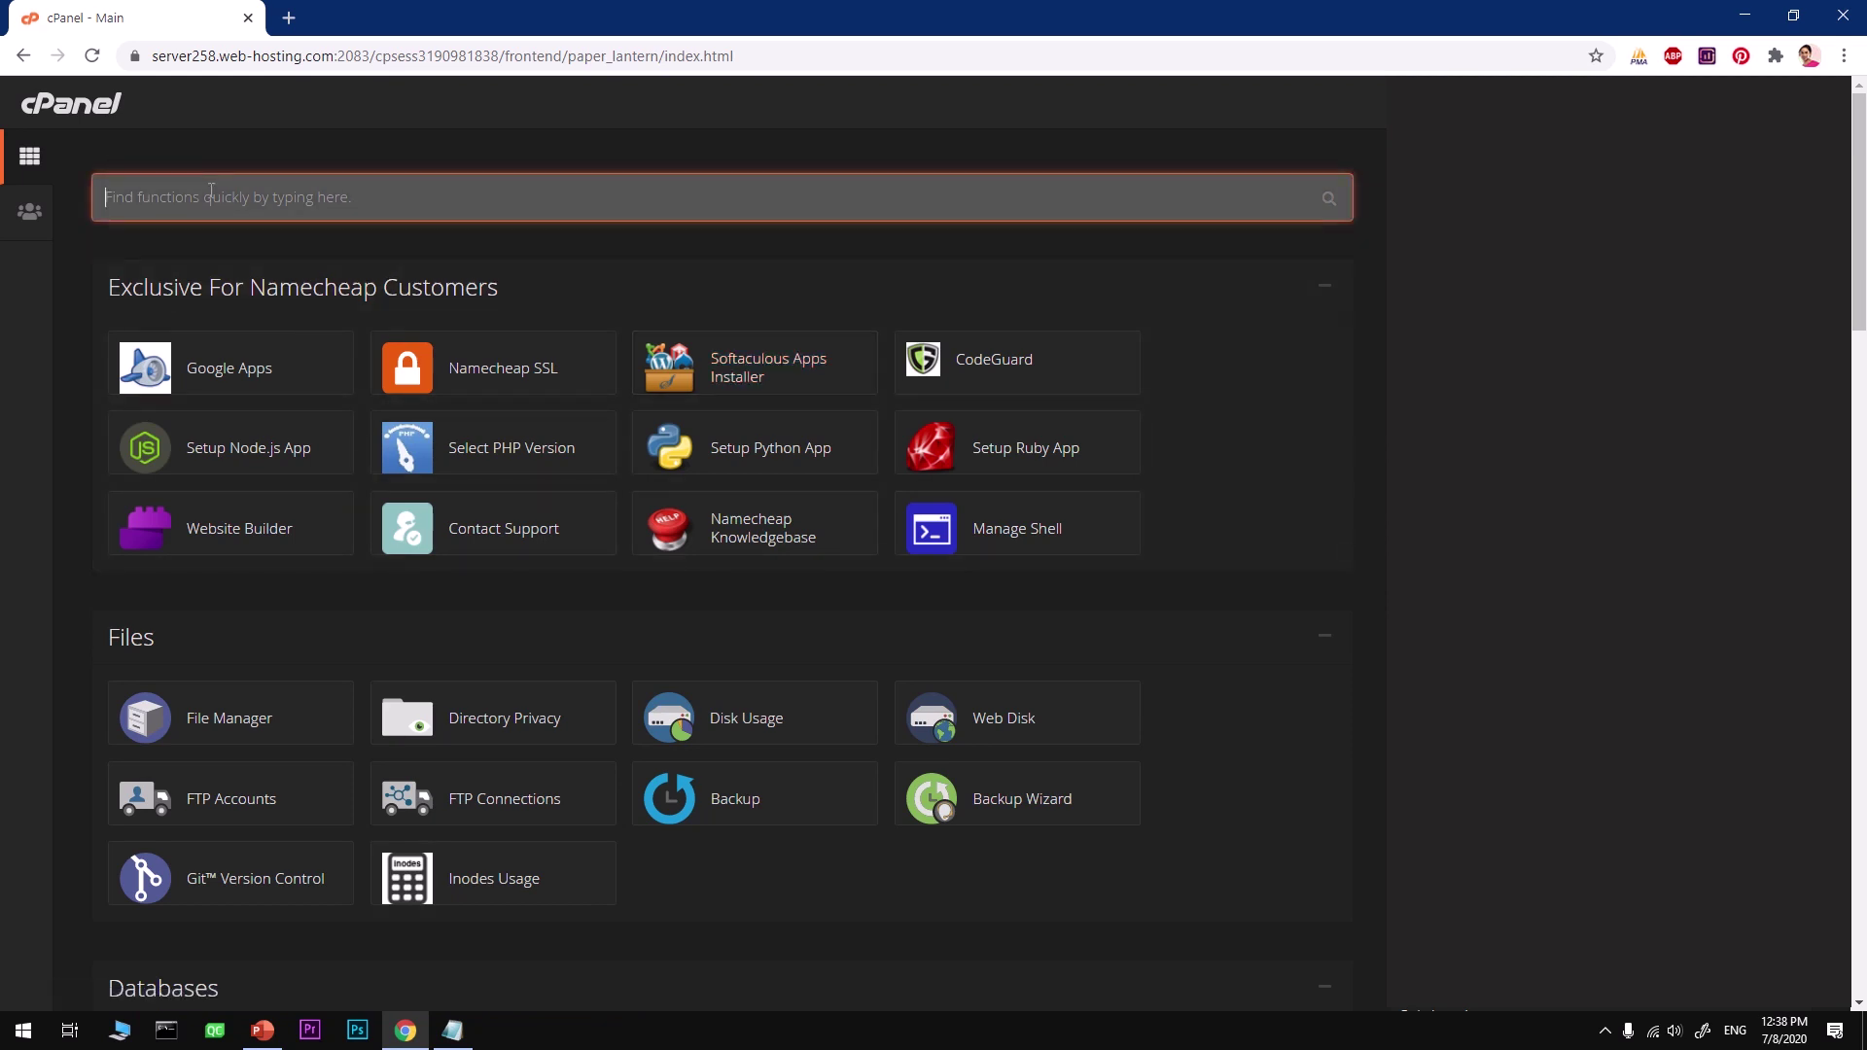
type("a")
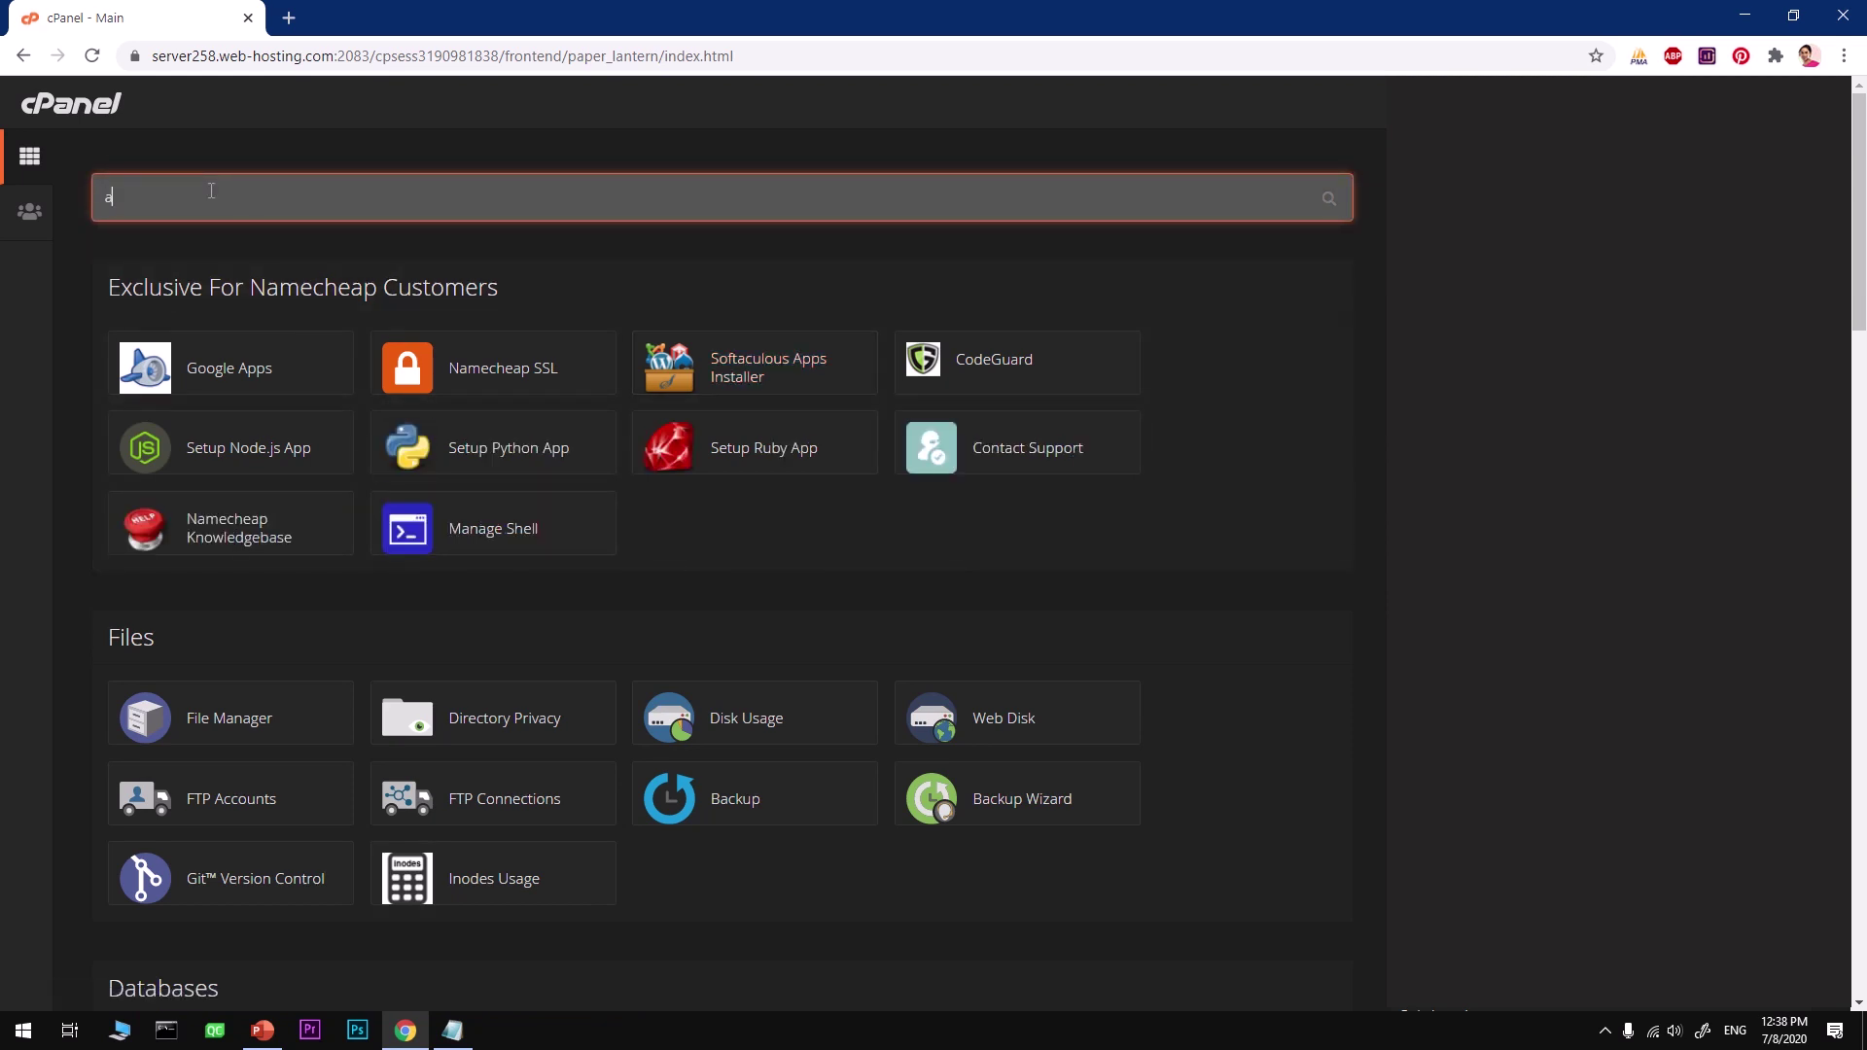
type("dd")
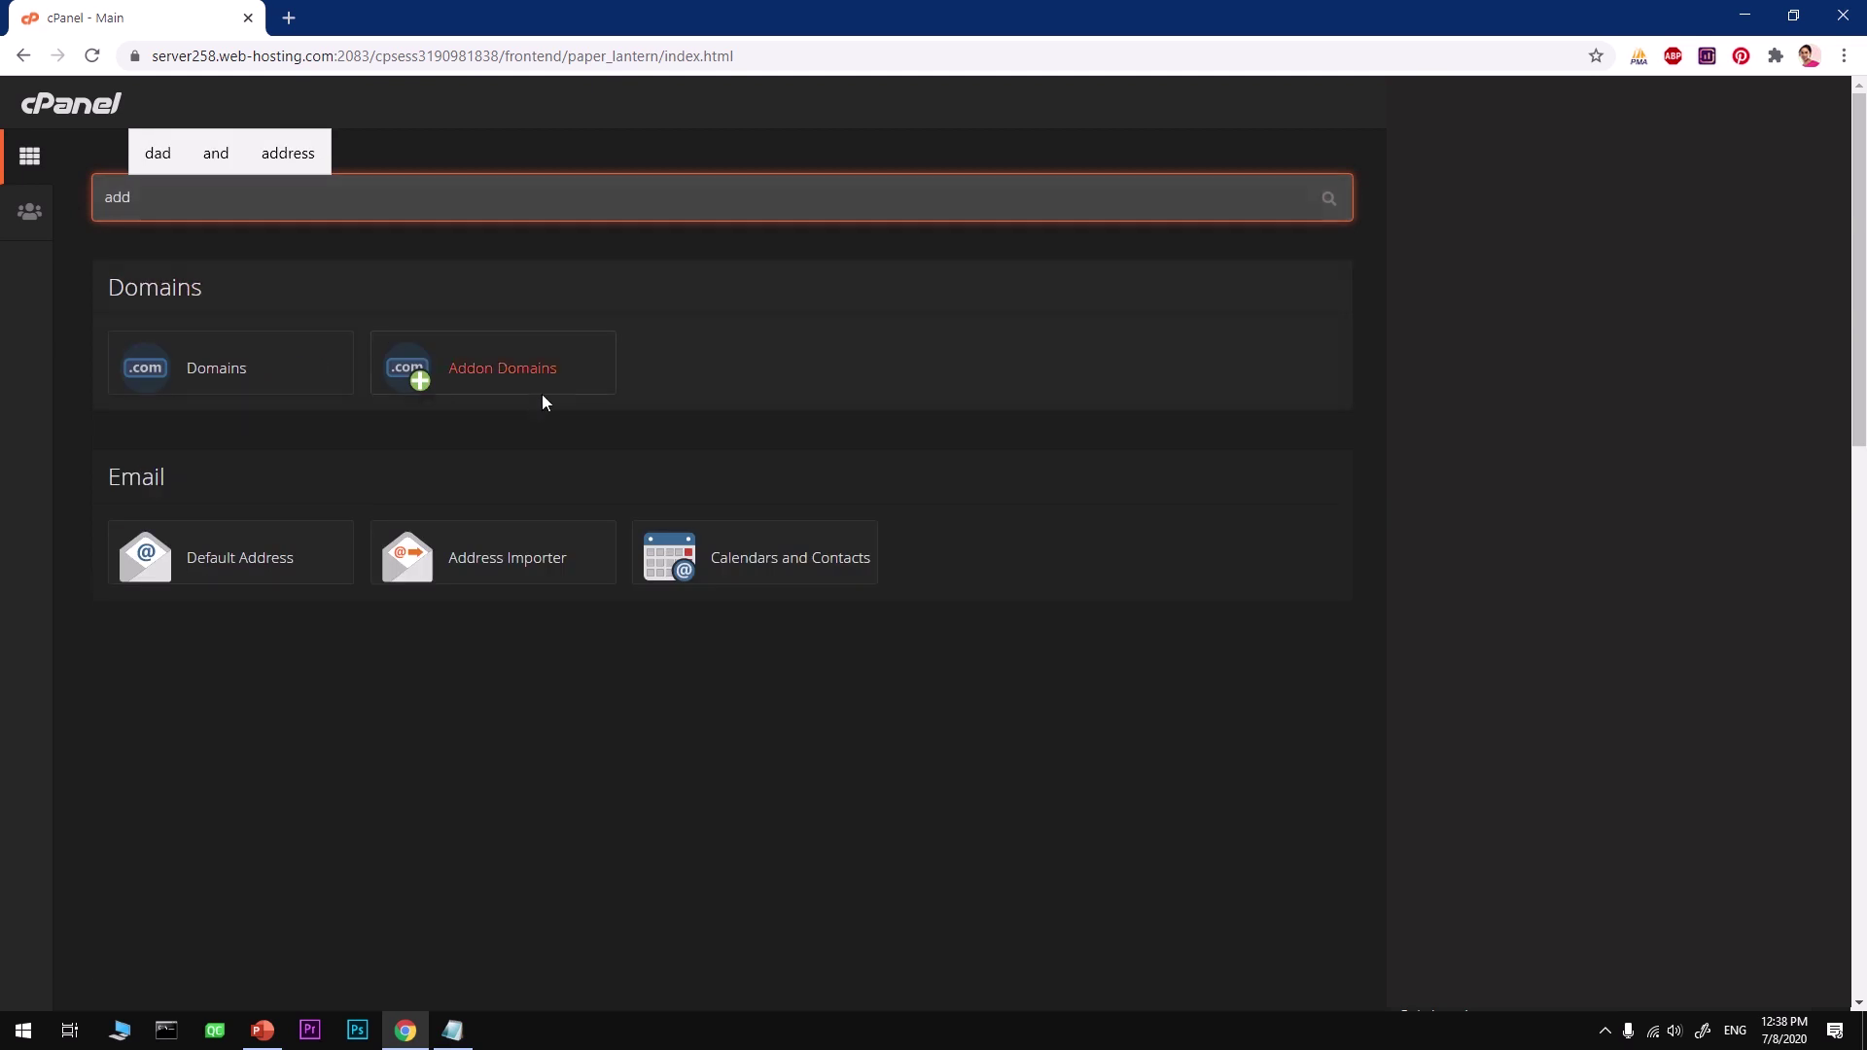
left_click(550, 377)
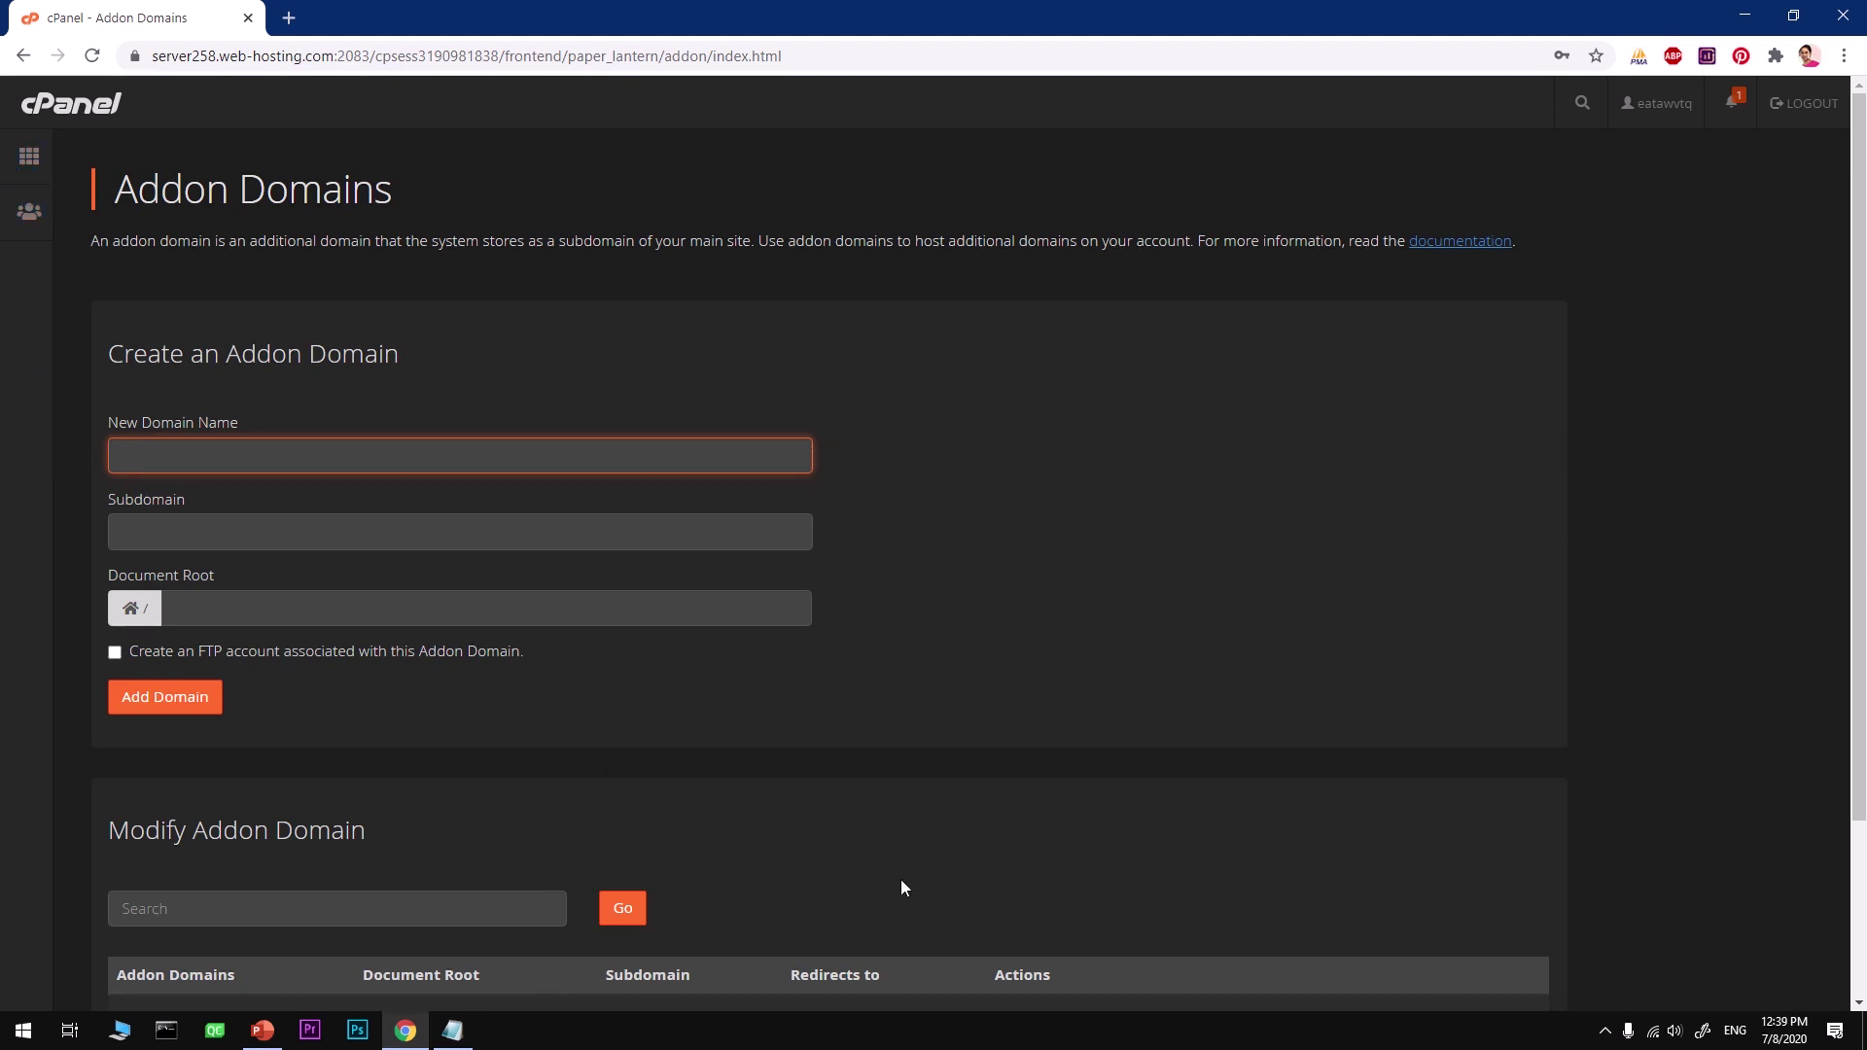
Step: Go back to the cPanel home dashboard via the sidebar Home icon
left_click(38, 160)
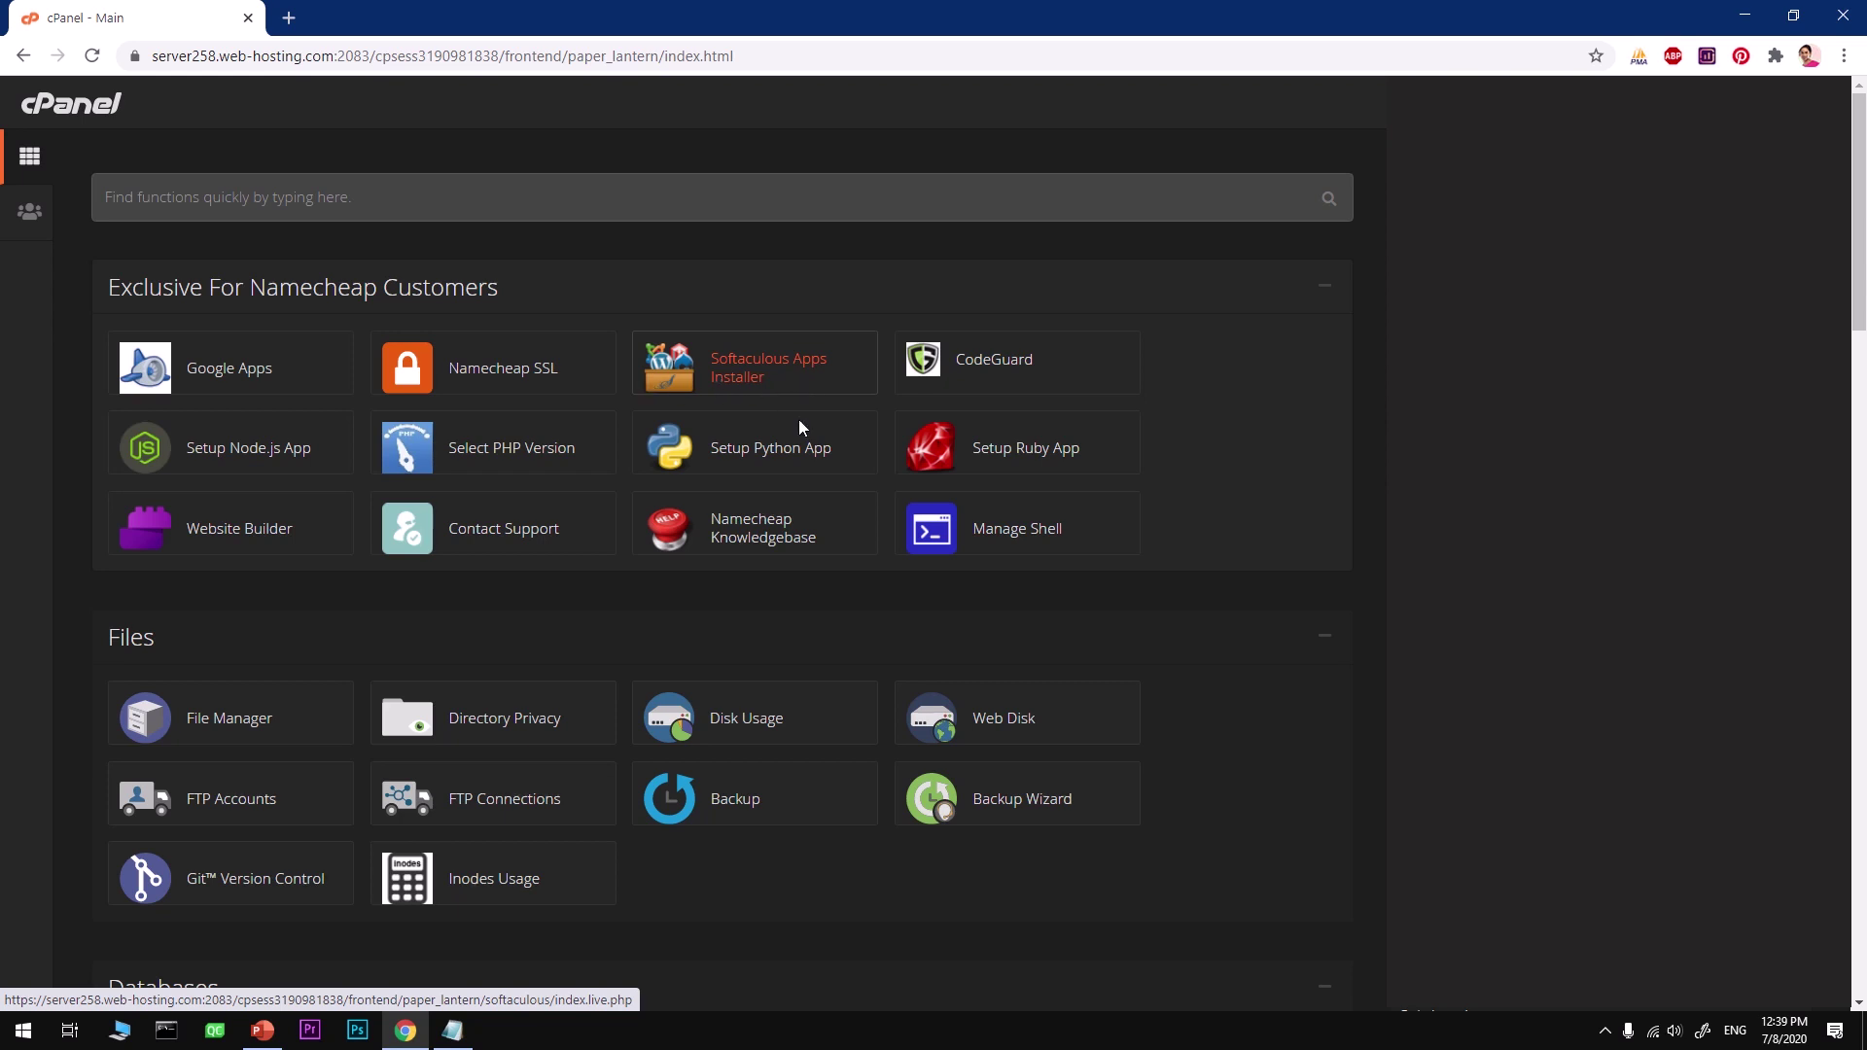
Step: Open the Wikis category in the Softaculous Apps Installer section
scroll(799, 428, "down", 12)
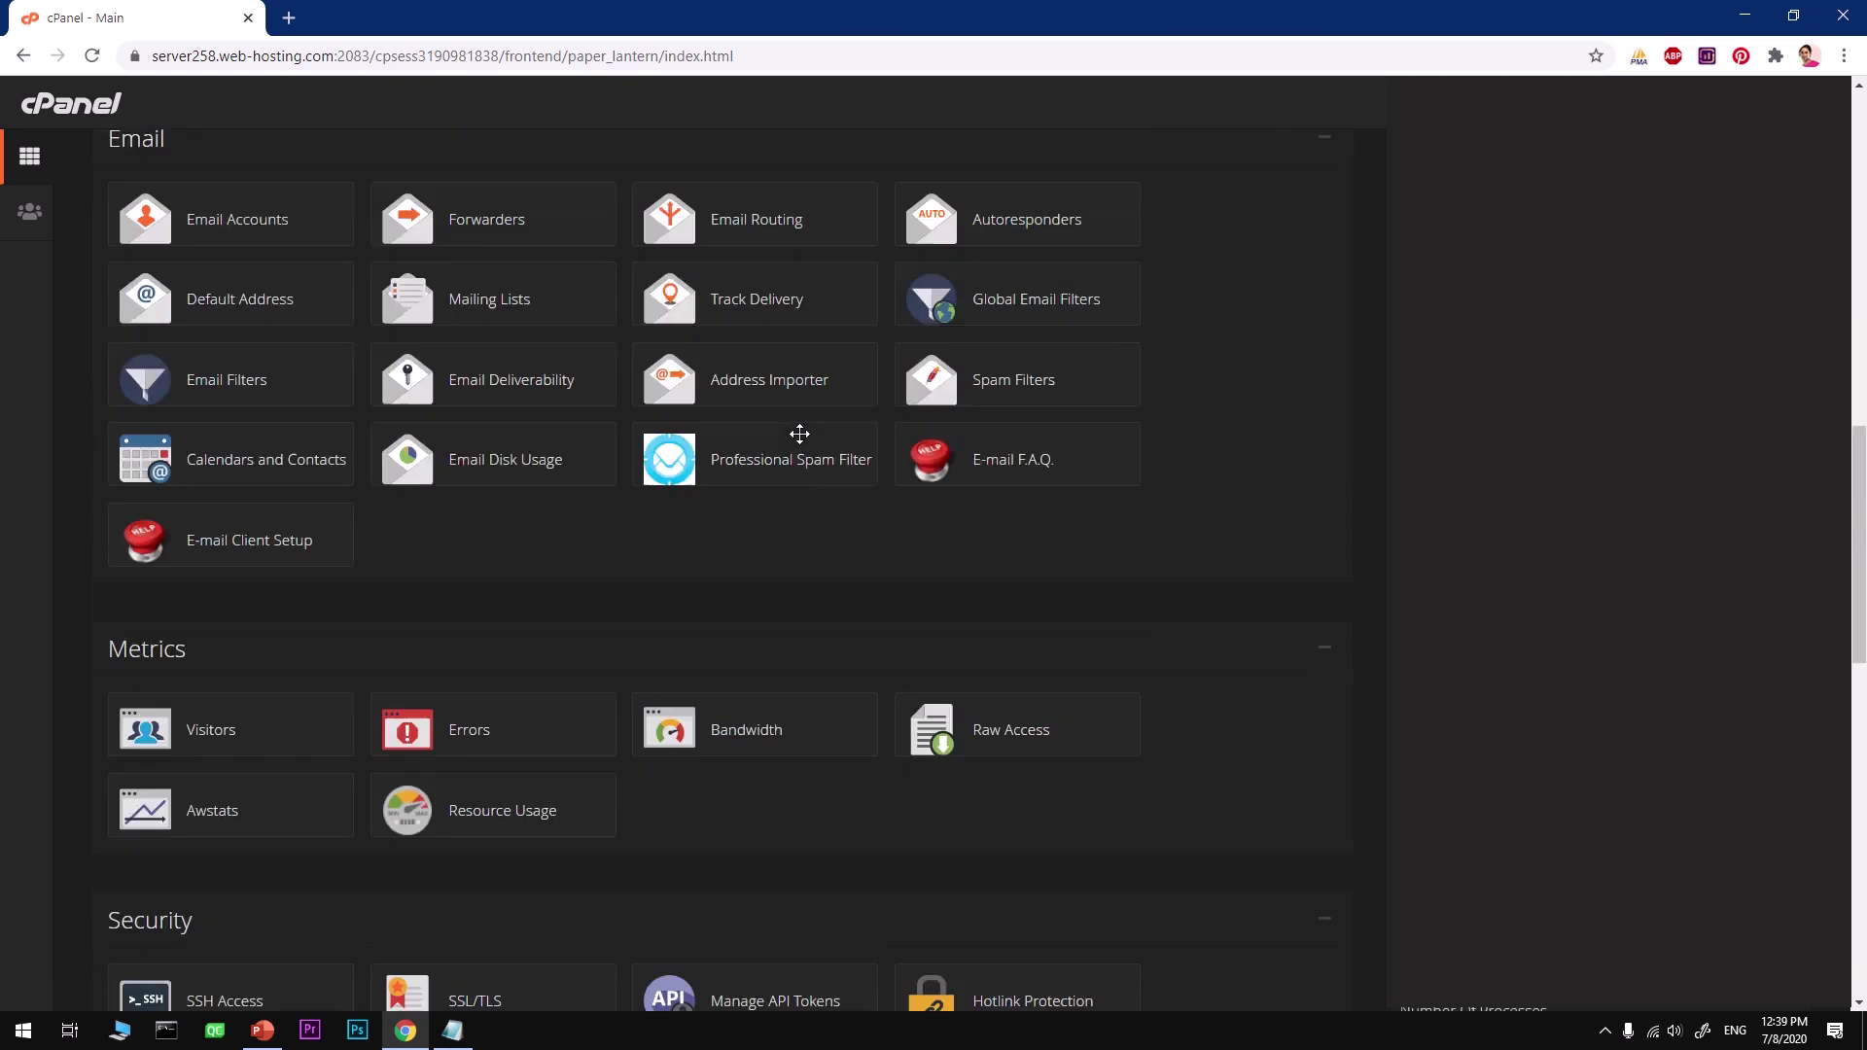
scroll(800, 433, "down", 13)
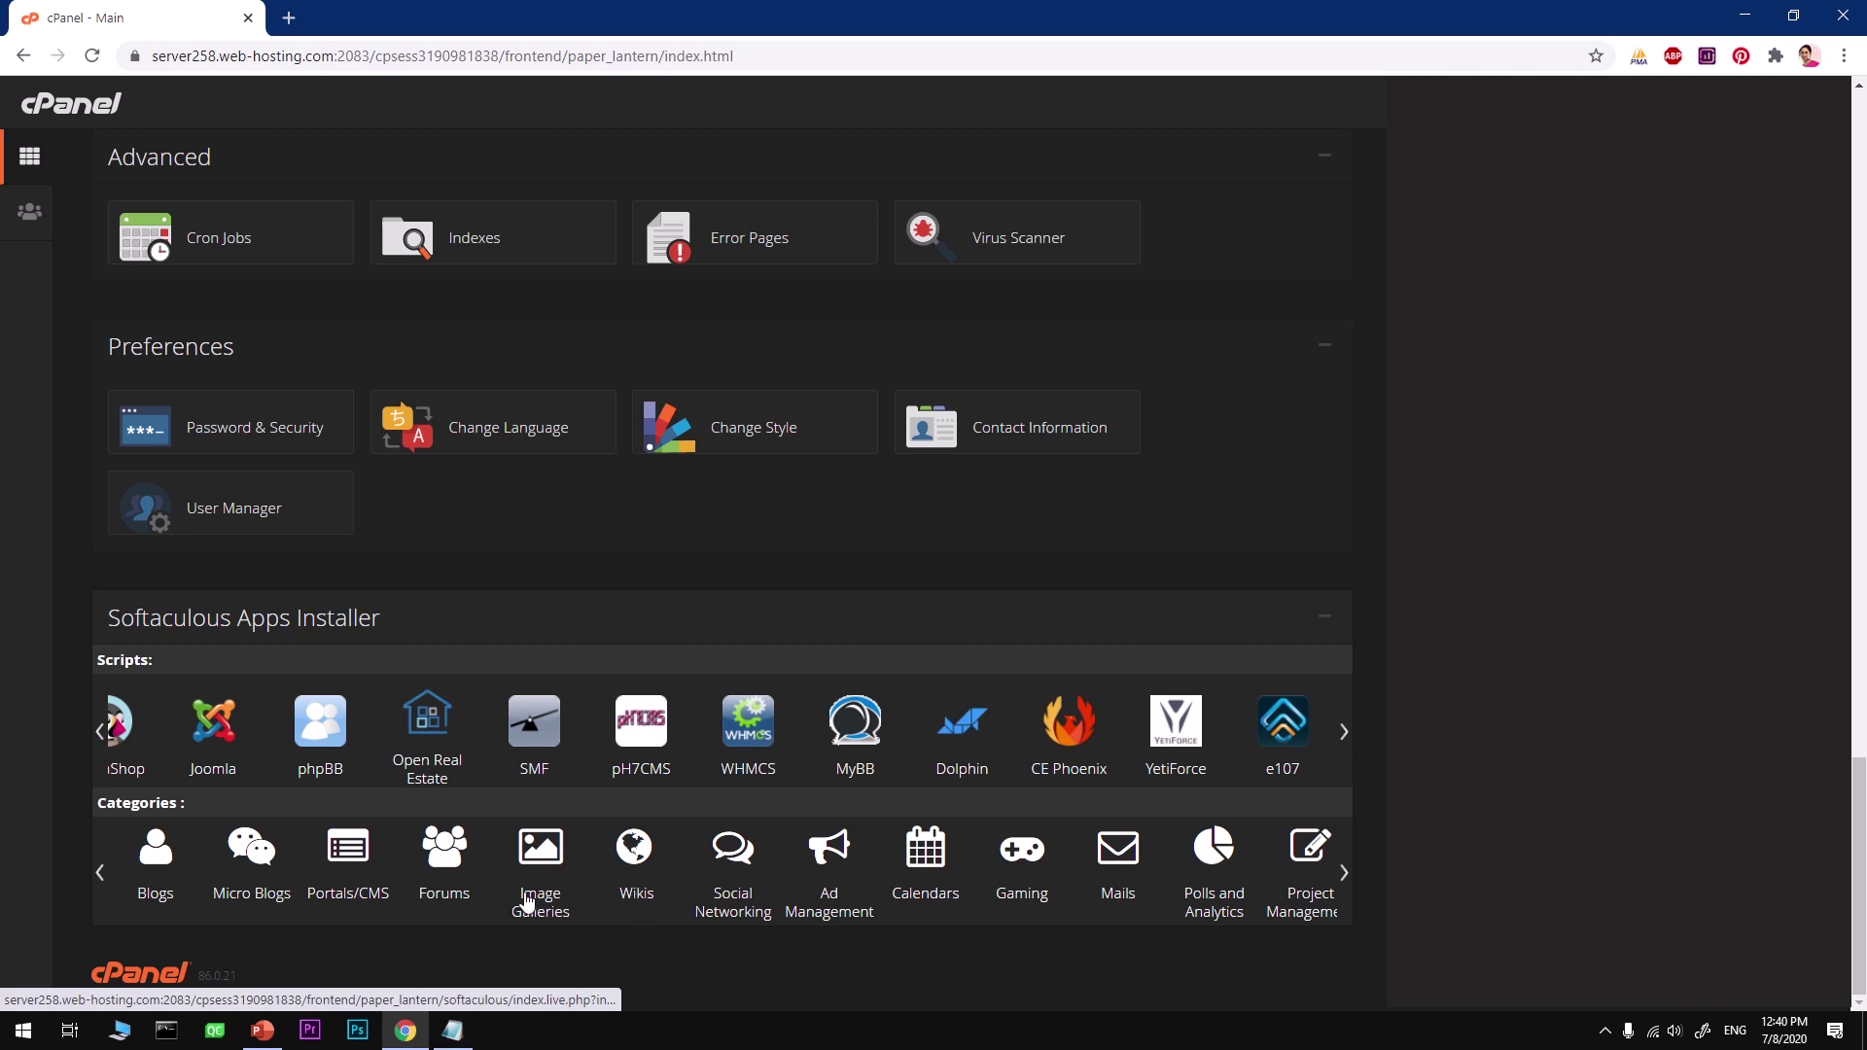
left_click(634, 903)
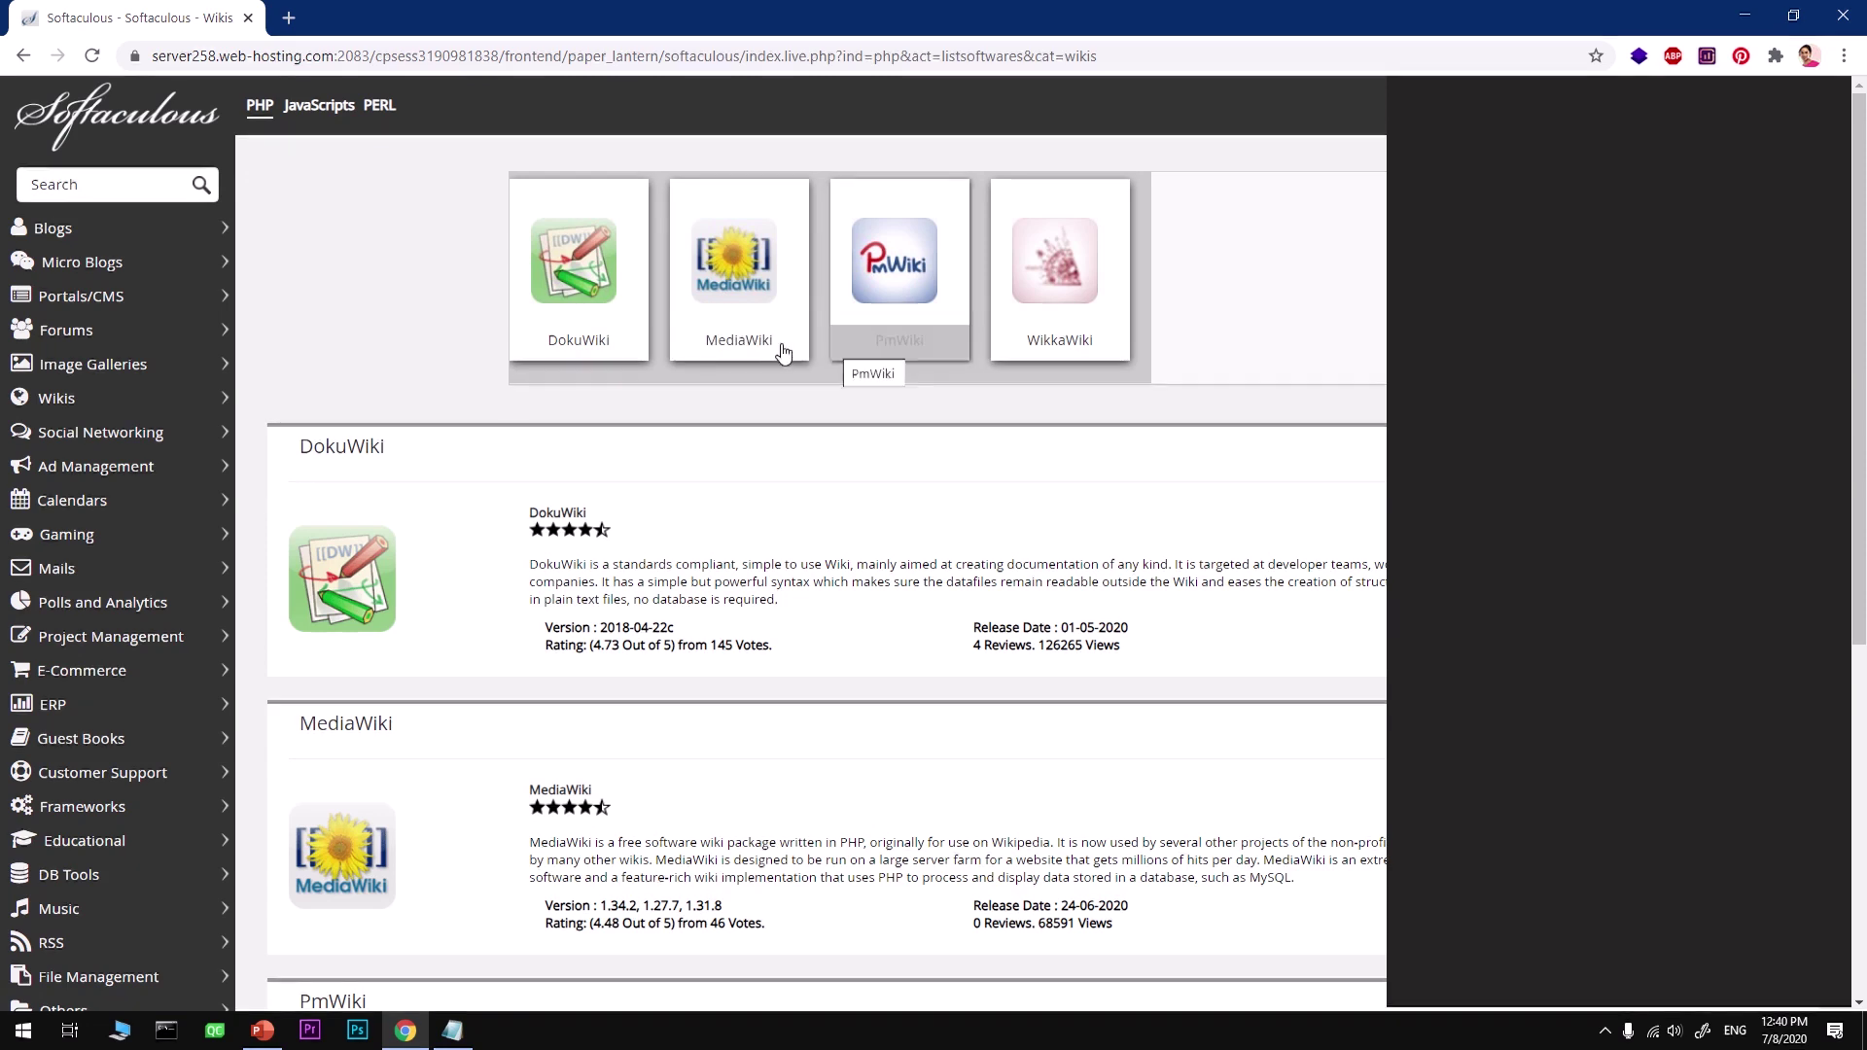
Step: Open MediaWiki from the Wikis category in Softaculous Apps Installer
left_click(23, 55)
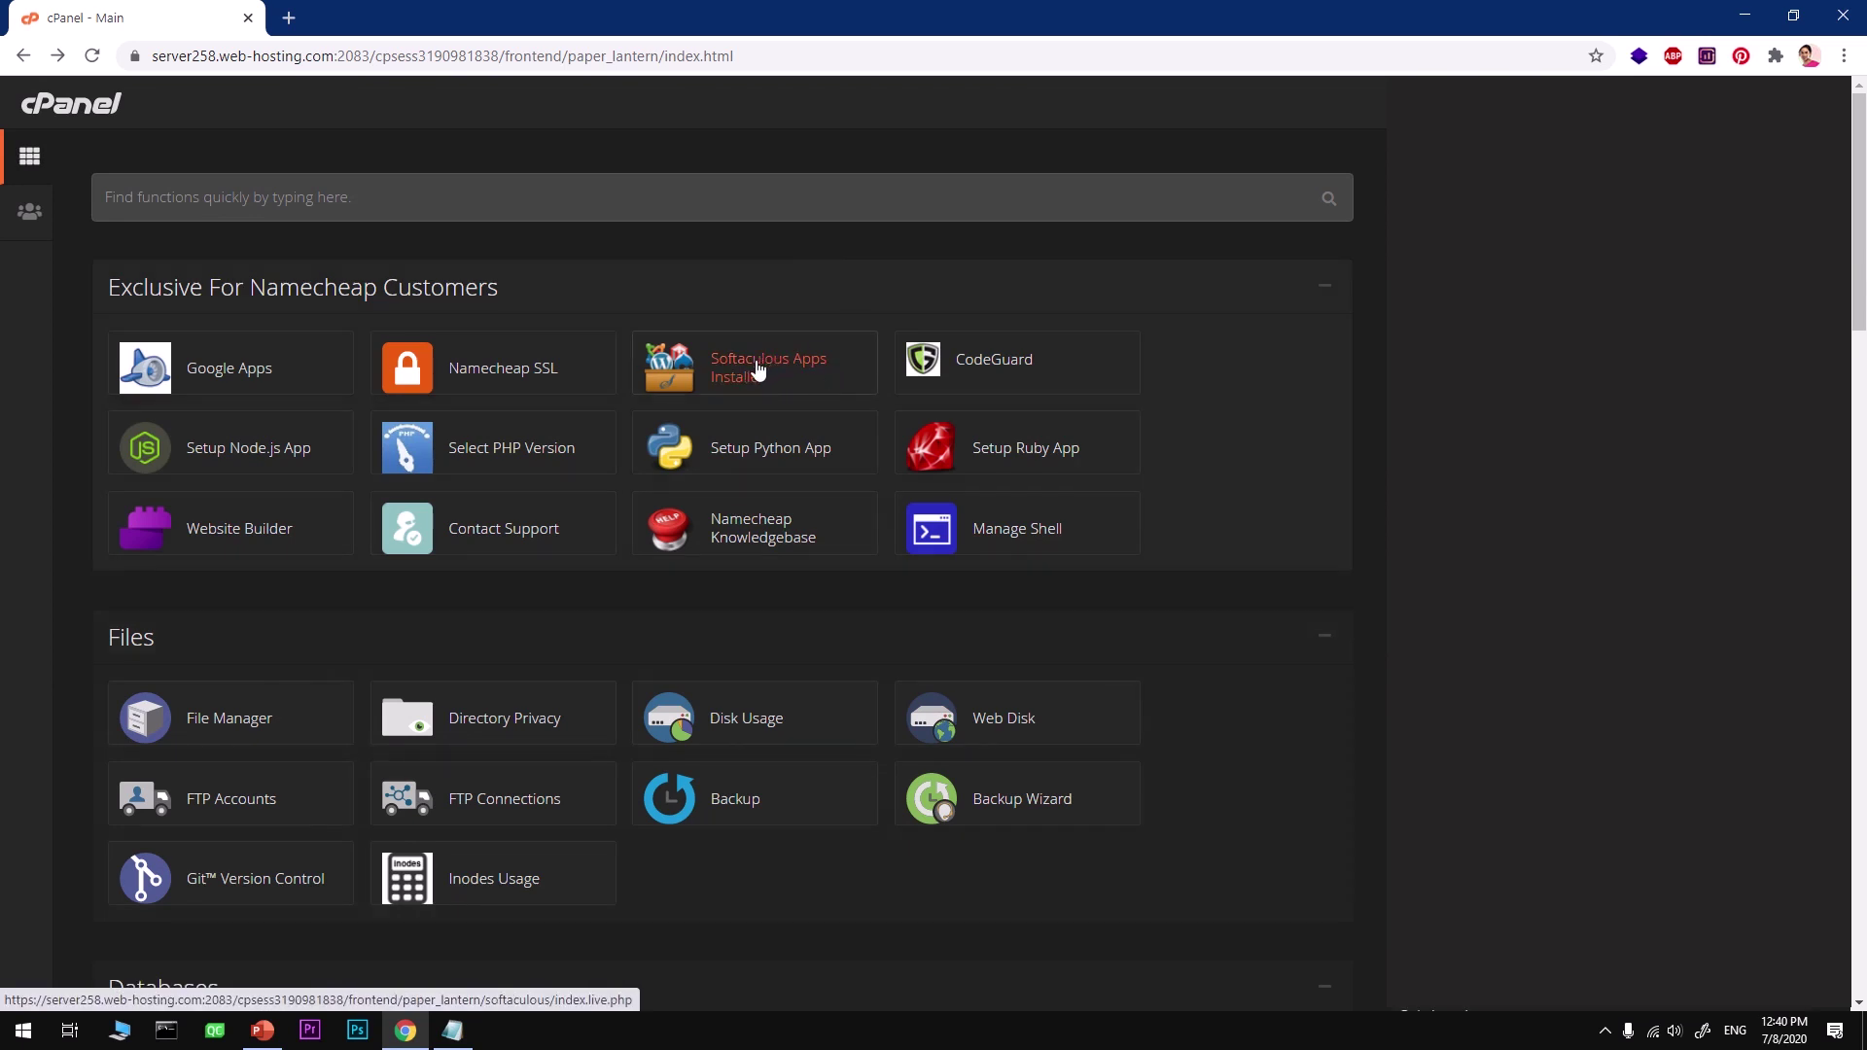
left_click(757, 369)
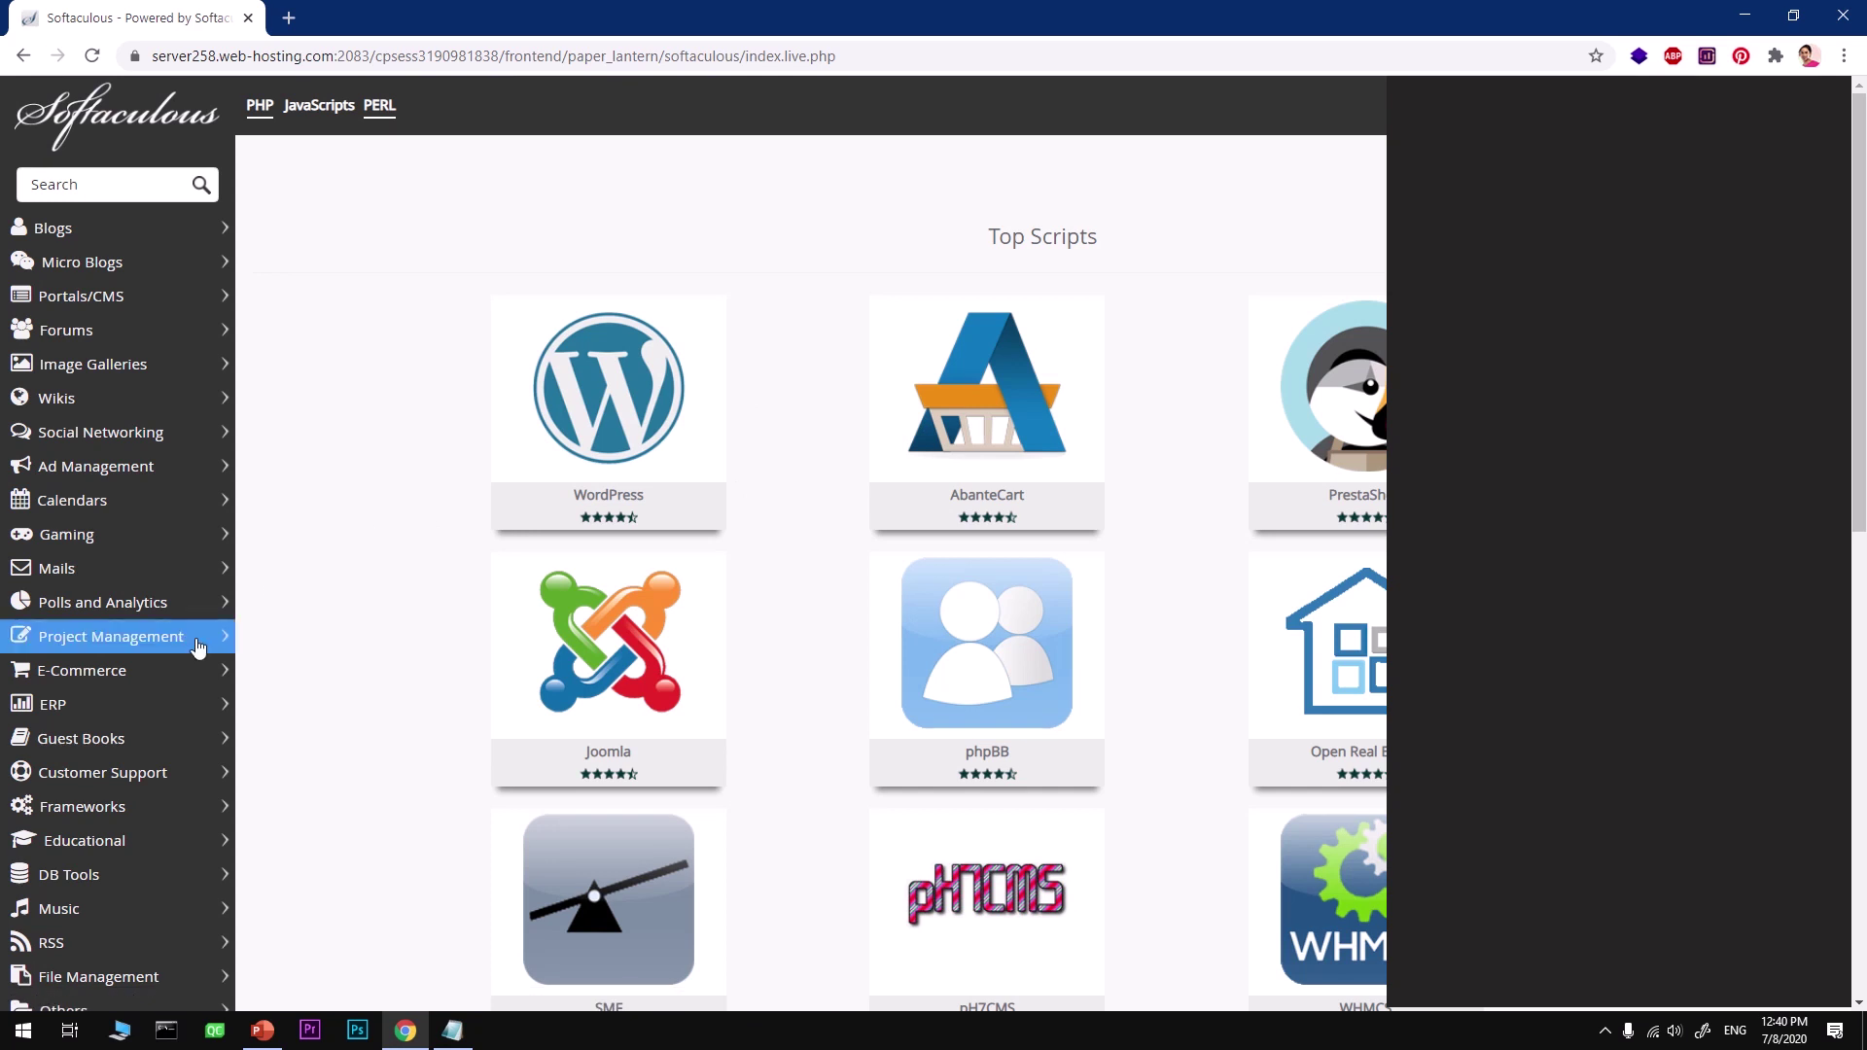
left_click(112, 400)
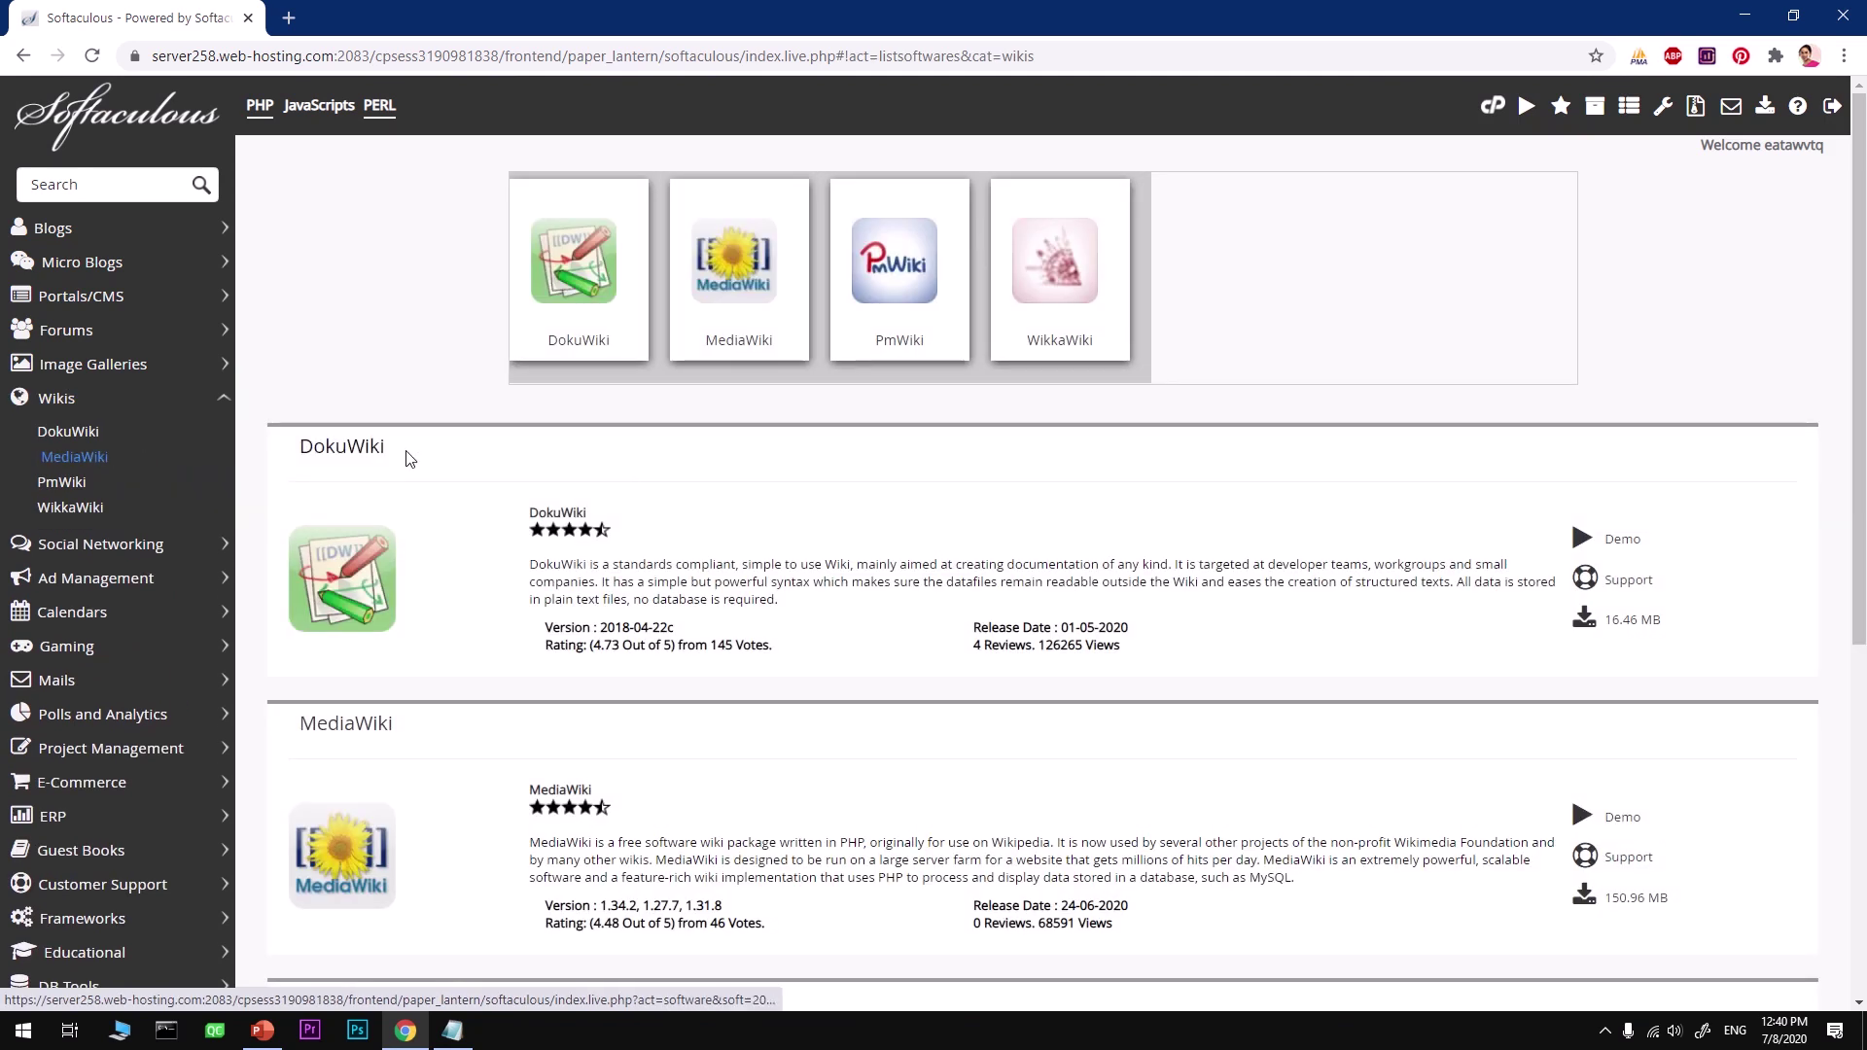
left_click(697, 321)
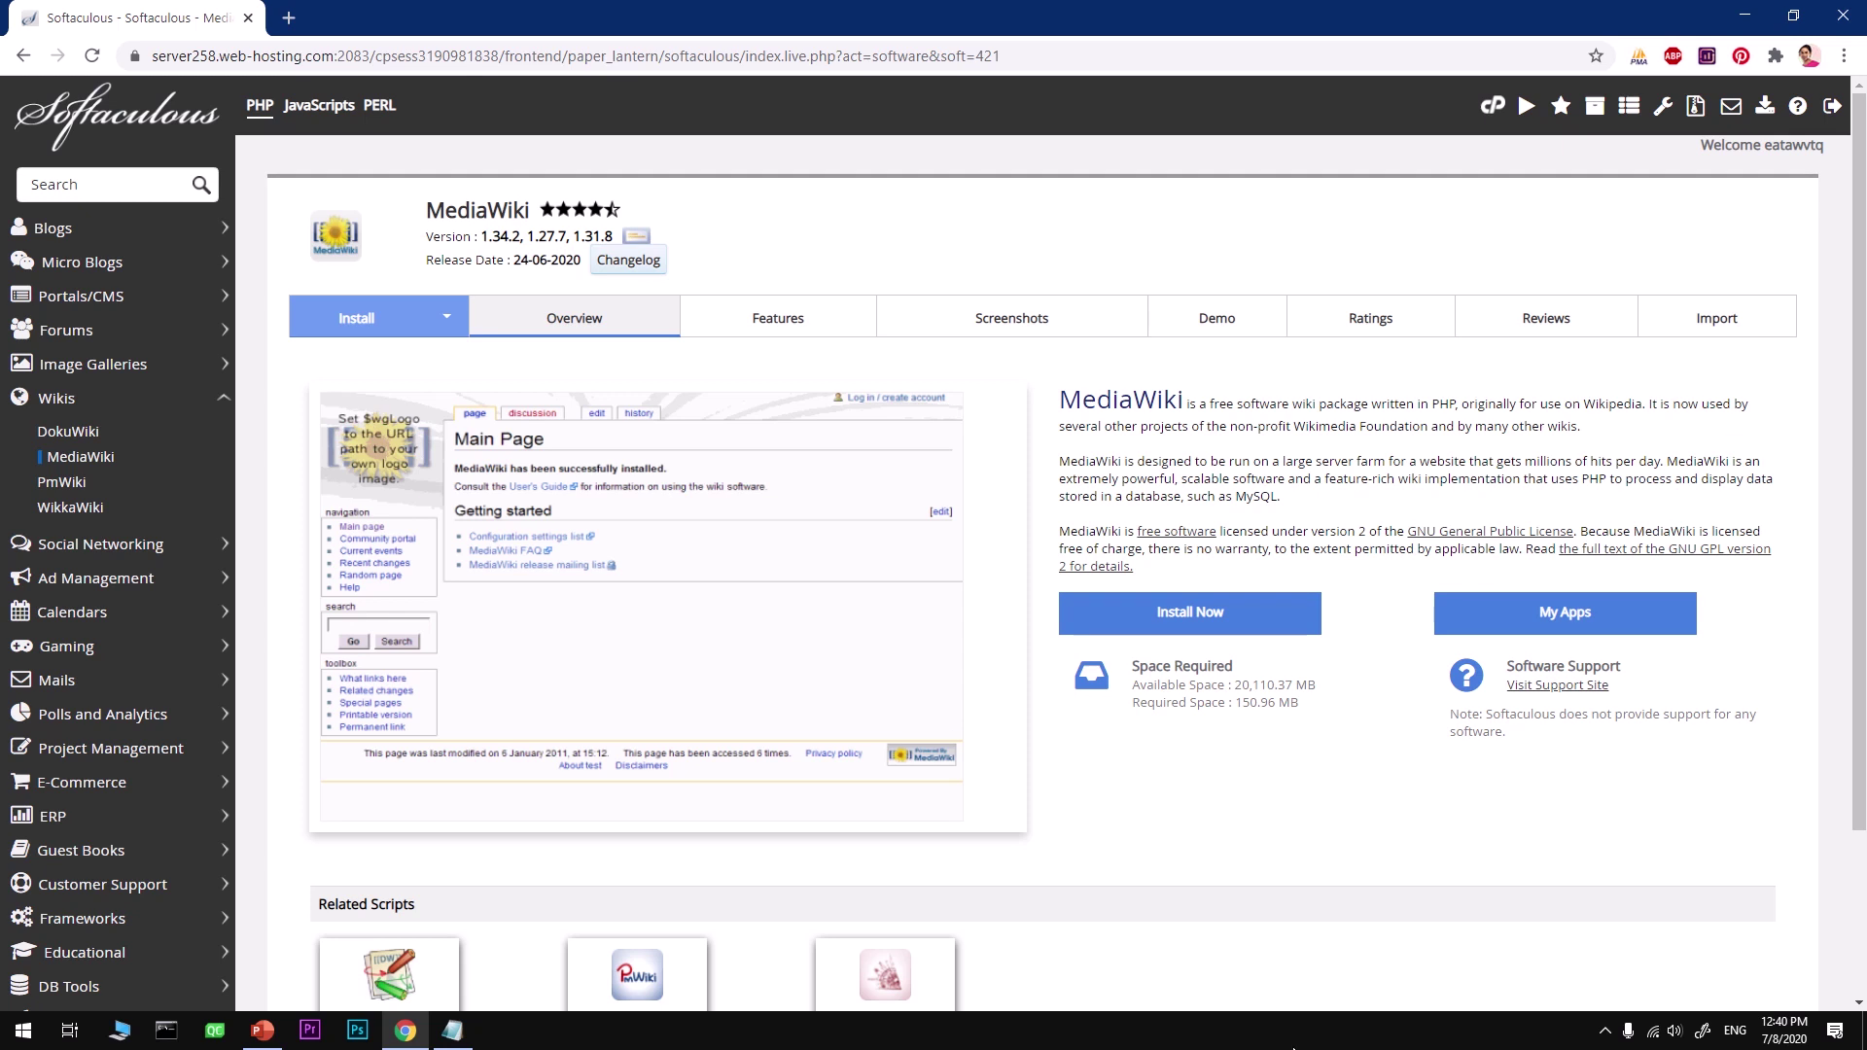
scroll(1088, 765, "down", 3)
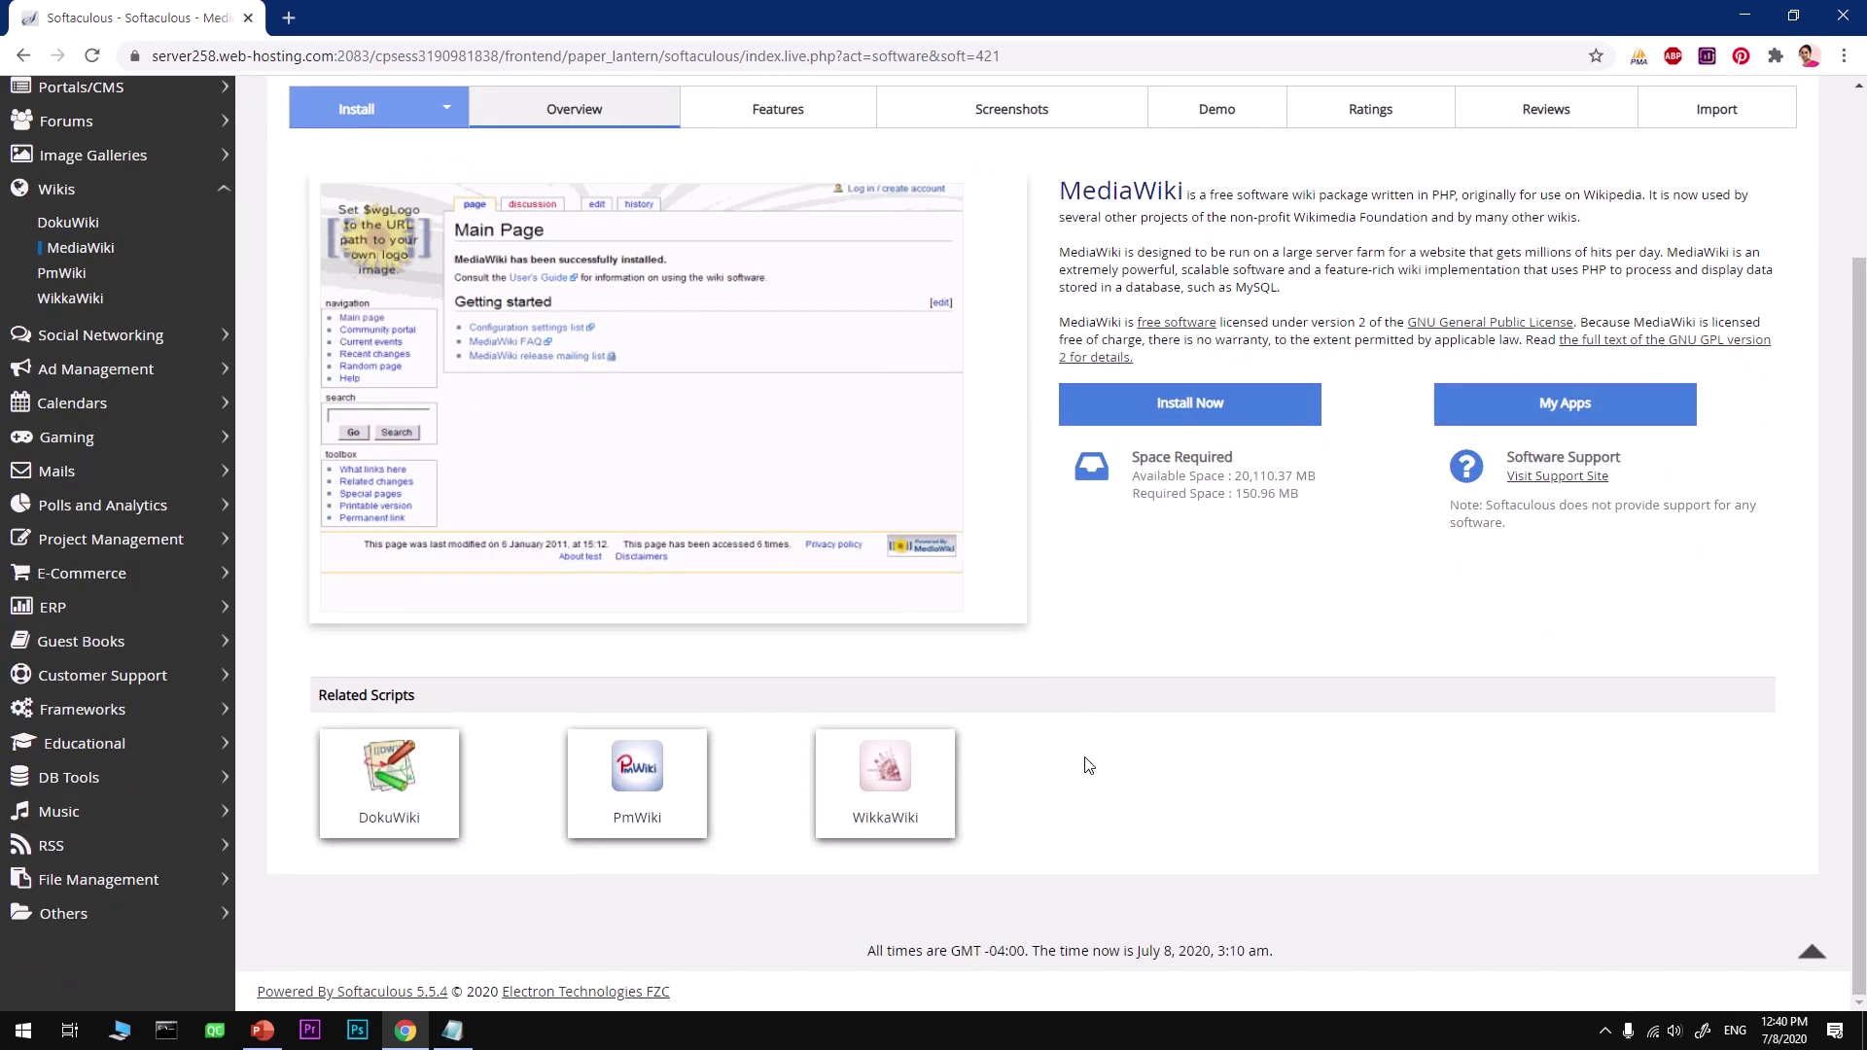
scroll(1088, 766, "up", 3)
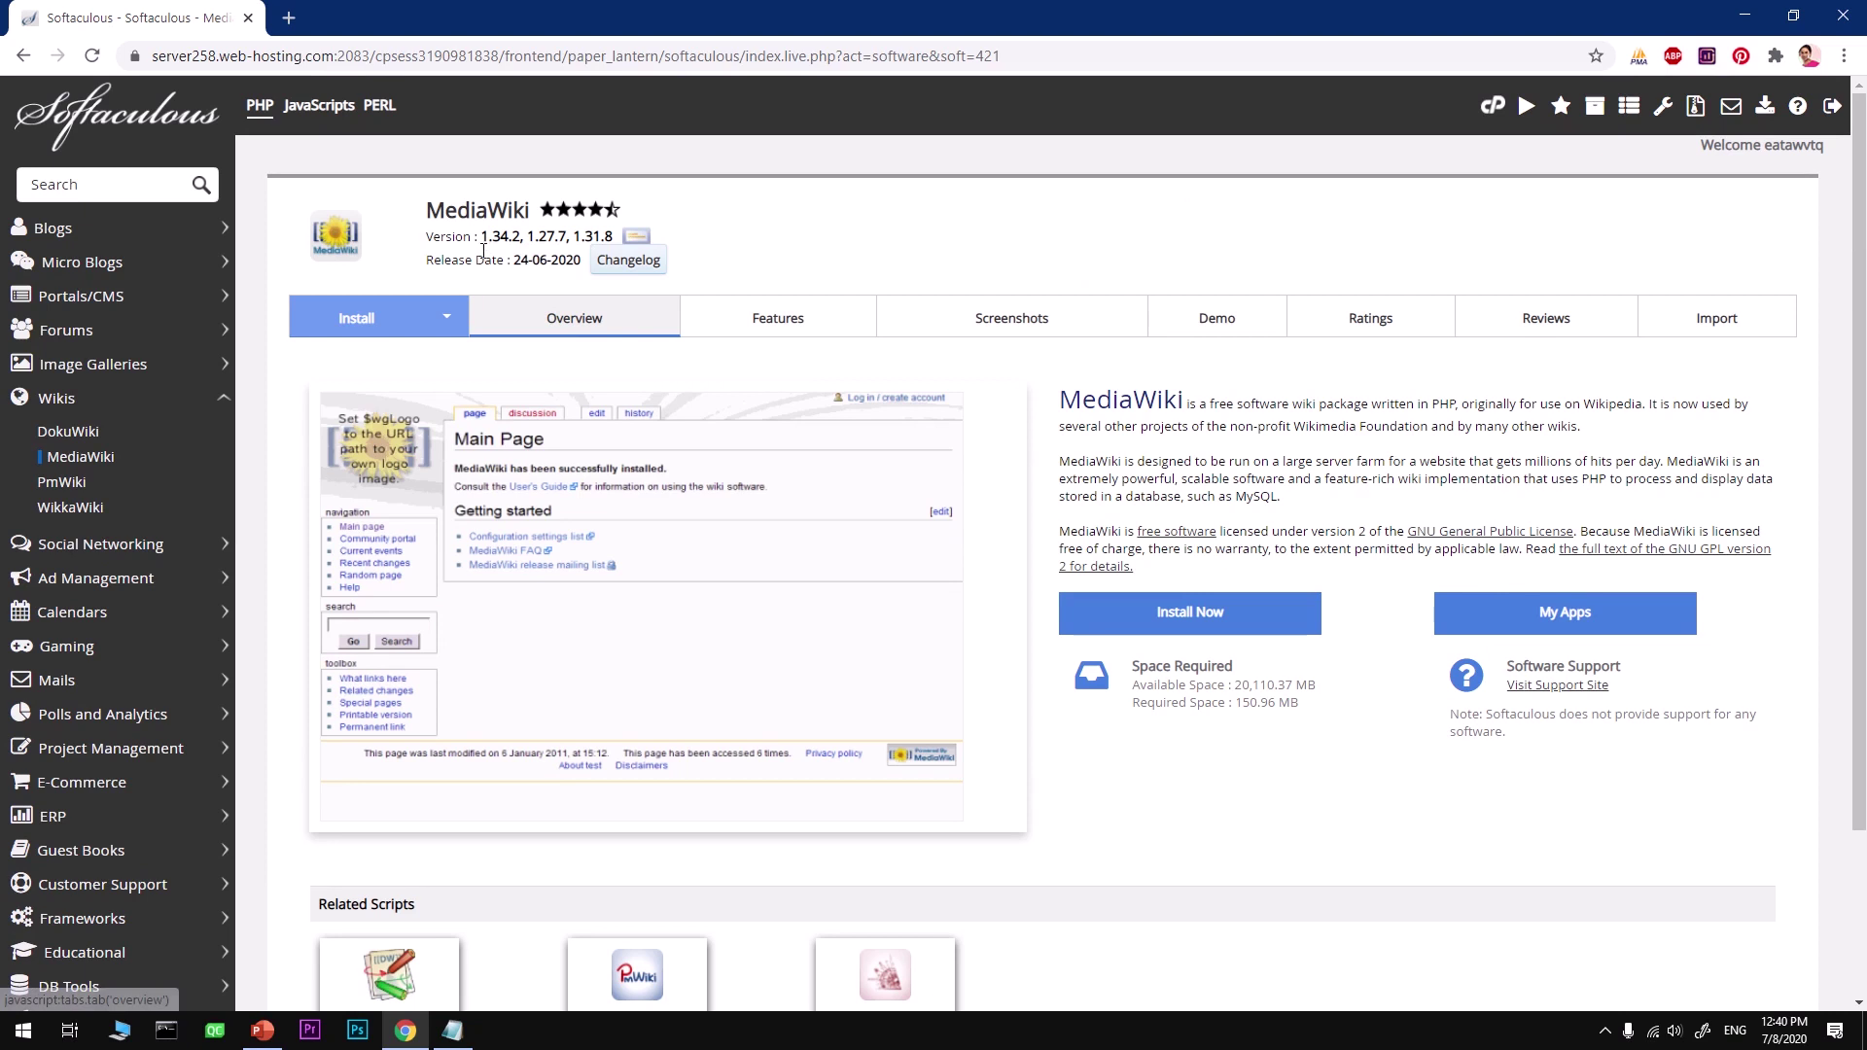
left_click_drag(483, 238, 527, 238)
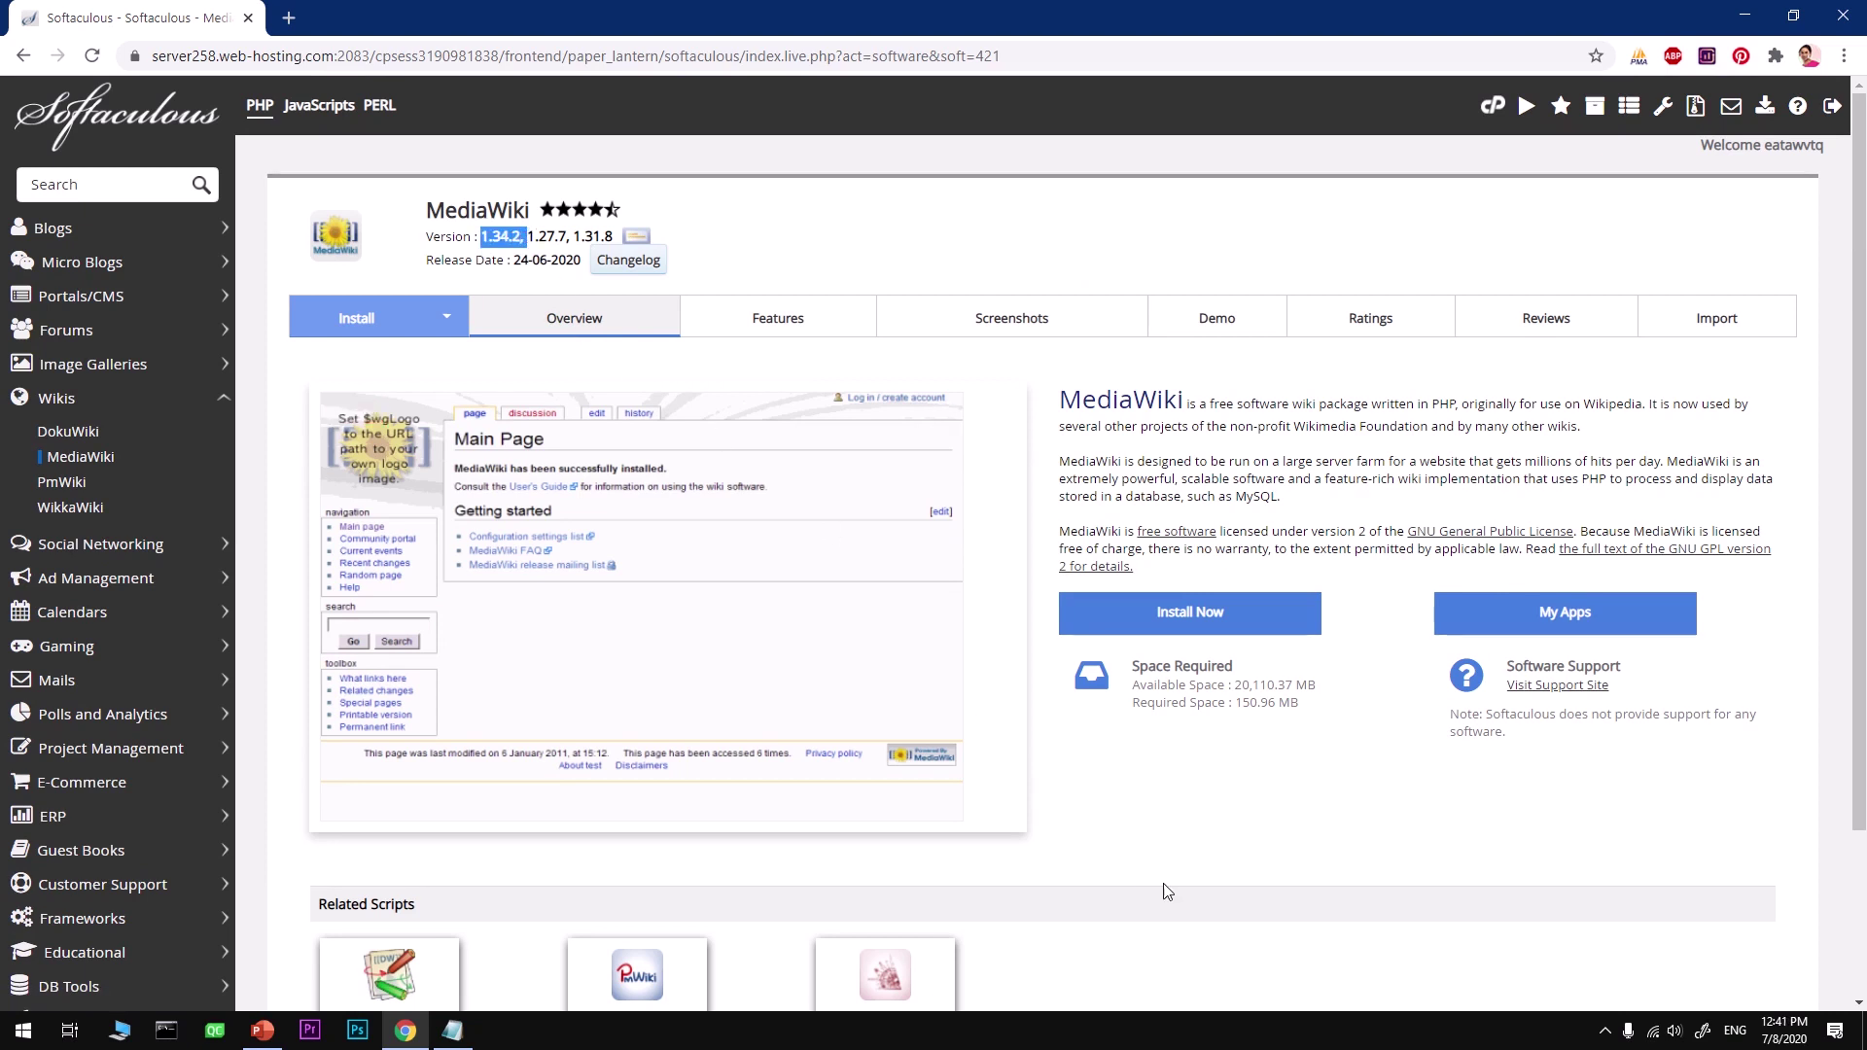
left_click(1201, 872)
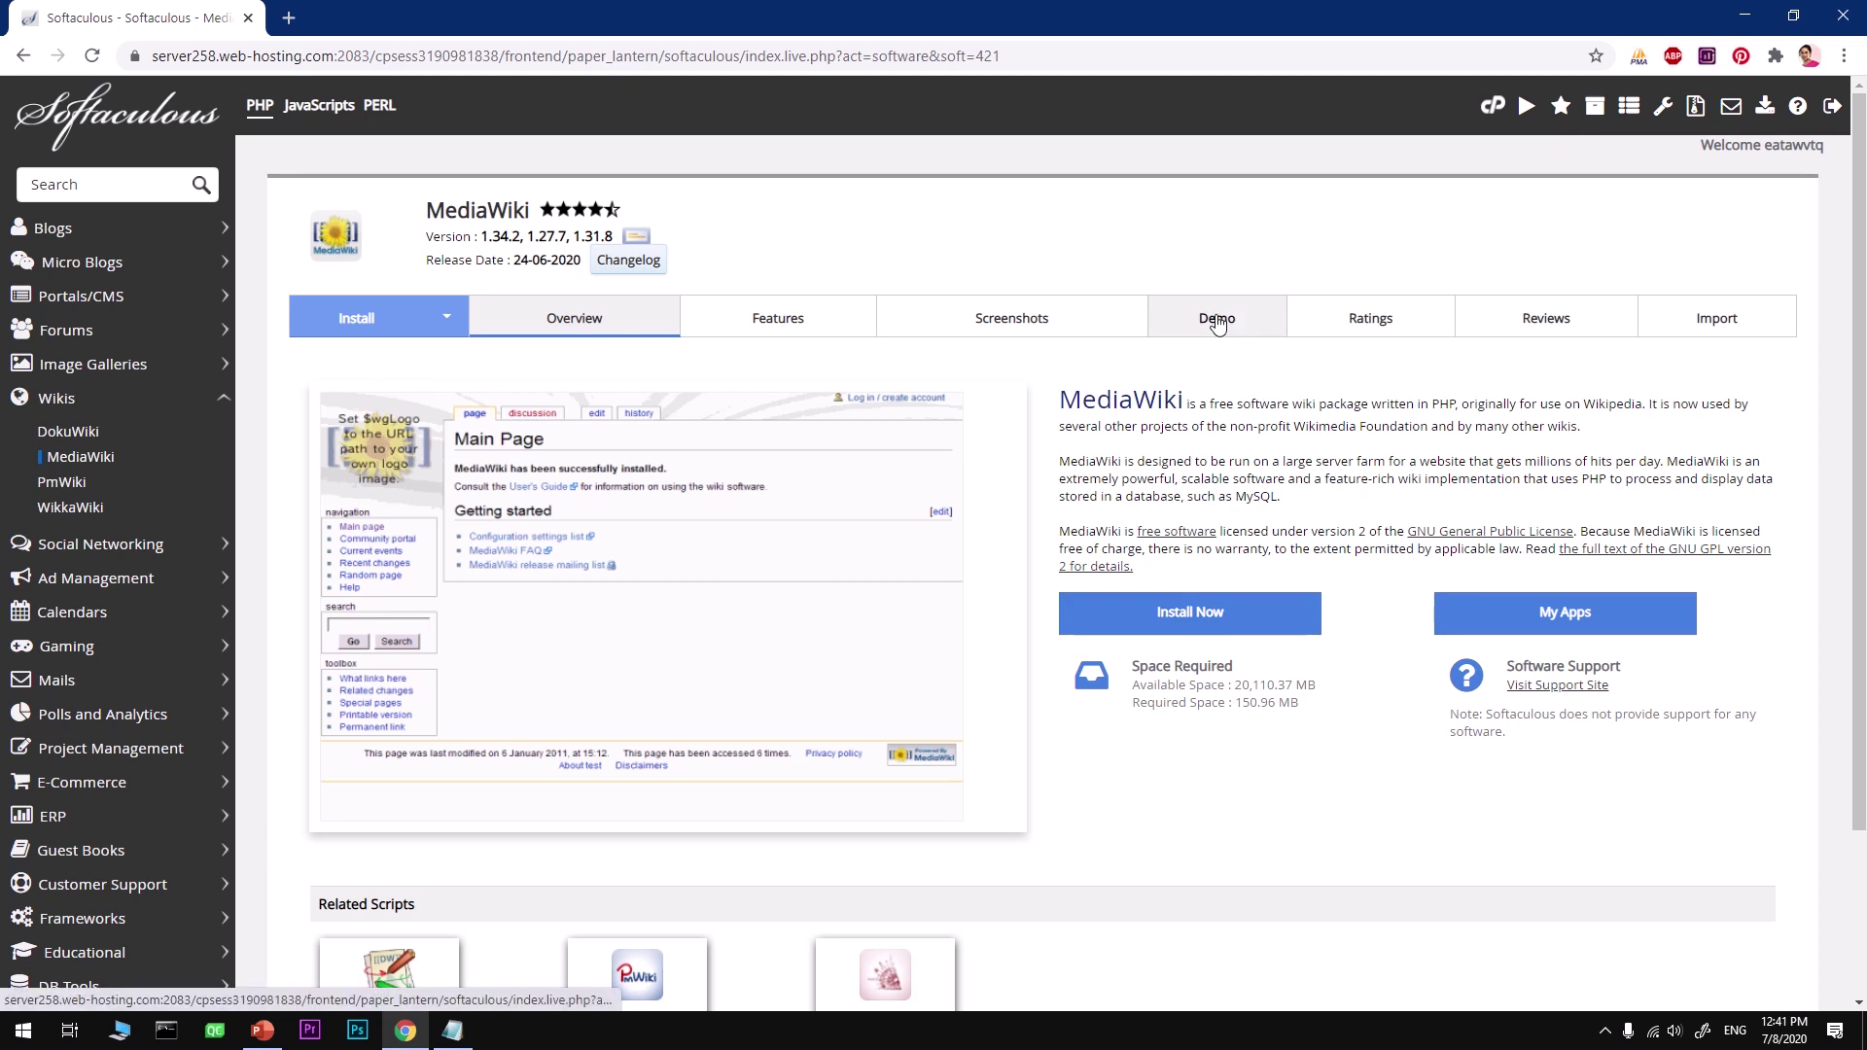
left_click(1183, 628)
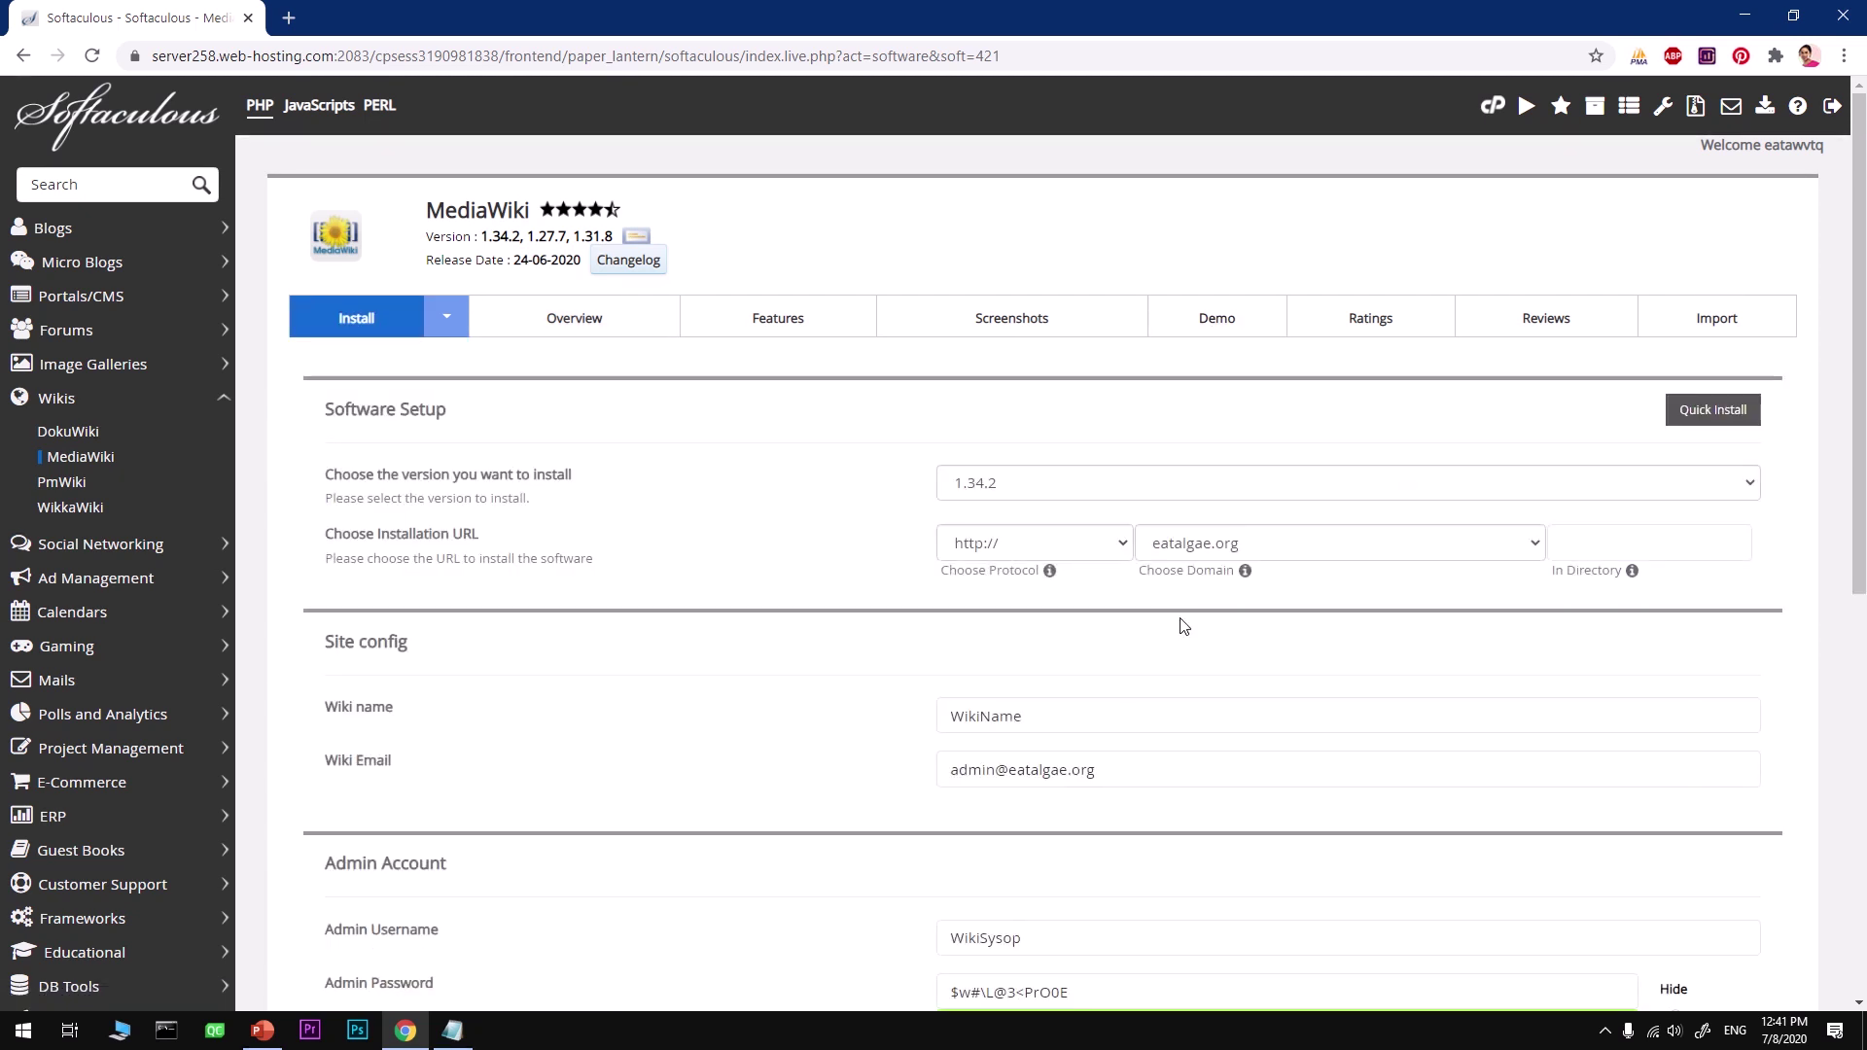
left_click(1062, 490)
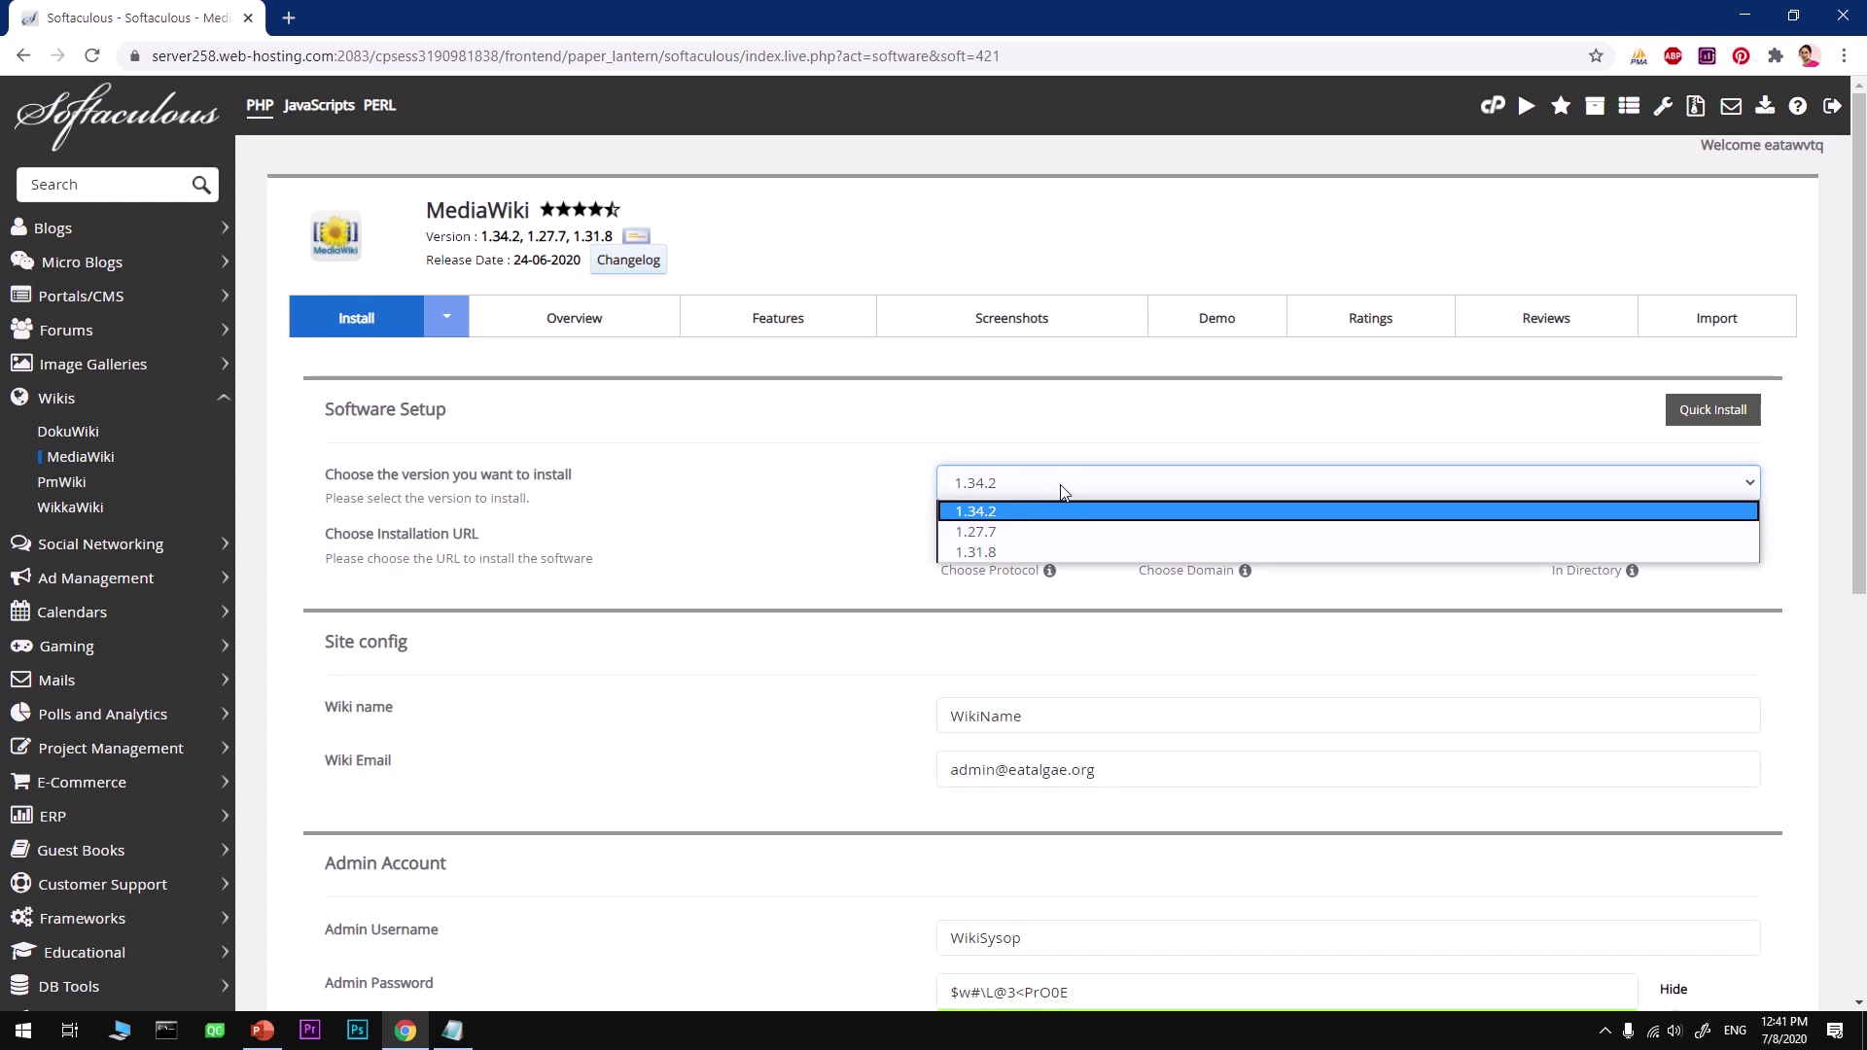
left_click(754, 511)
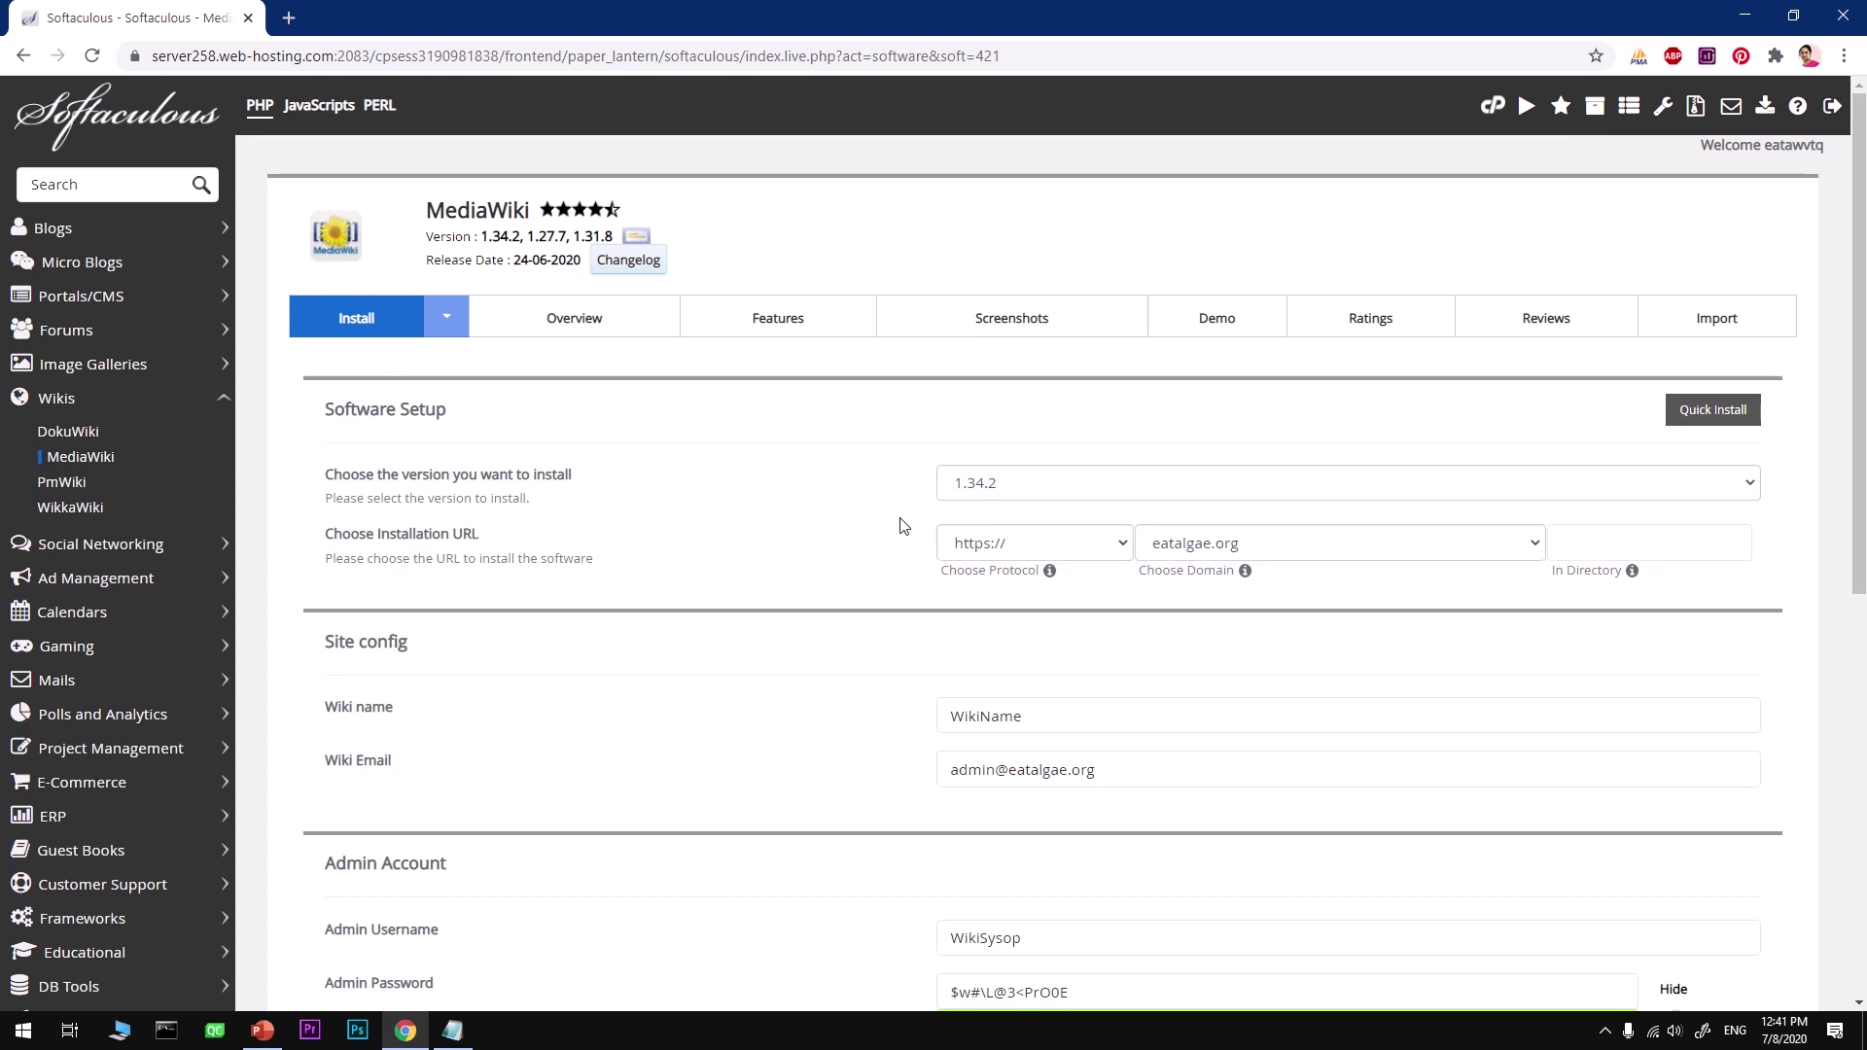
left_click(1023, 553)
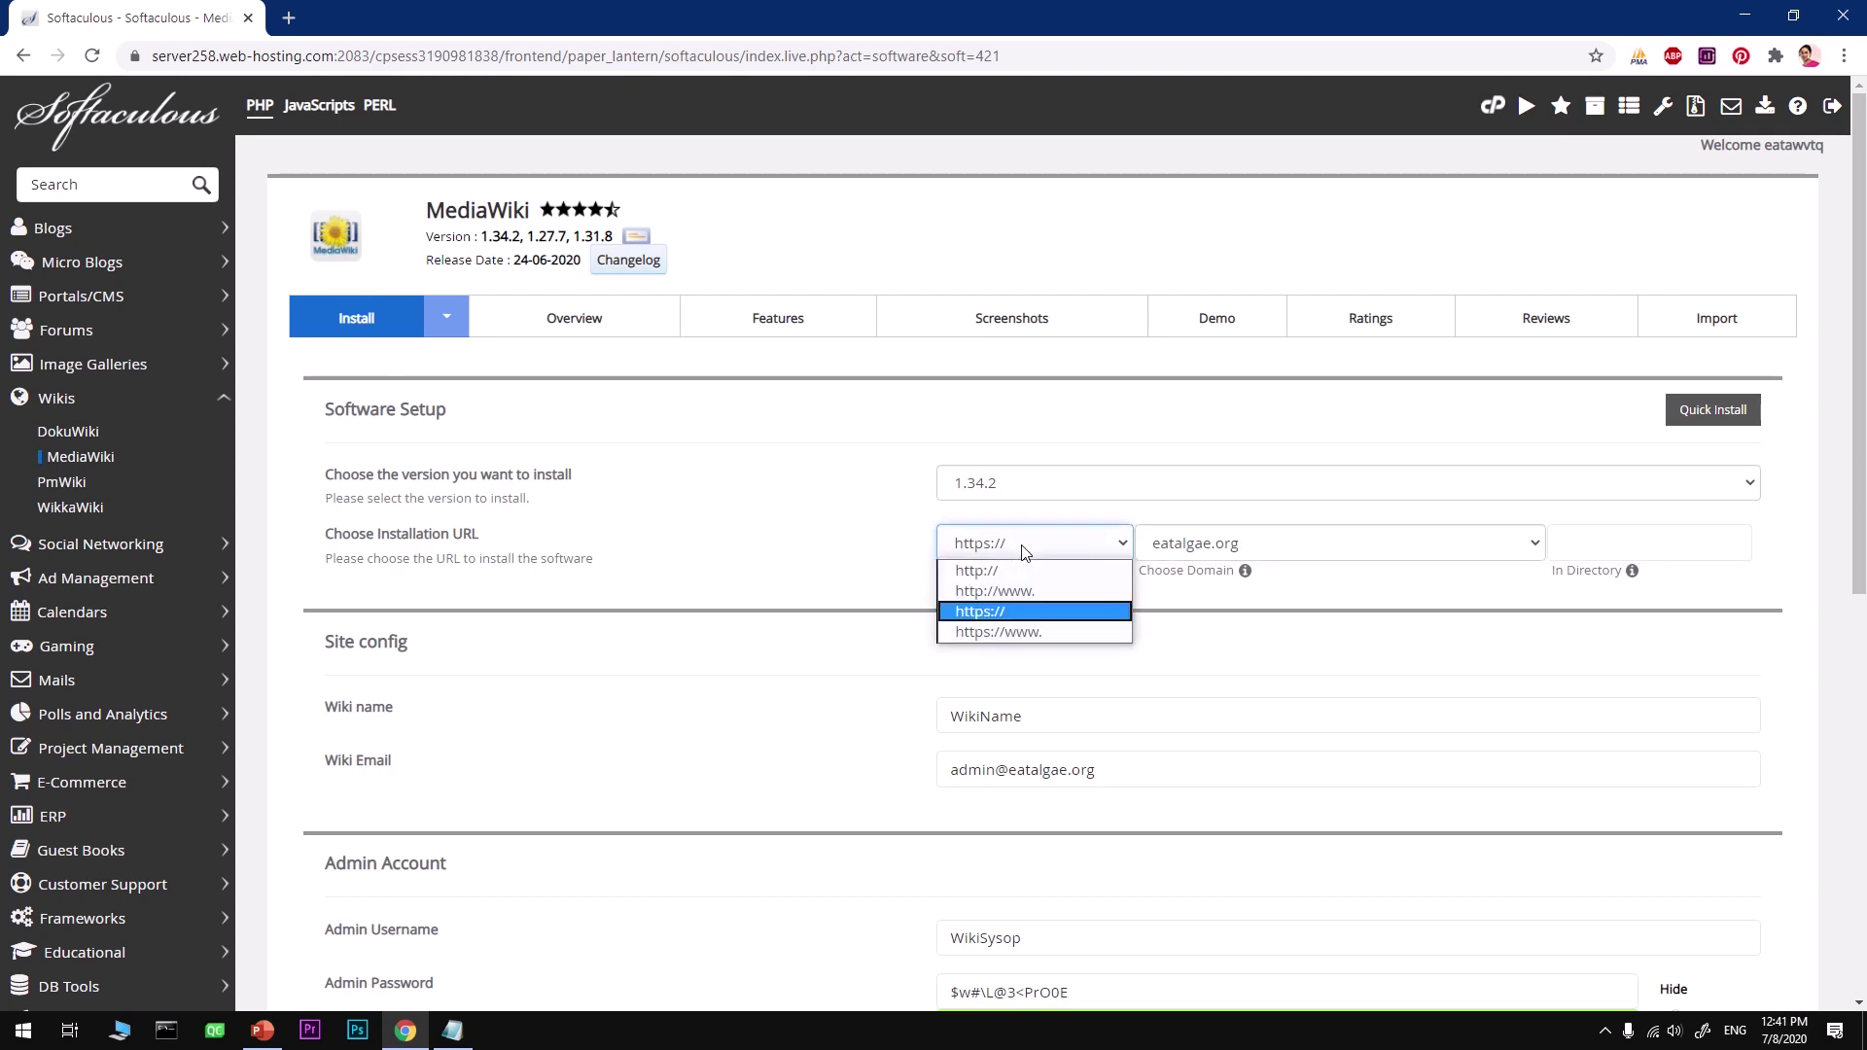
left_click(990, 623)
left_click(1176, 552)
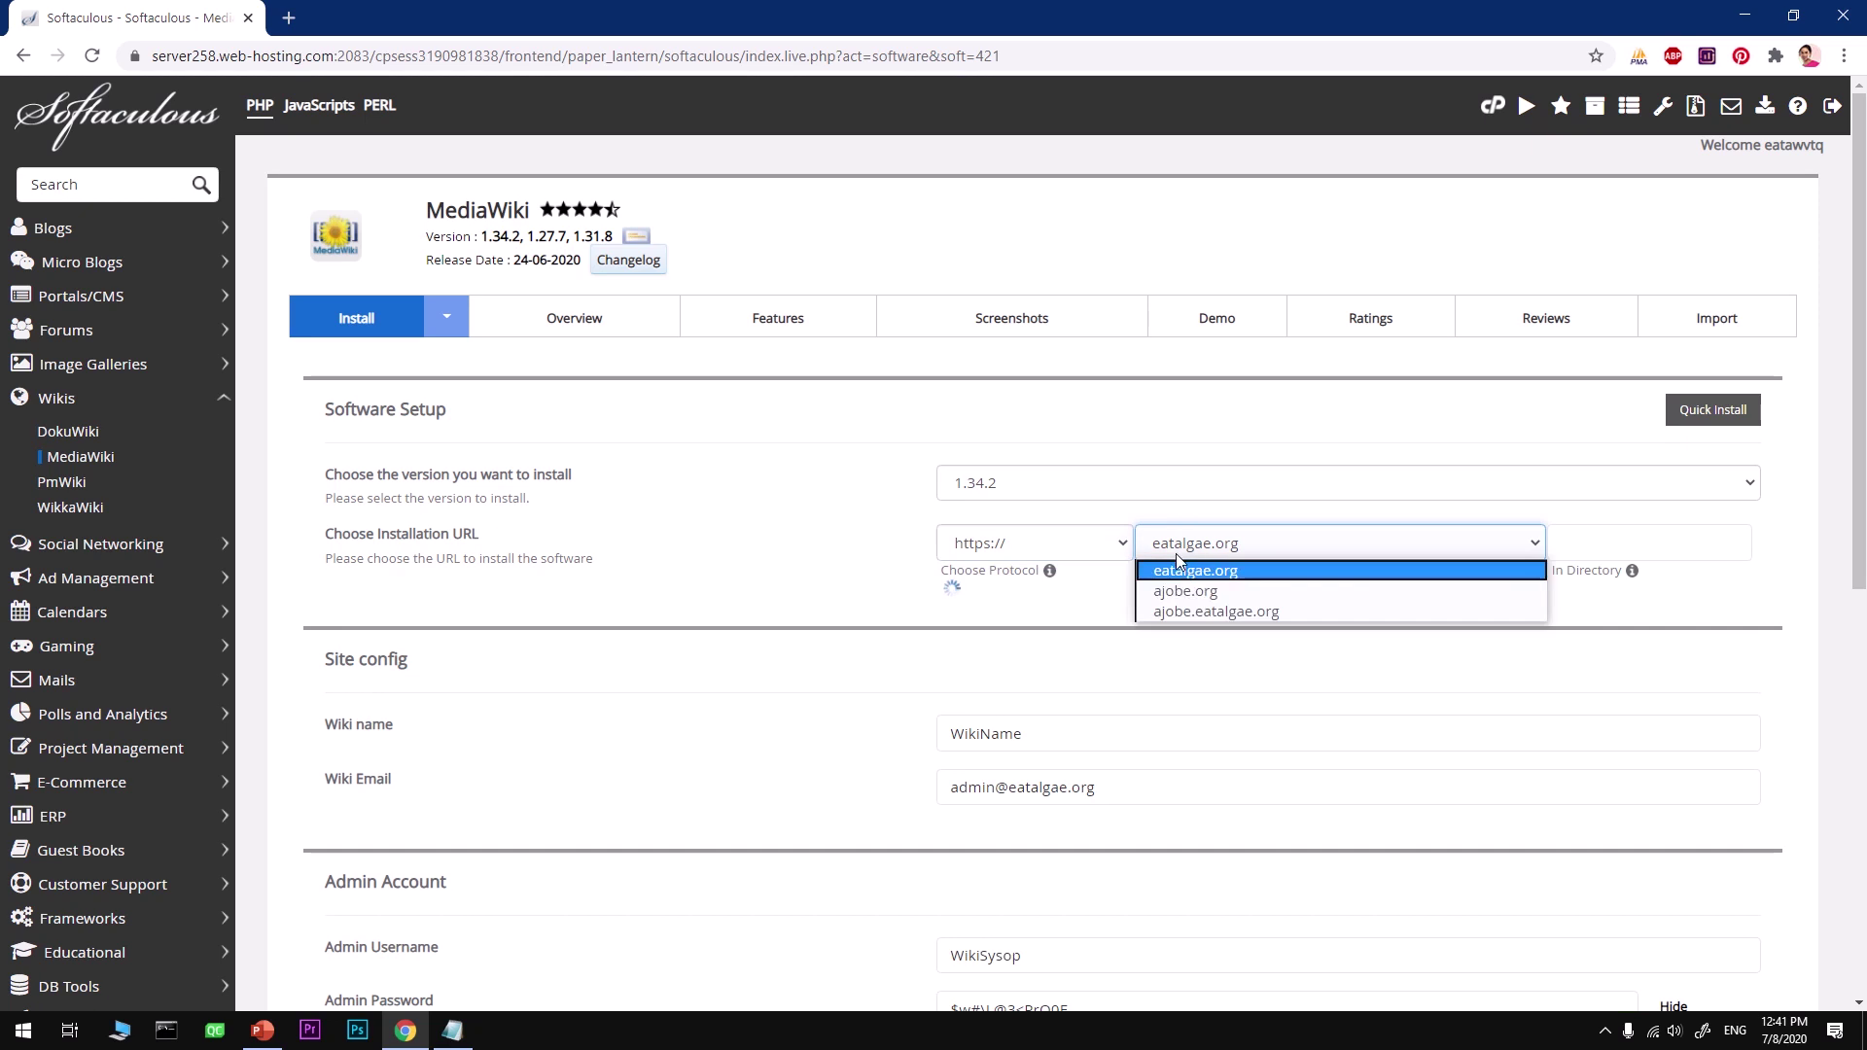
left_click(1185, 593)
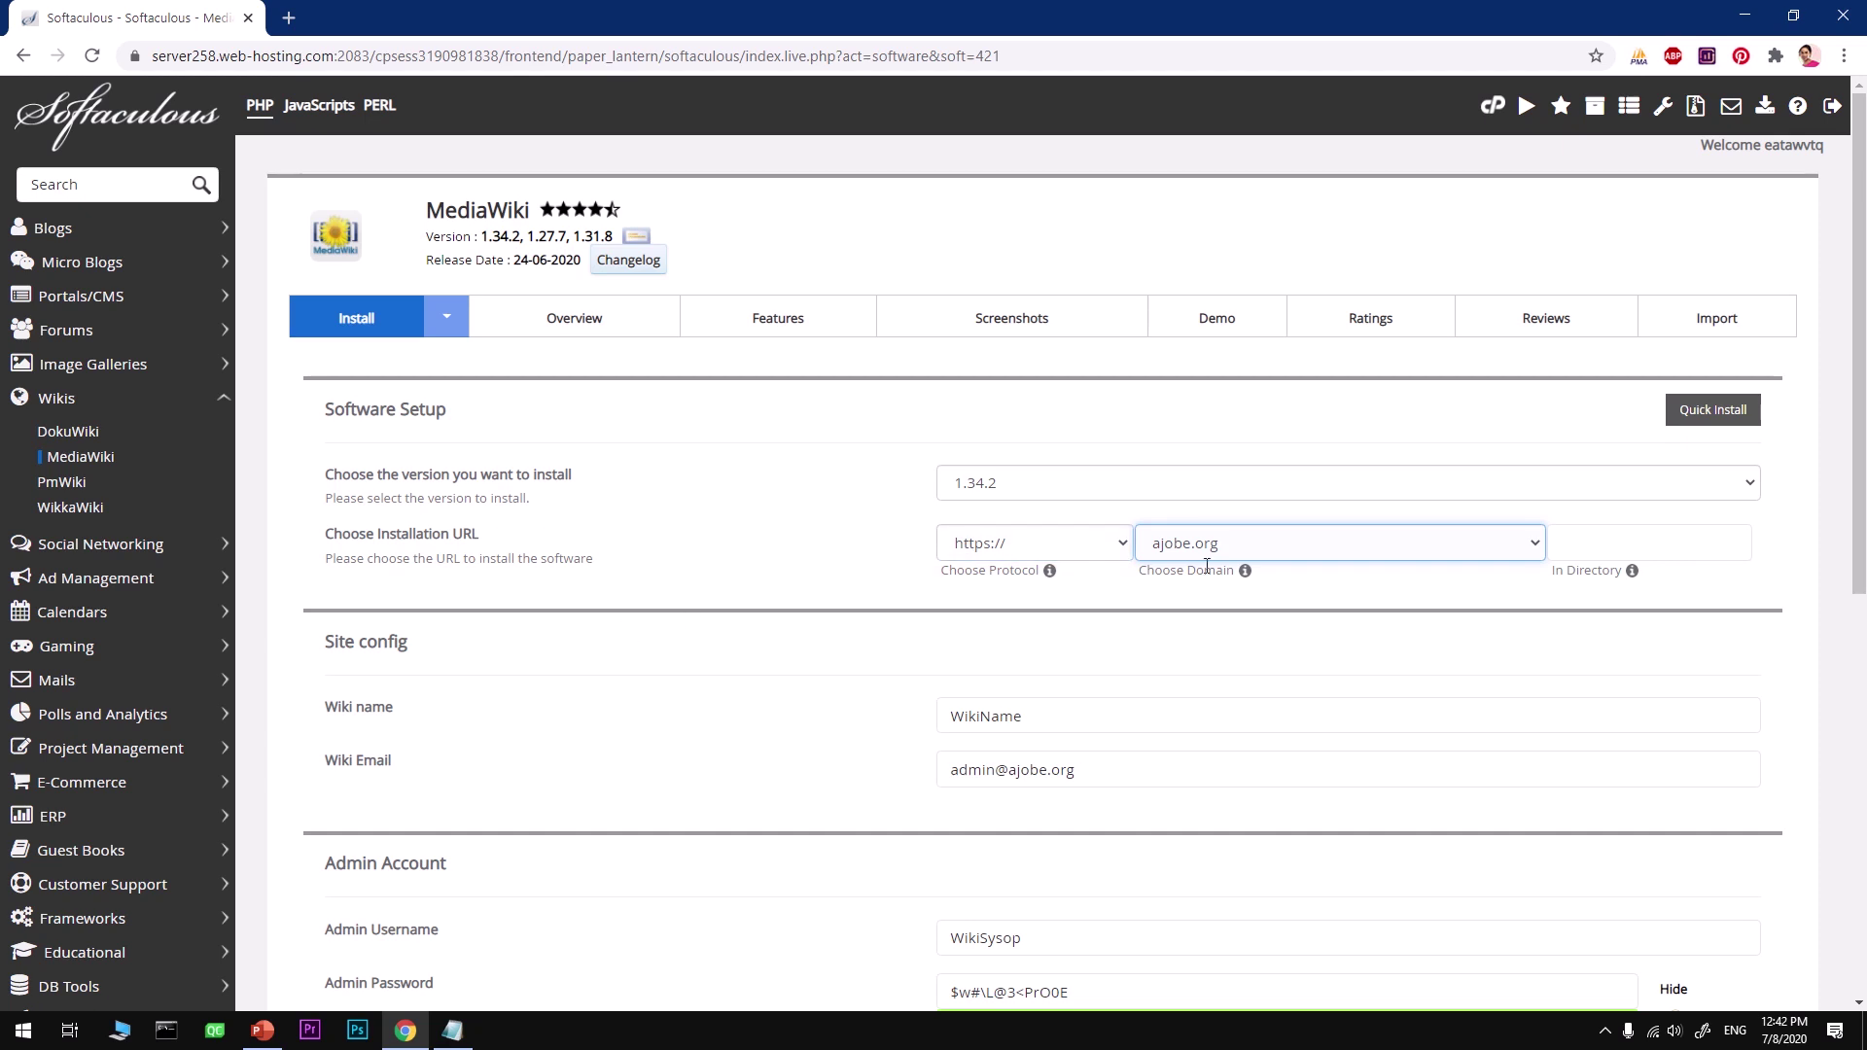
Step: Replace the default wiki name with AjobeWiki
scroll(1206, 566, "down", 3)
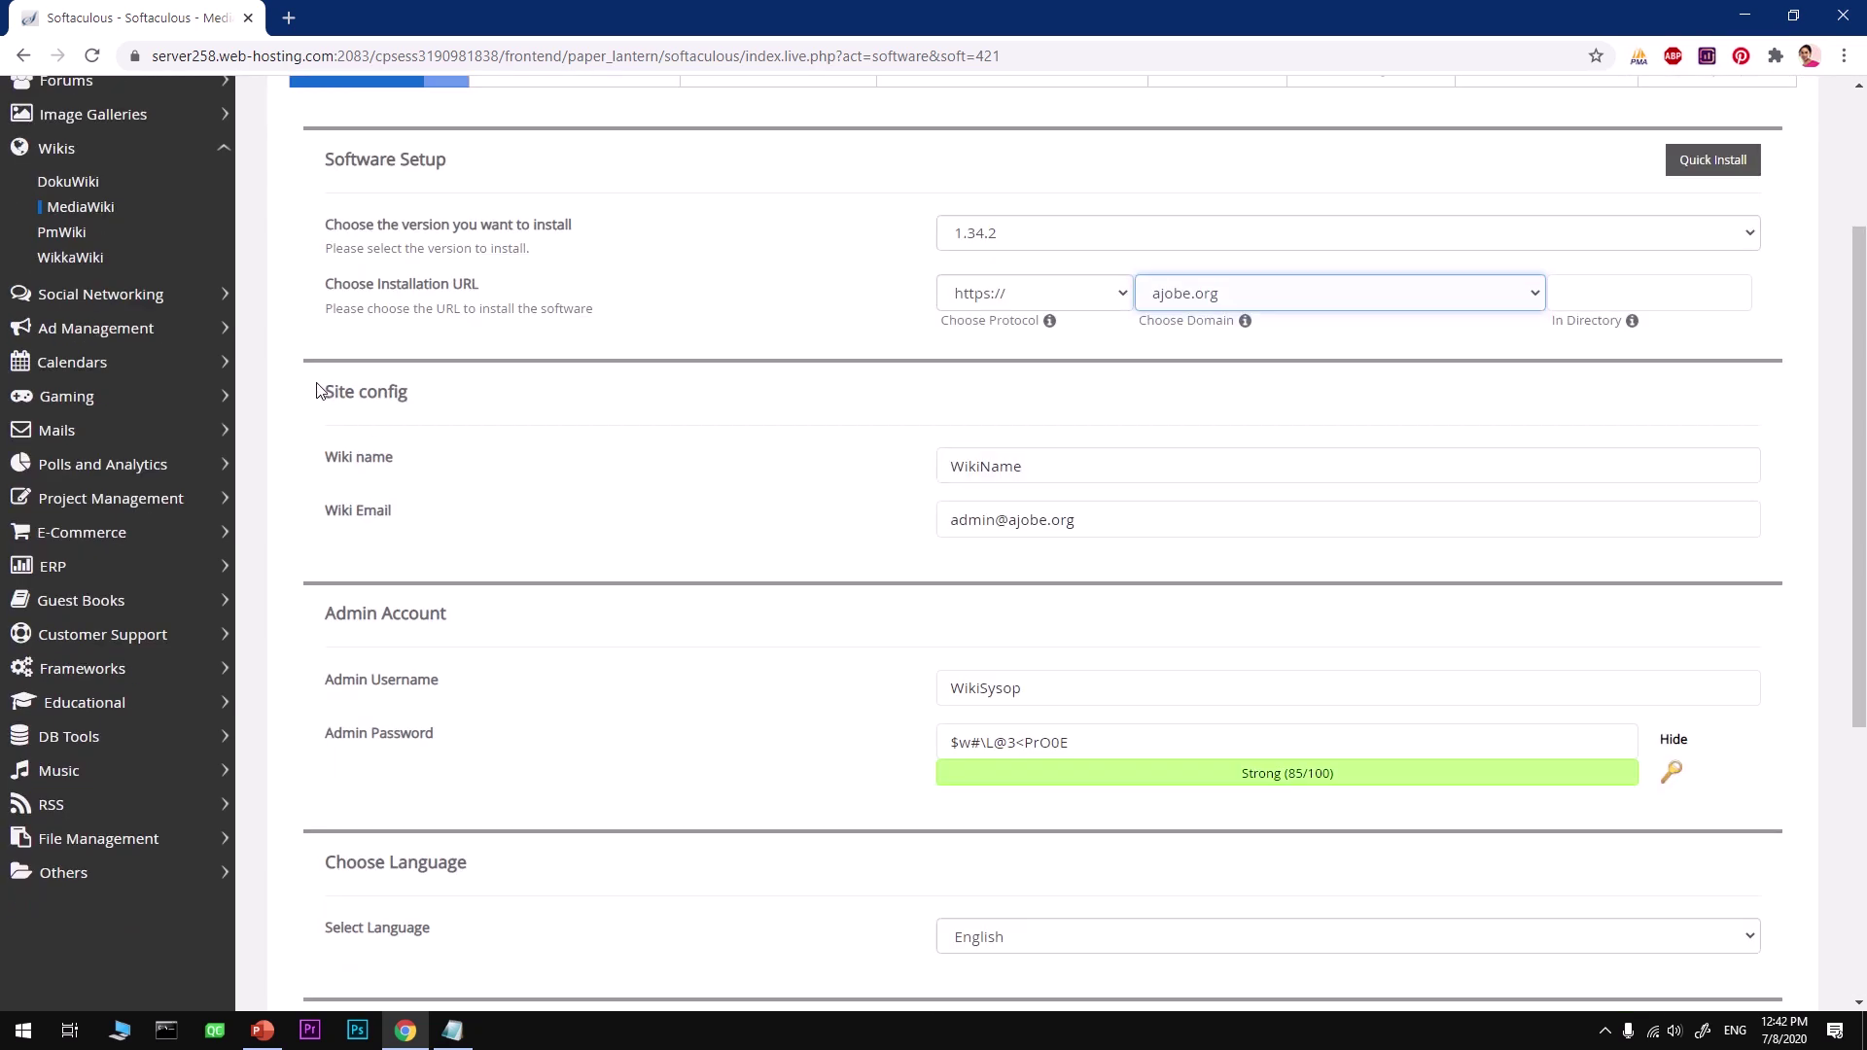
left_click(1031, 467)
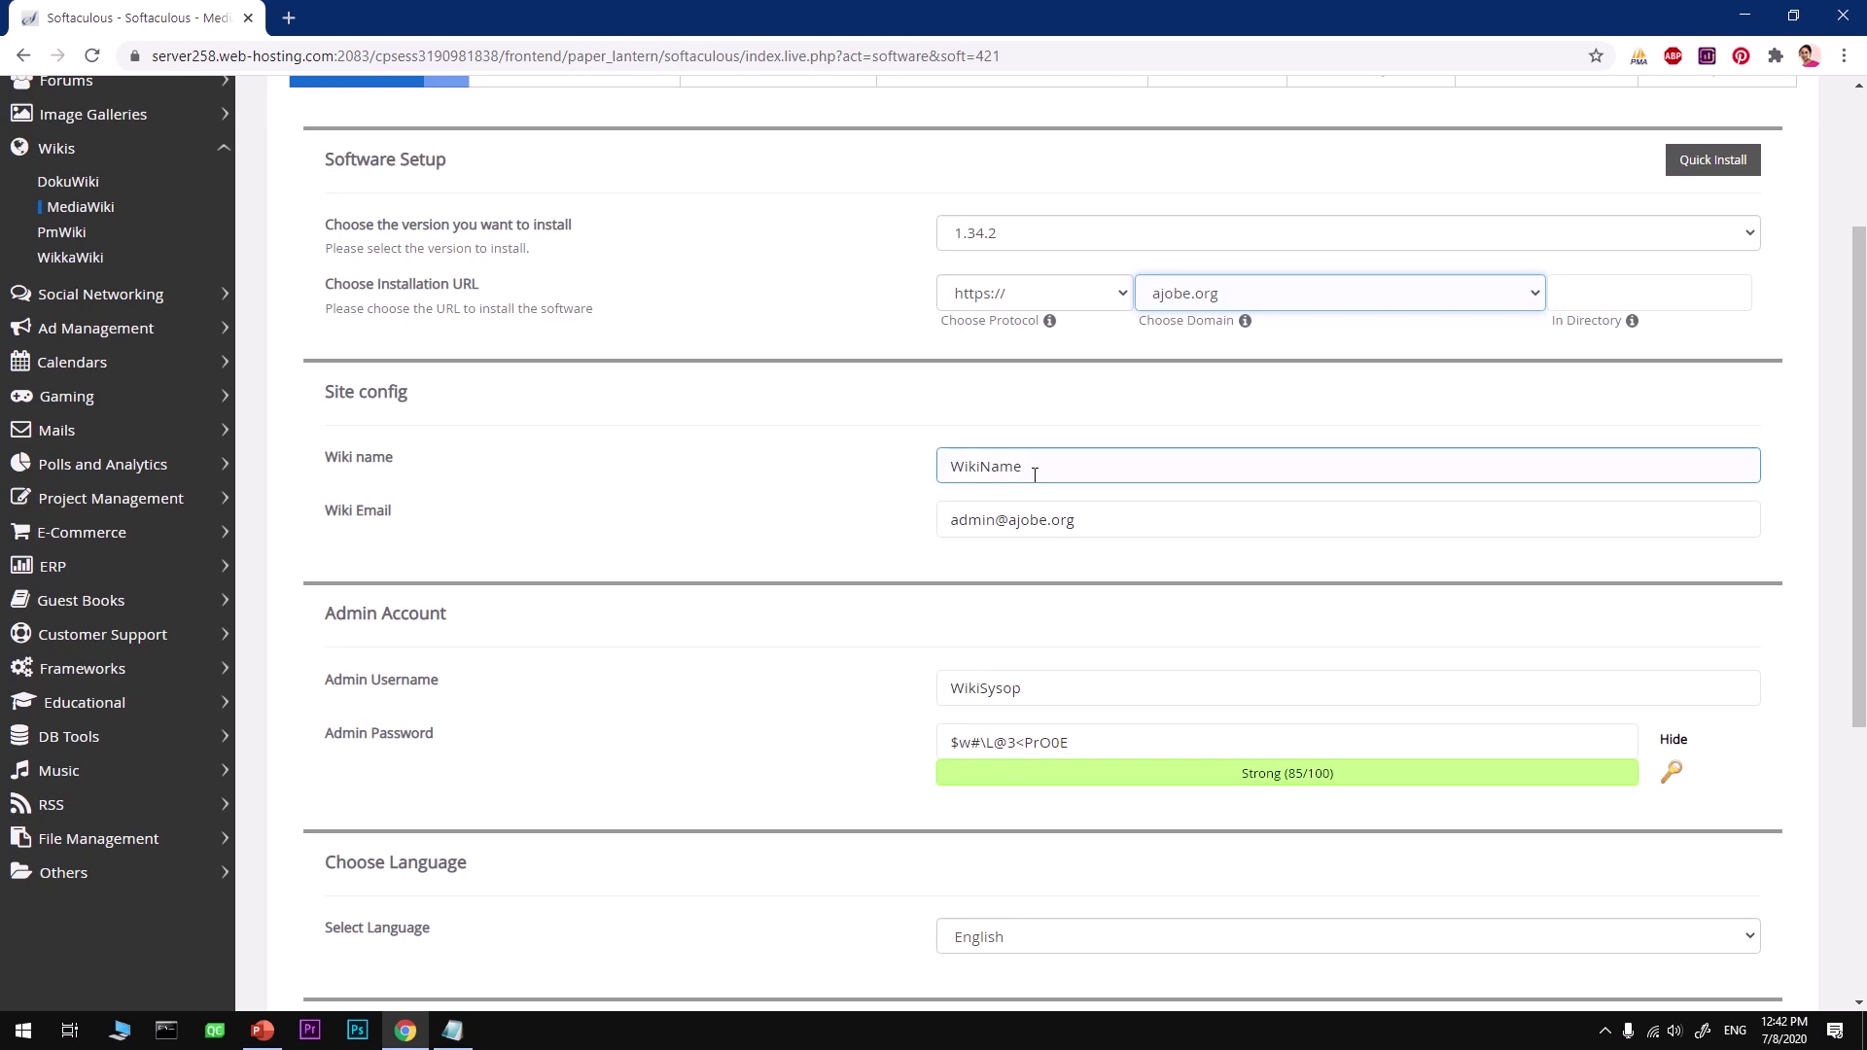
left_click_drag(1055, 470, 844, 475)
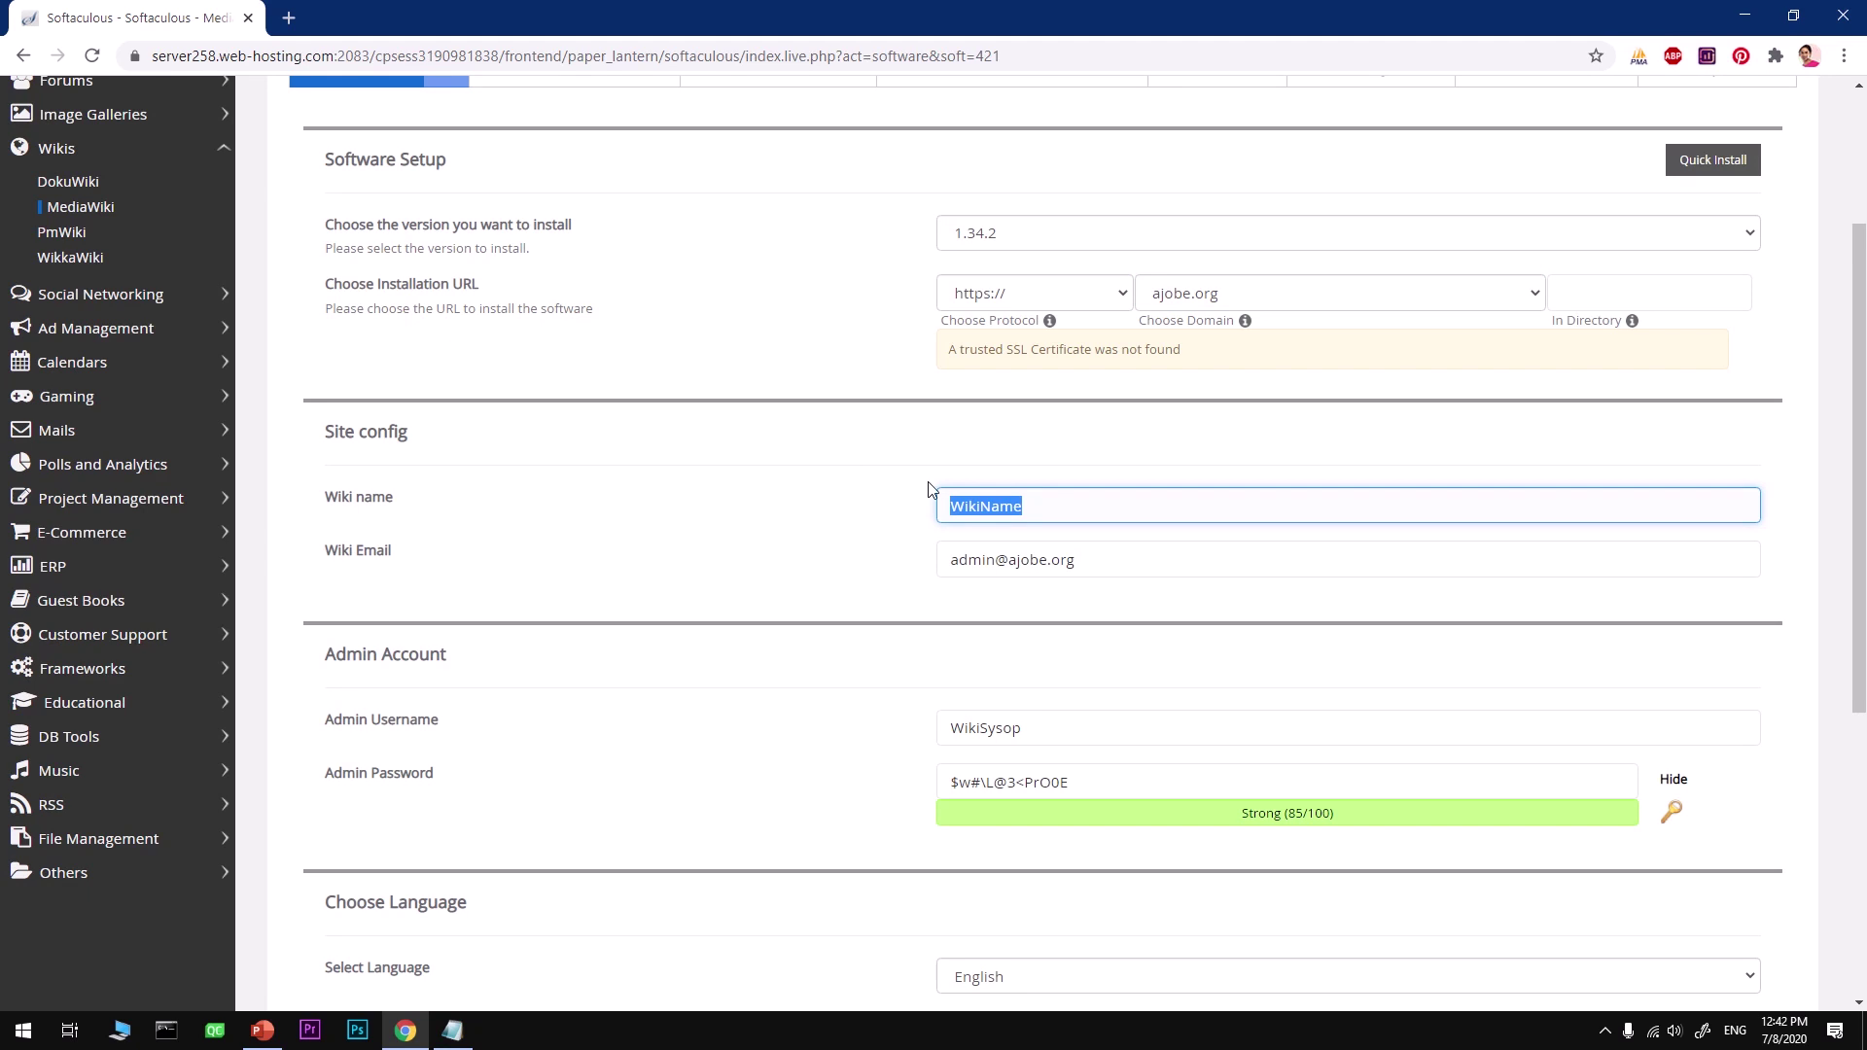
key("BackSpace")
type("AjobeWiki")
Step: Enter the owner's e-mail as Wiki Email and clear the default WikiSysop admin username
key("Tab")
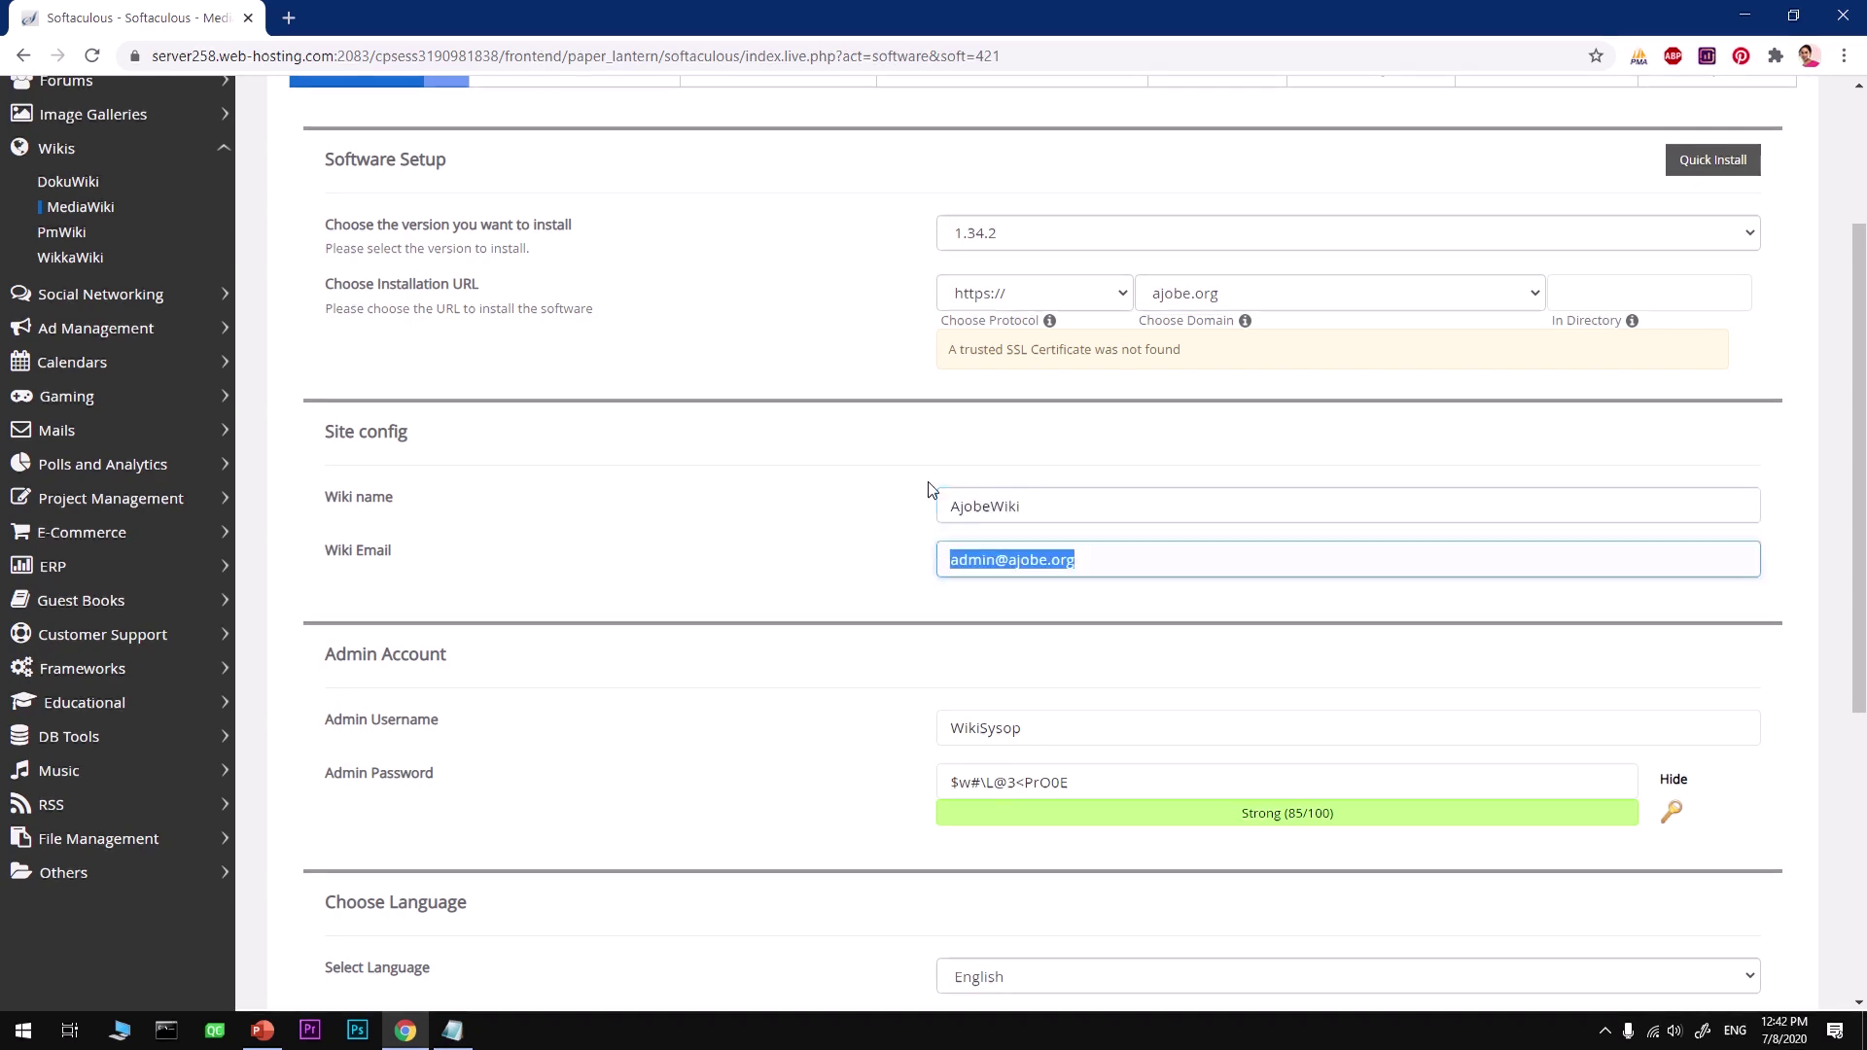
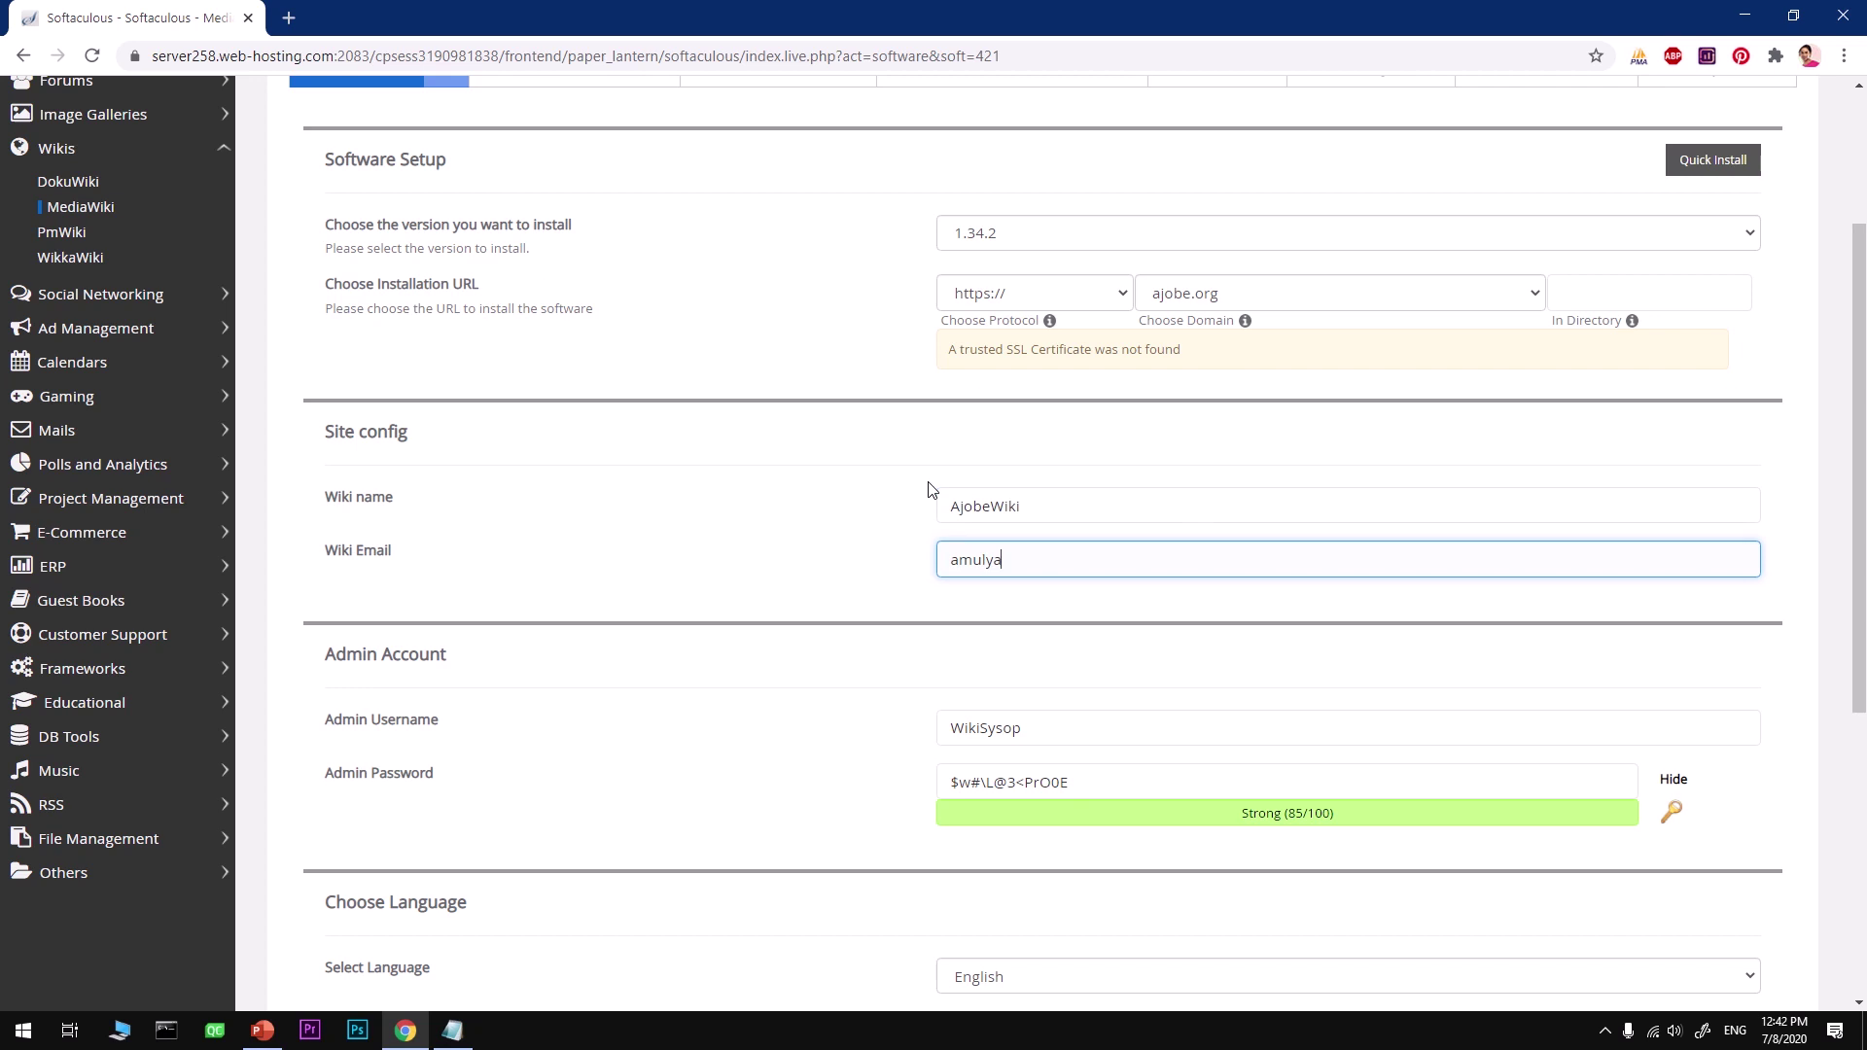
key("Tab")
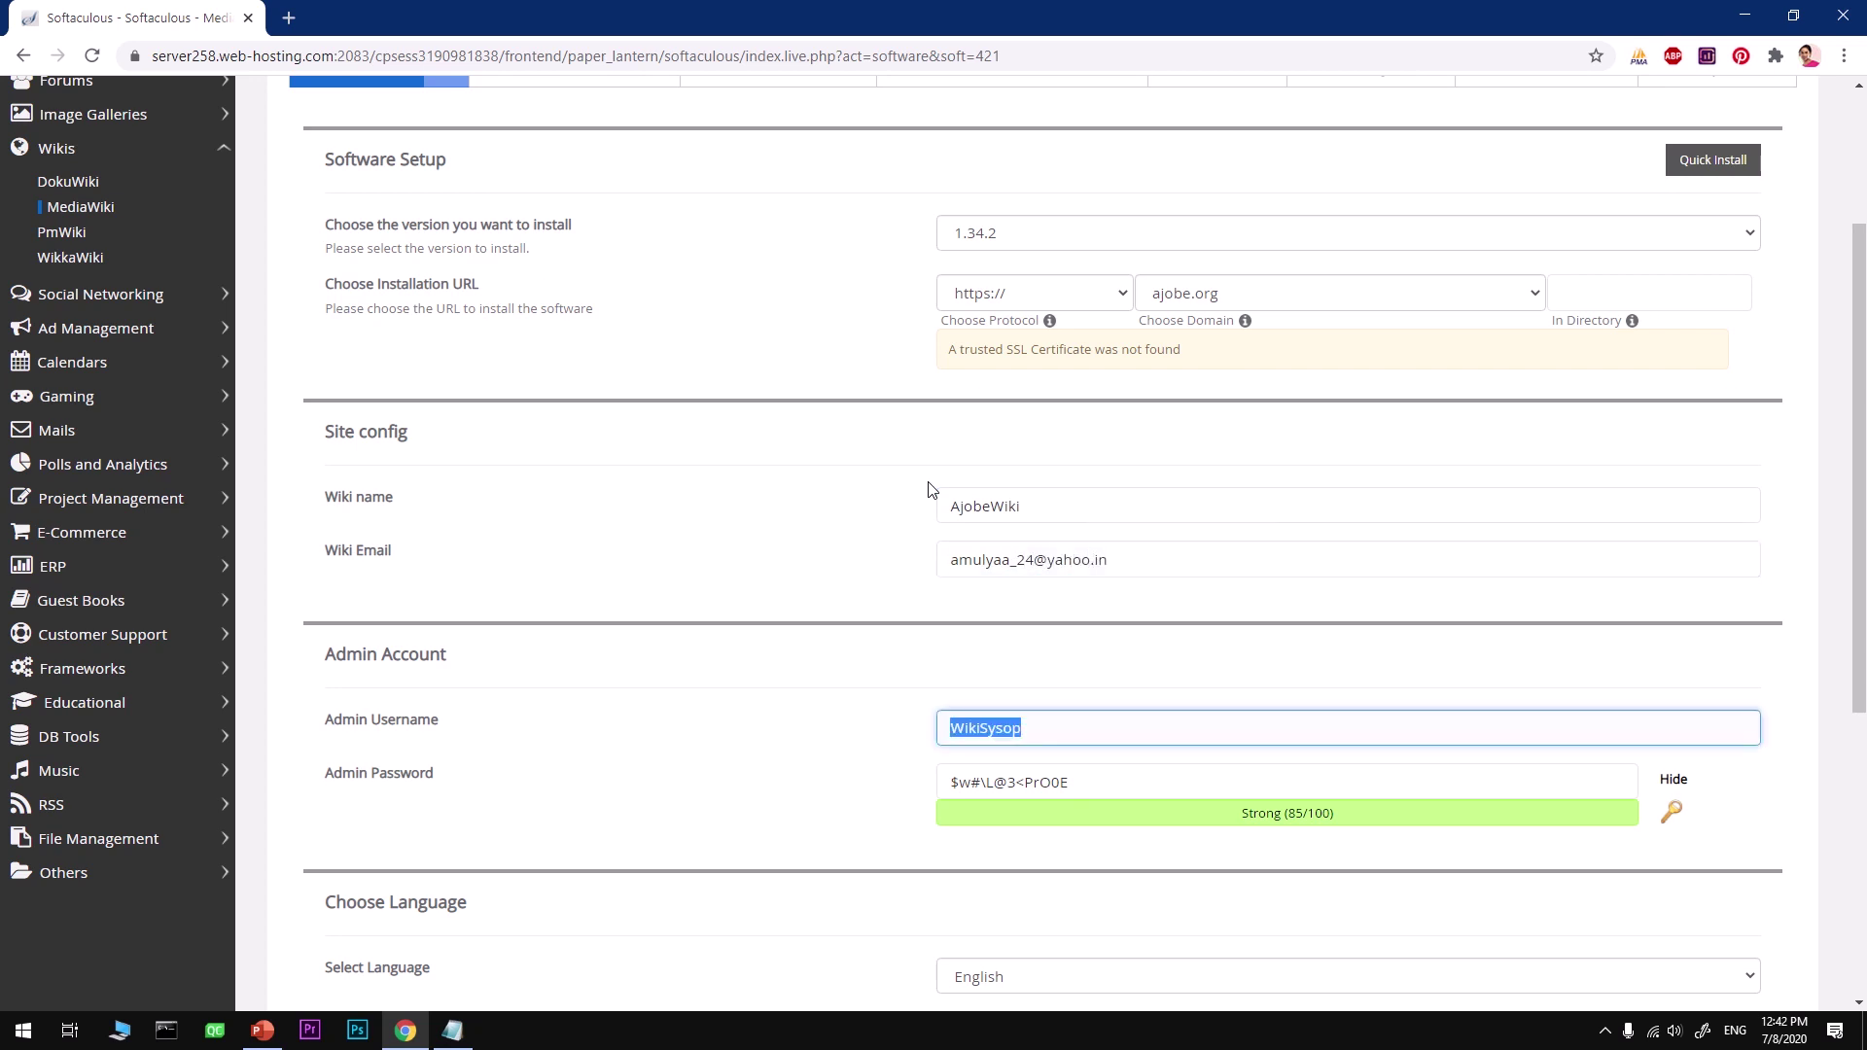
left_click(1063, 724)
key("ctrl+a")
key("BackSpace")
Step: Set the admin username to ajobeadmin and paste it into the Notepad note
type("ajobeadmin")
left_click(823, 775)
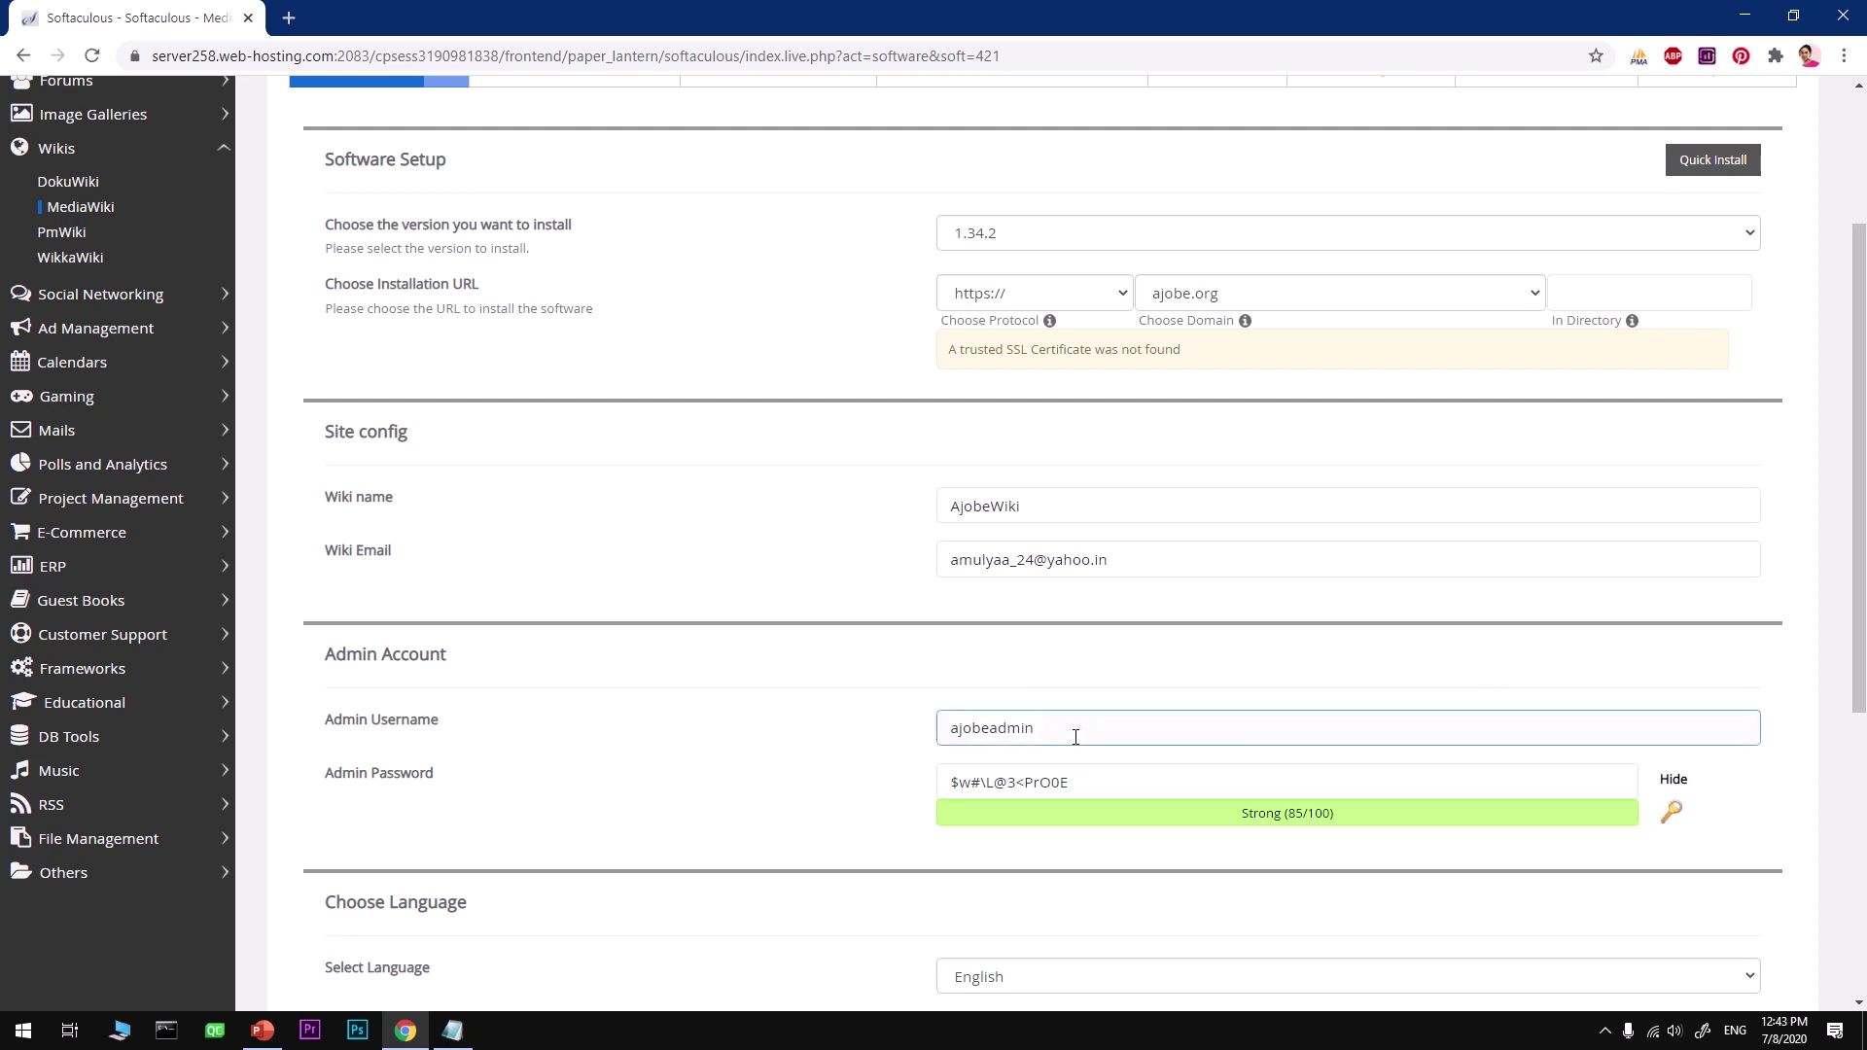
left_click_drag(1074, 737, 914, 741)
key("ctrl+c")
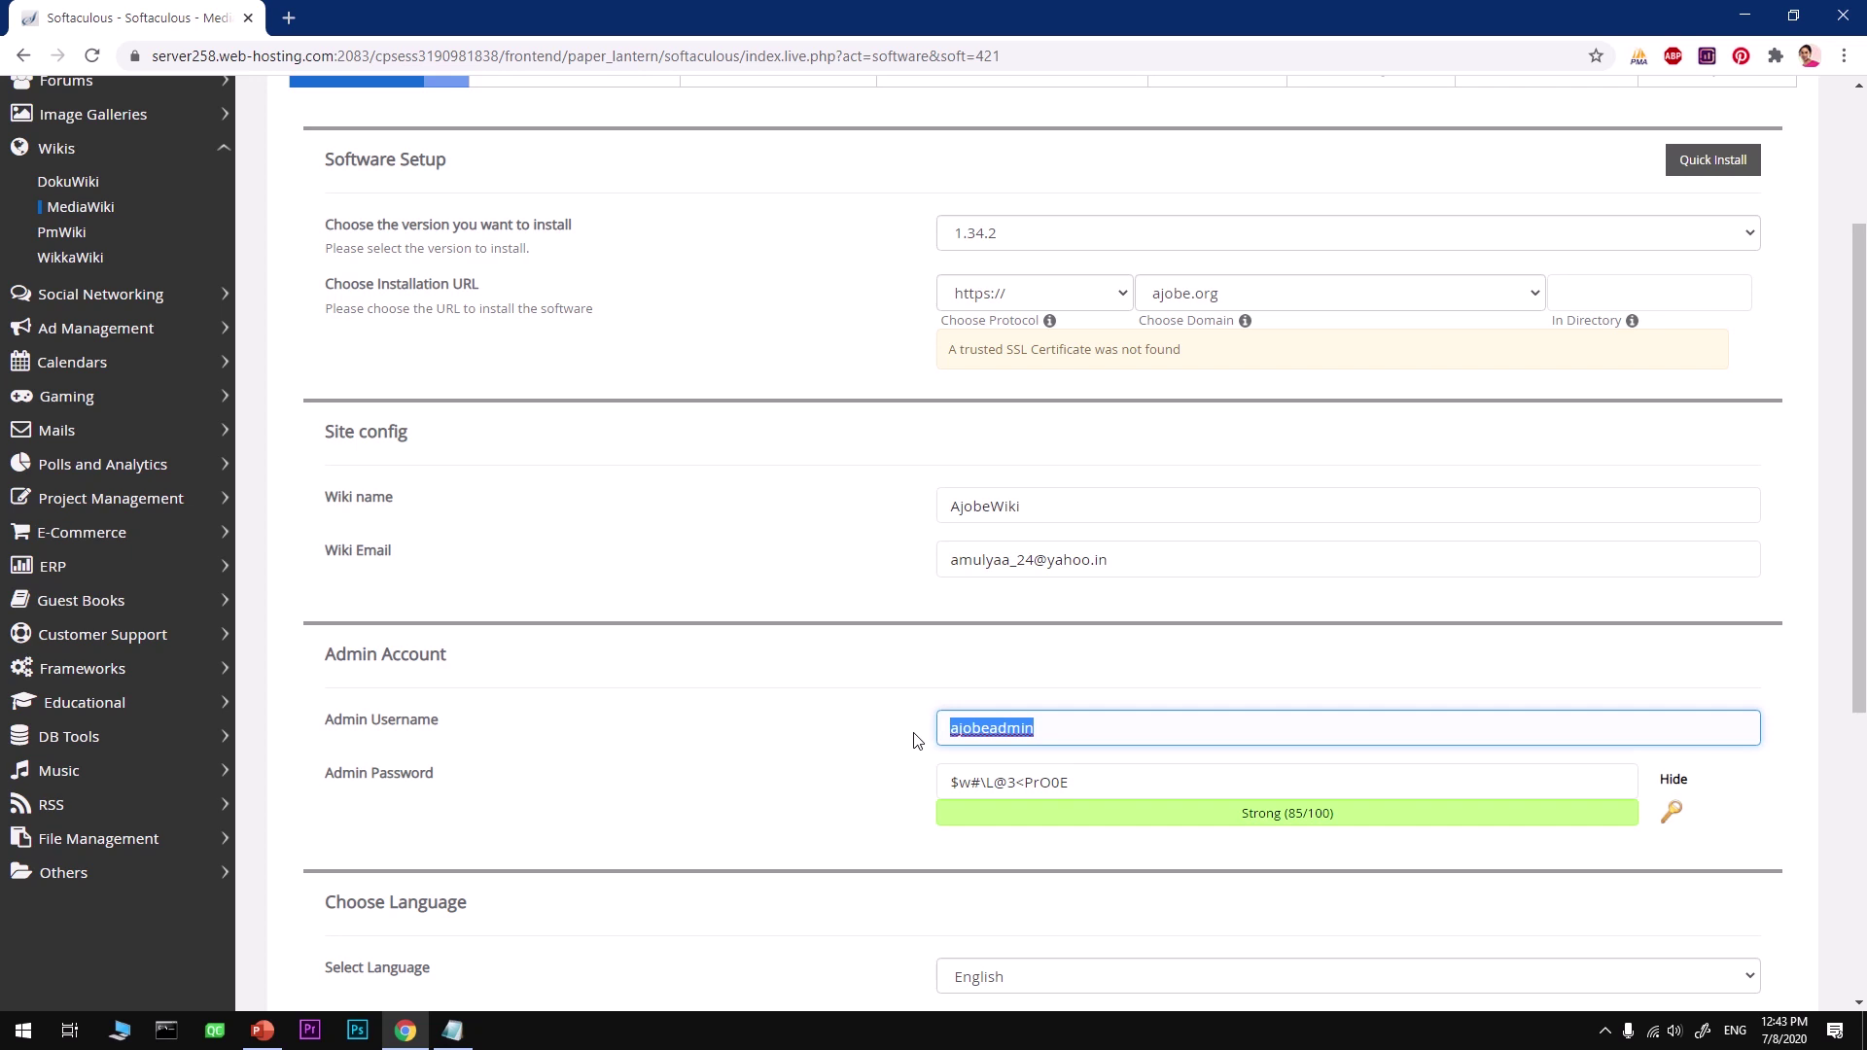
left_click(453, 1030)
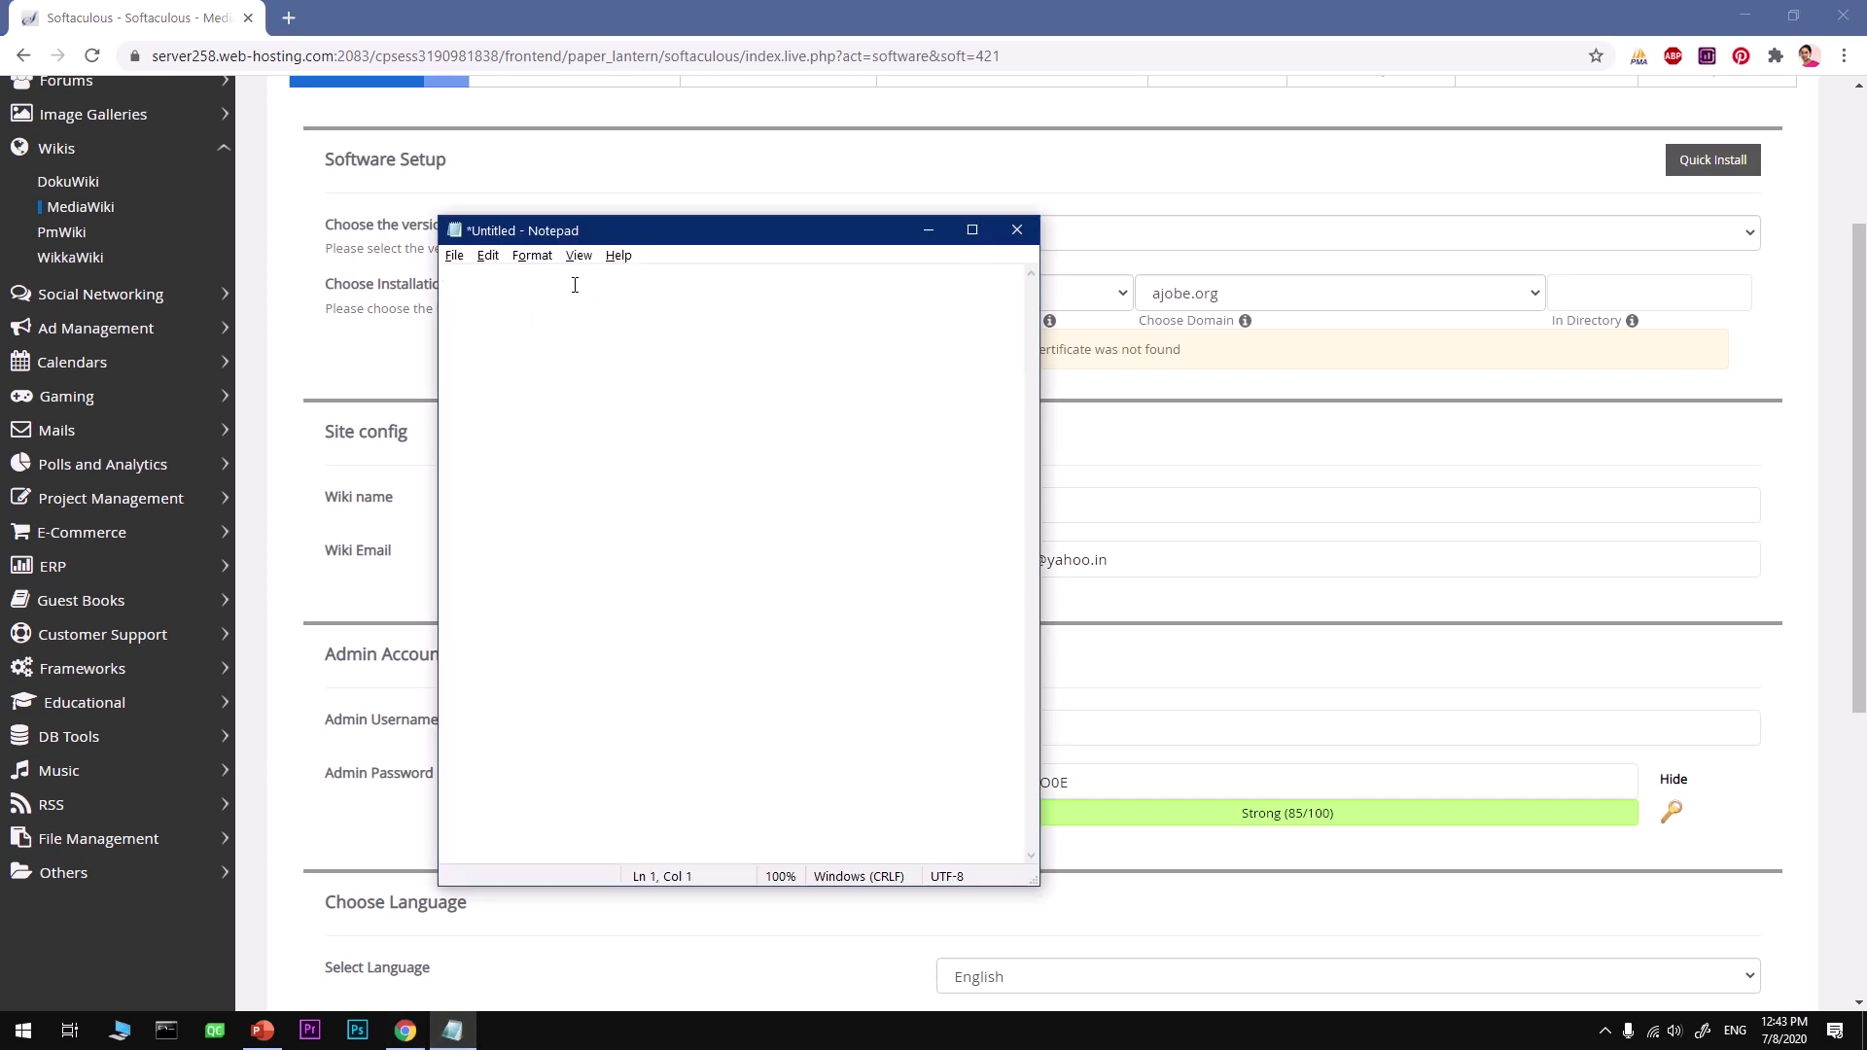
key("ctrl+v")
Step: Copy the generated admin password onto a new line in the Notepad note
left_click(1154, 778)
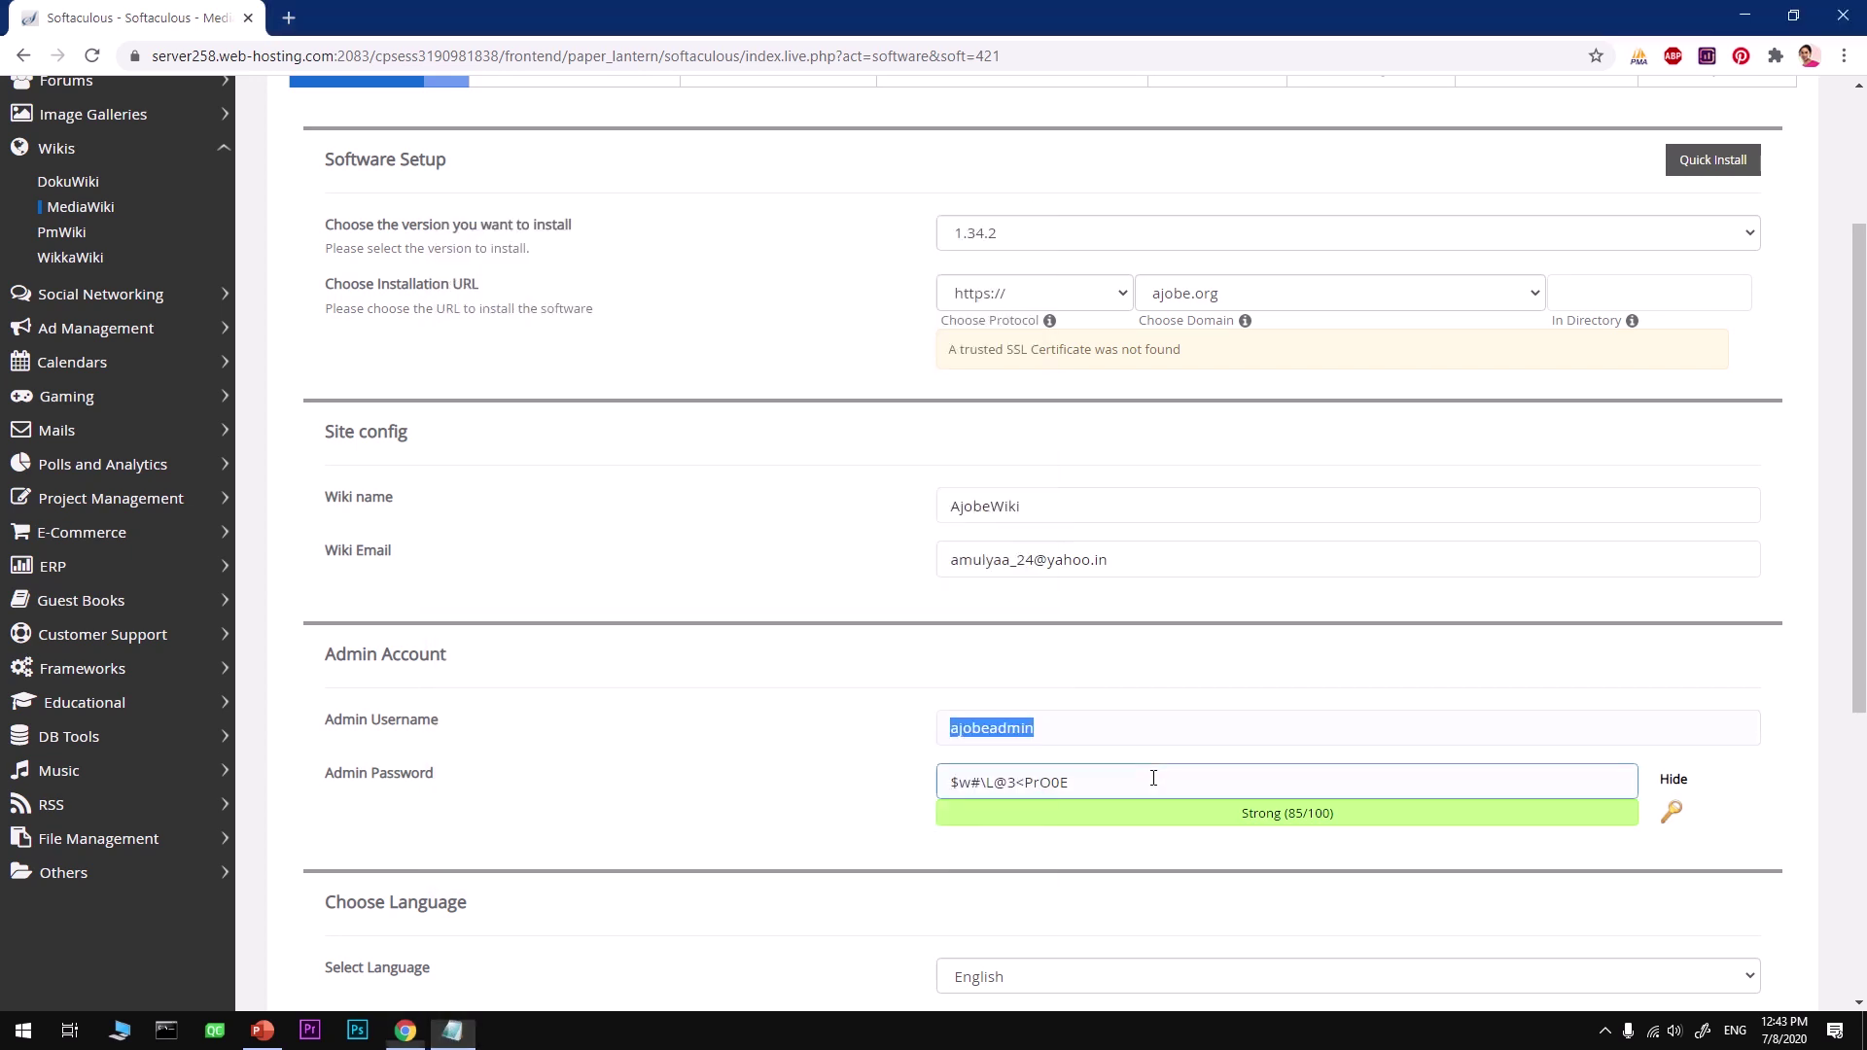
left_click_drag(1112, 778, 879, 791)
key("ctrl+c")
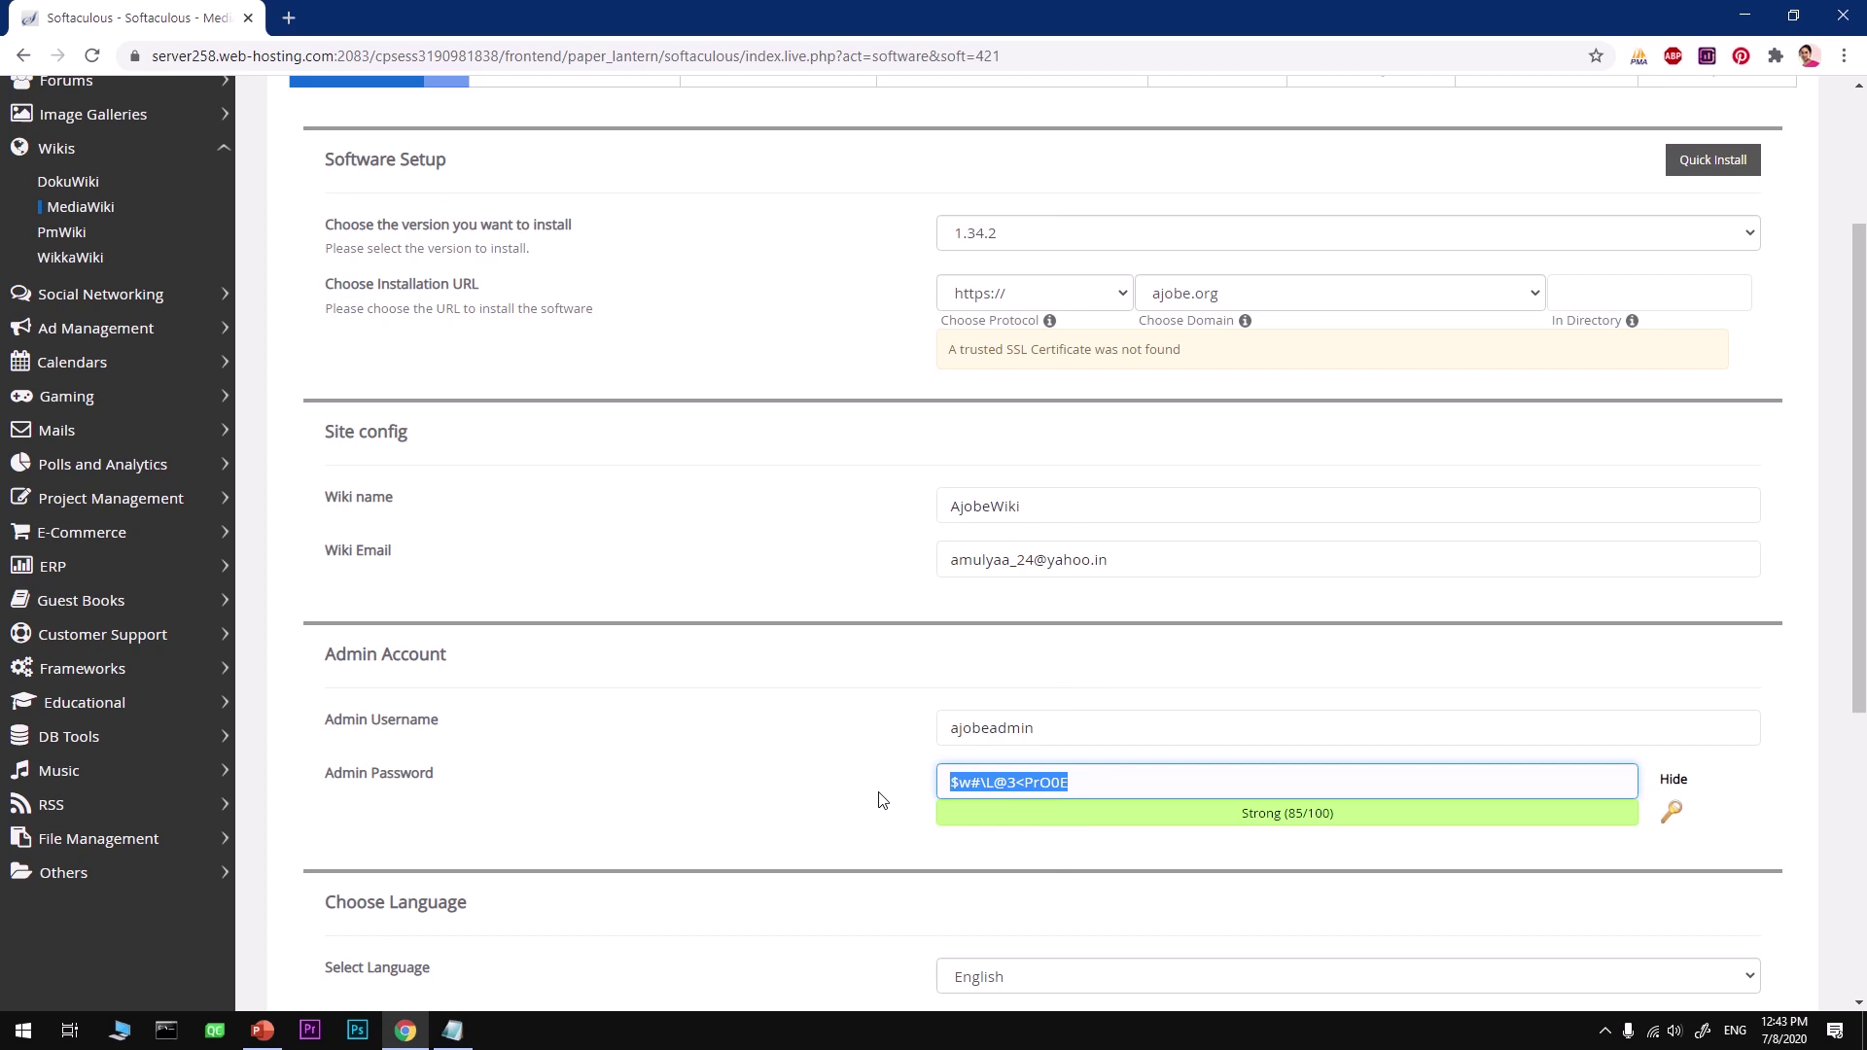
left_click(464, 1038)
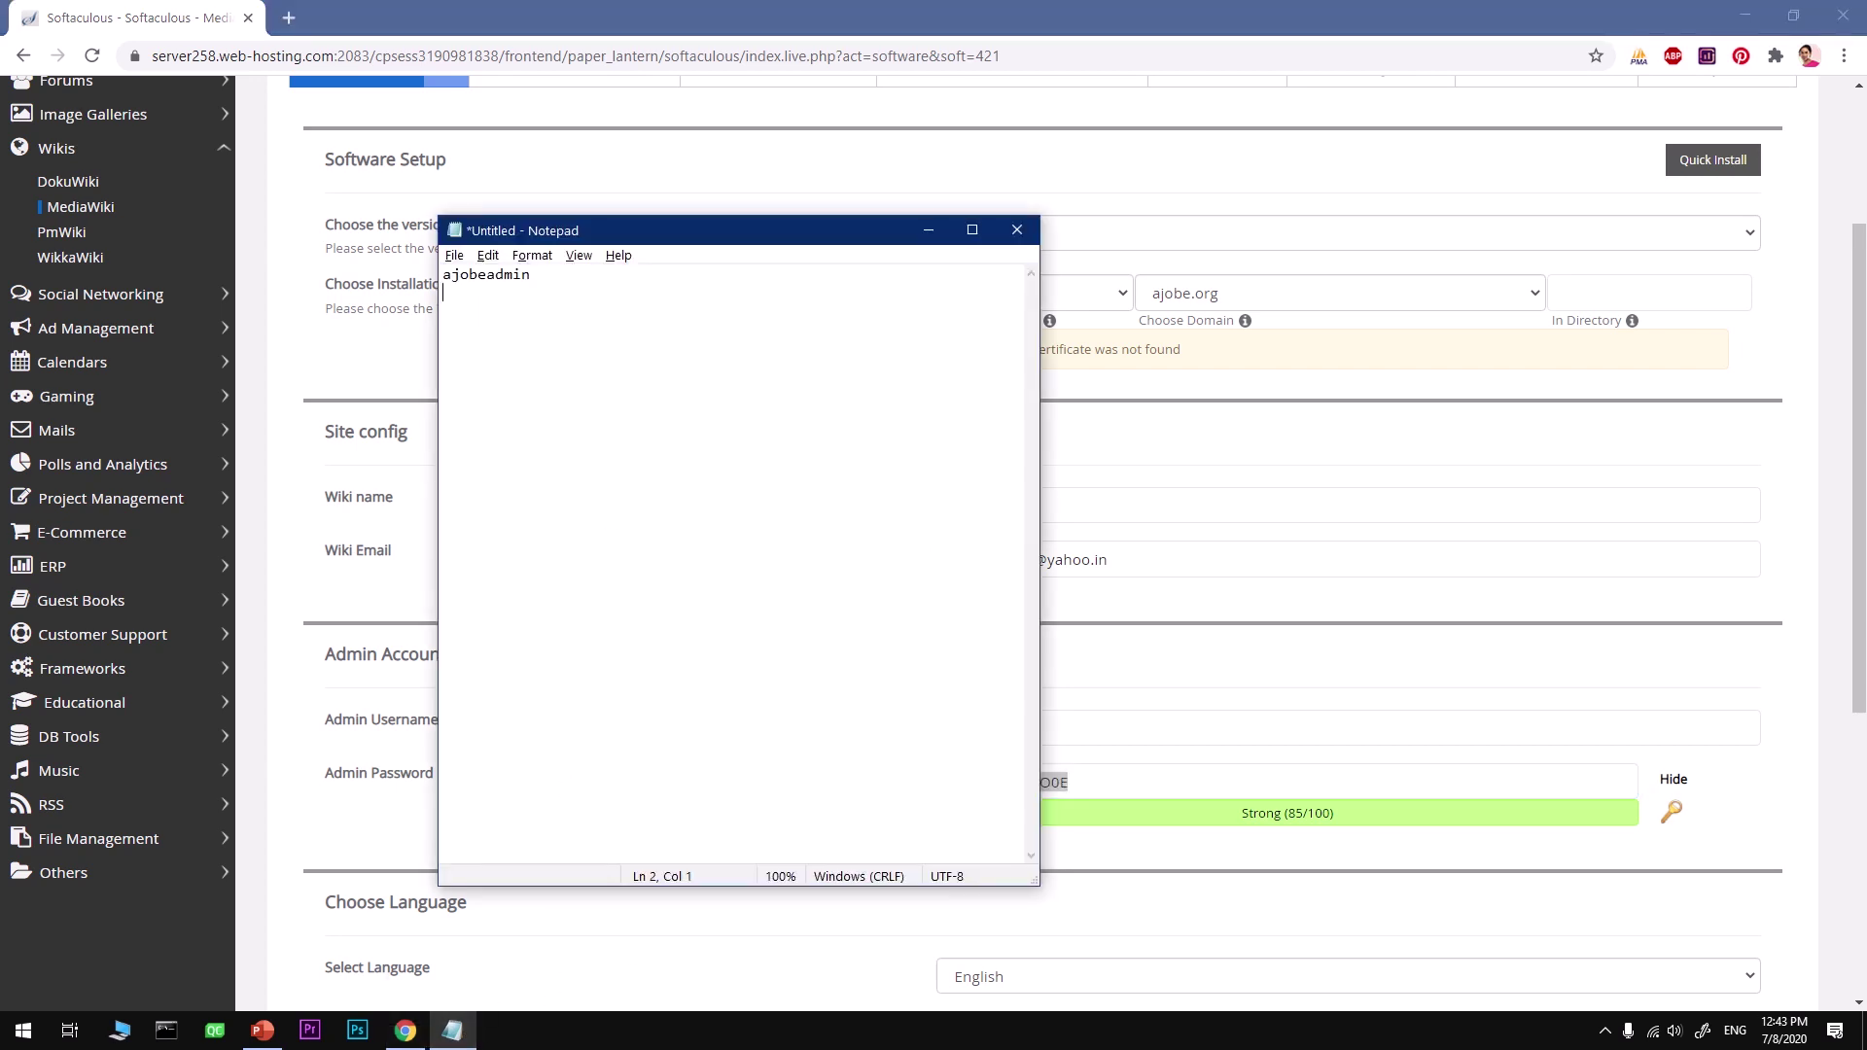
key("Return")
key("ctrl+v")
left_click(1289, 680)
Step: Keep English as the wiki language and tick Enable Uploads
scroll(1248, 837, "down", 1)
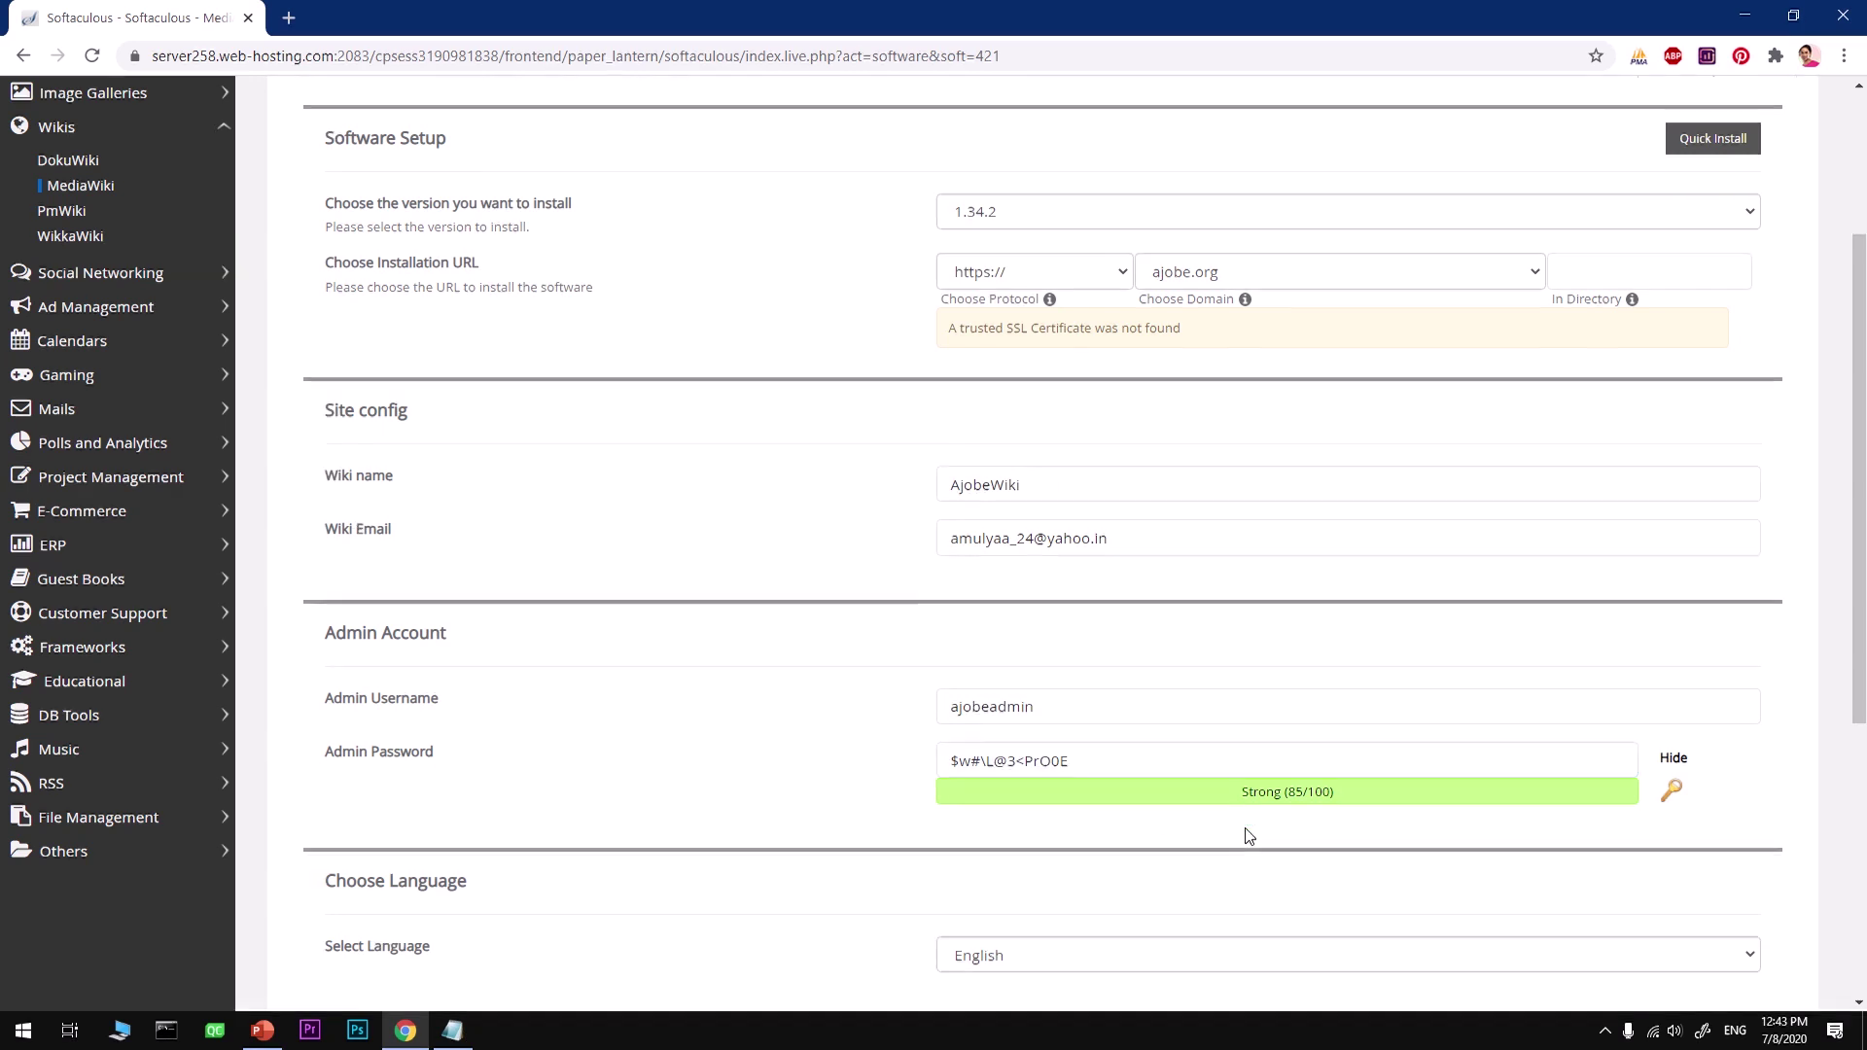
scroll(1249, 837, "down", 5)
left_click(1057, 482)
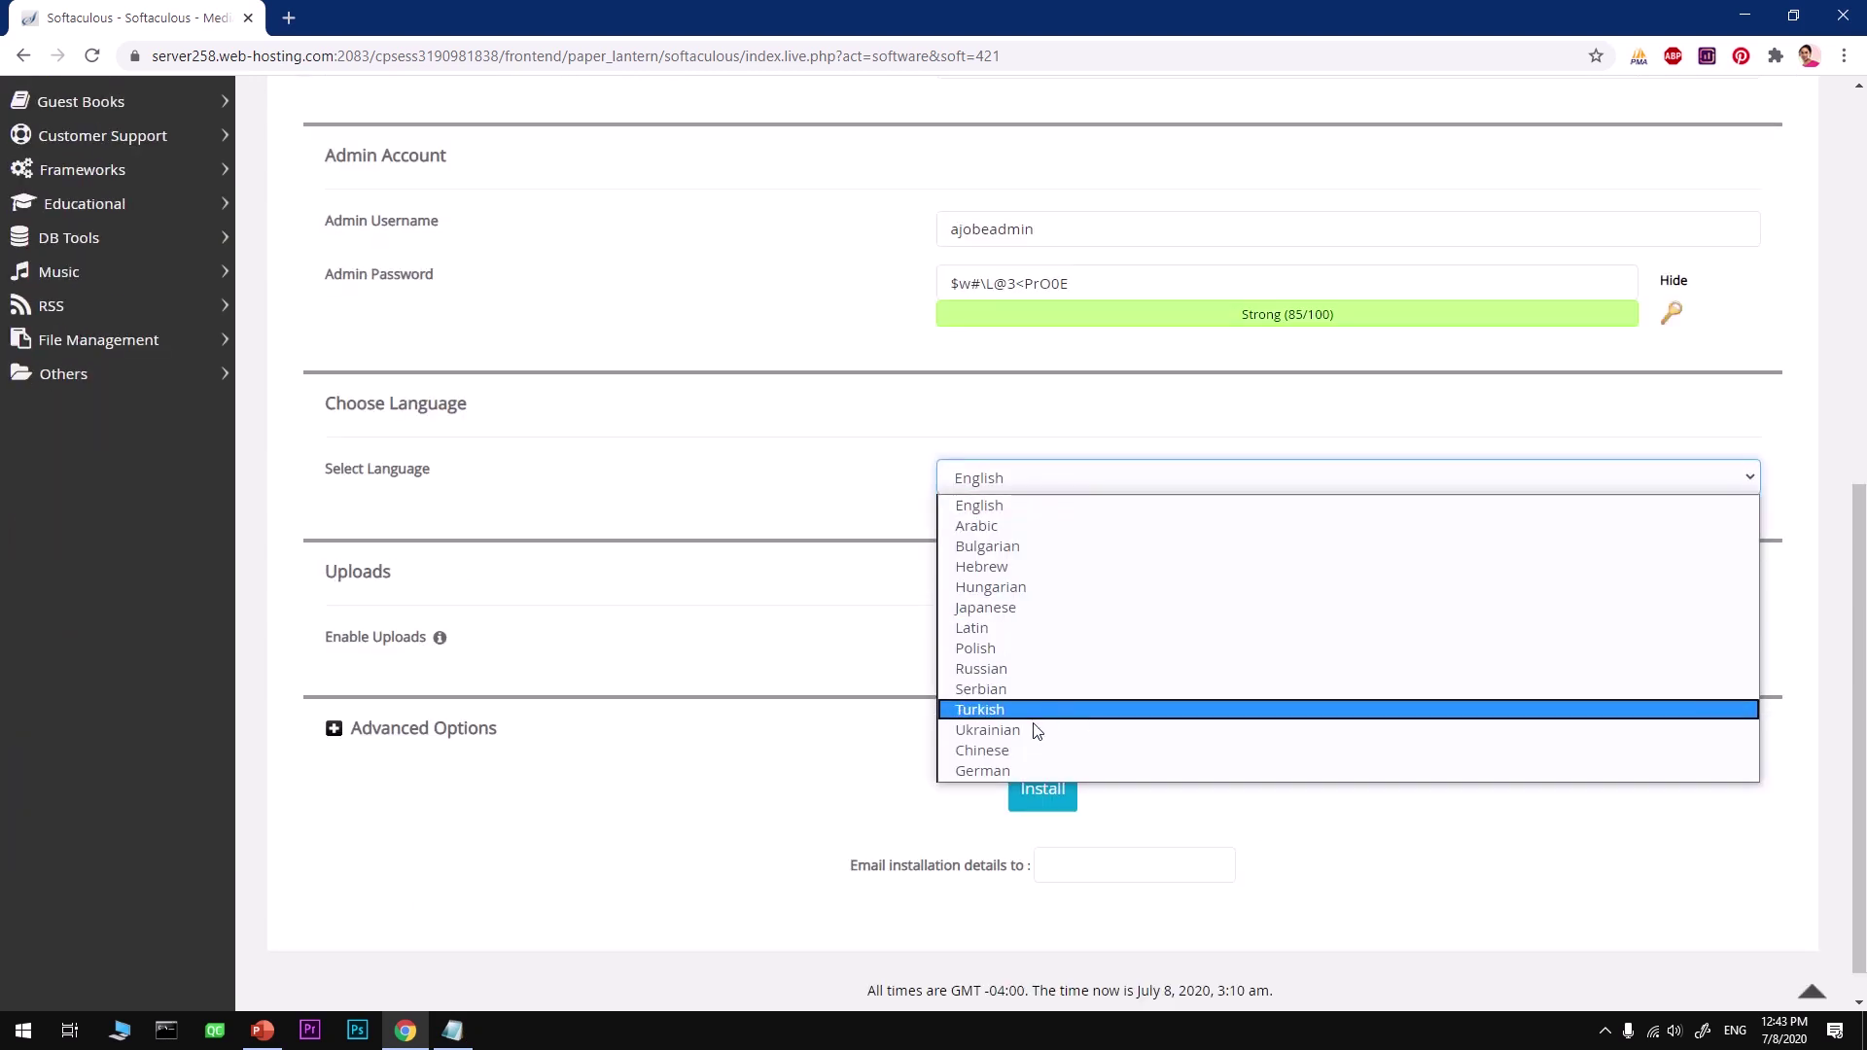
left_click(1016, 506)
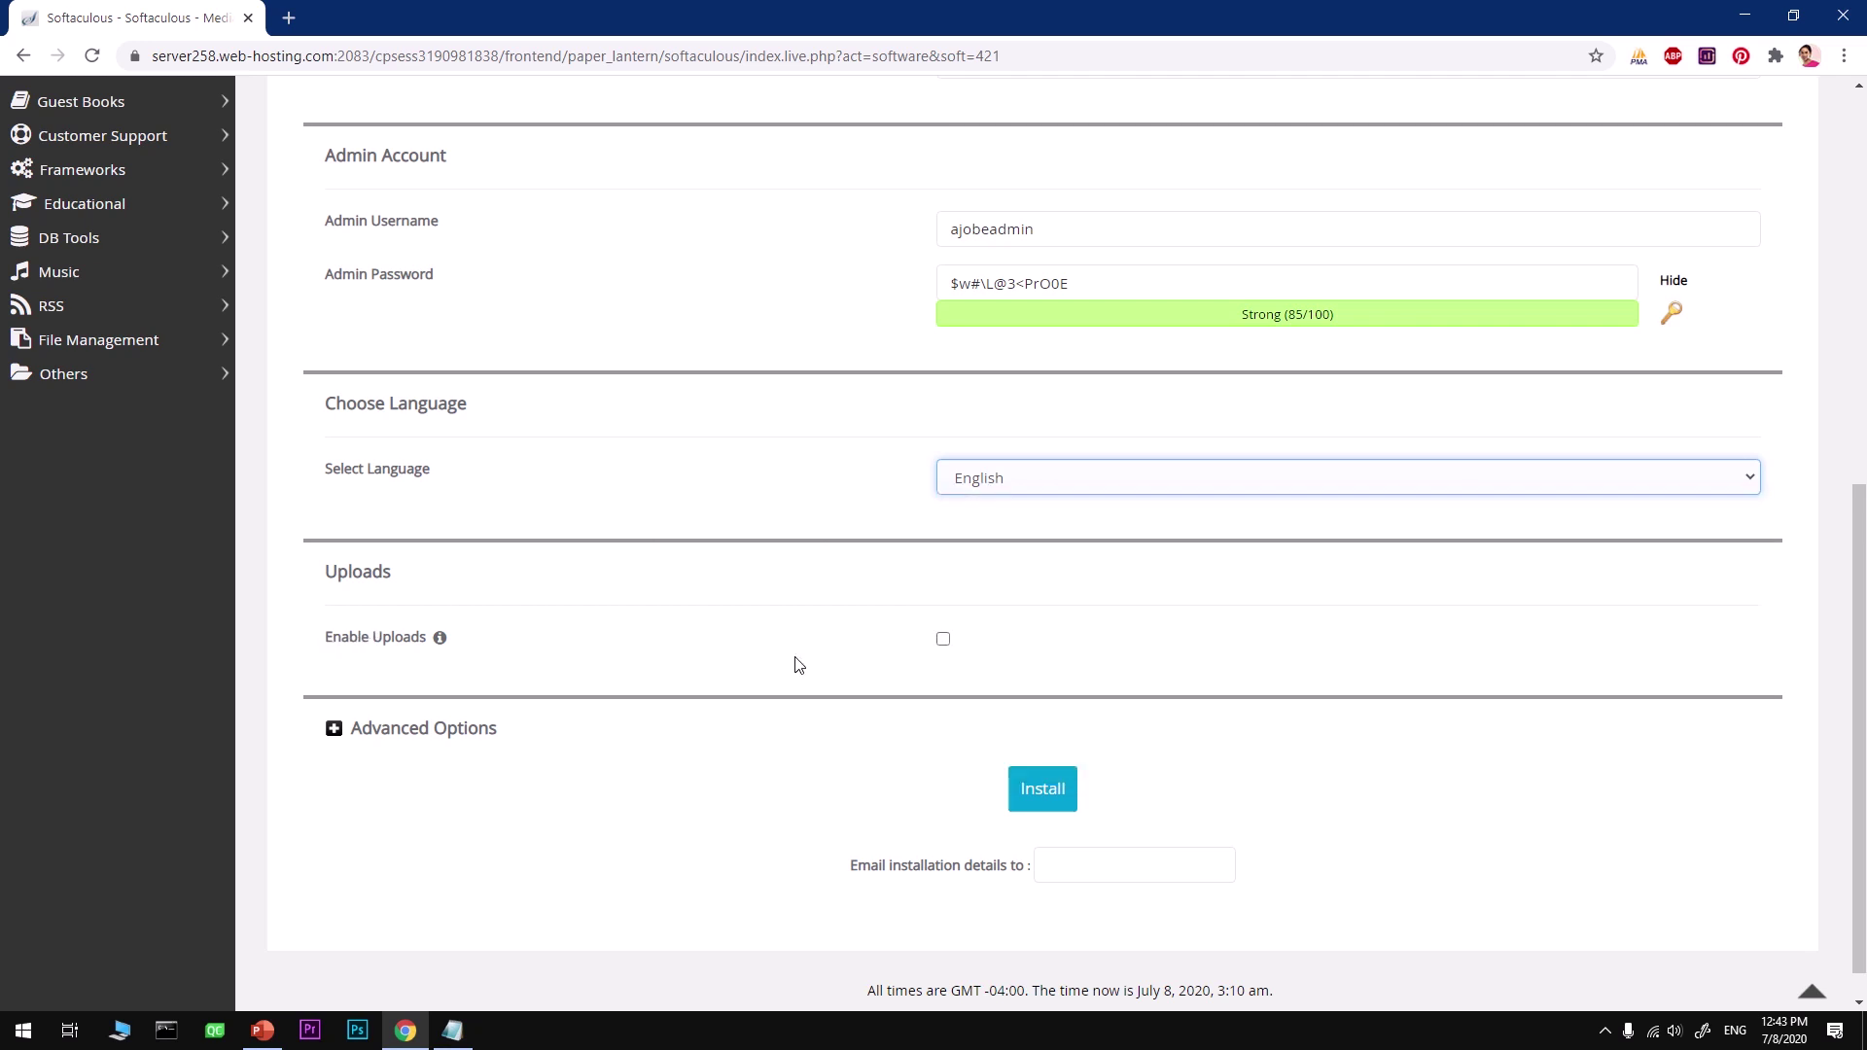
left_click(943, 642)
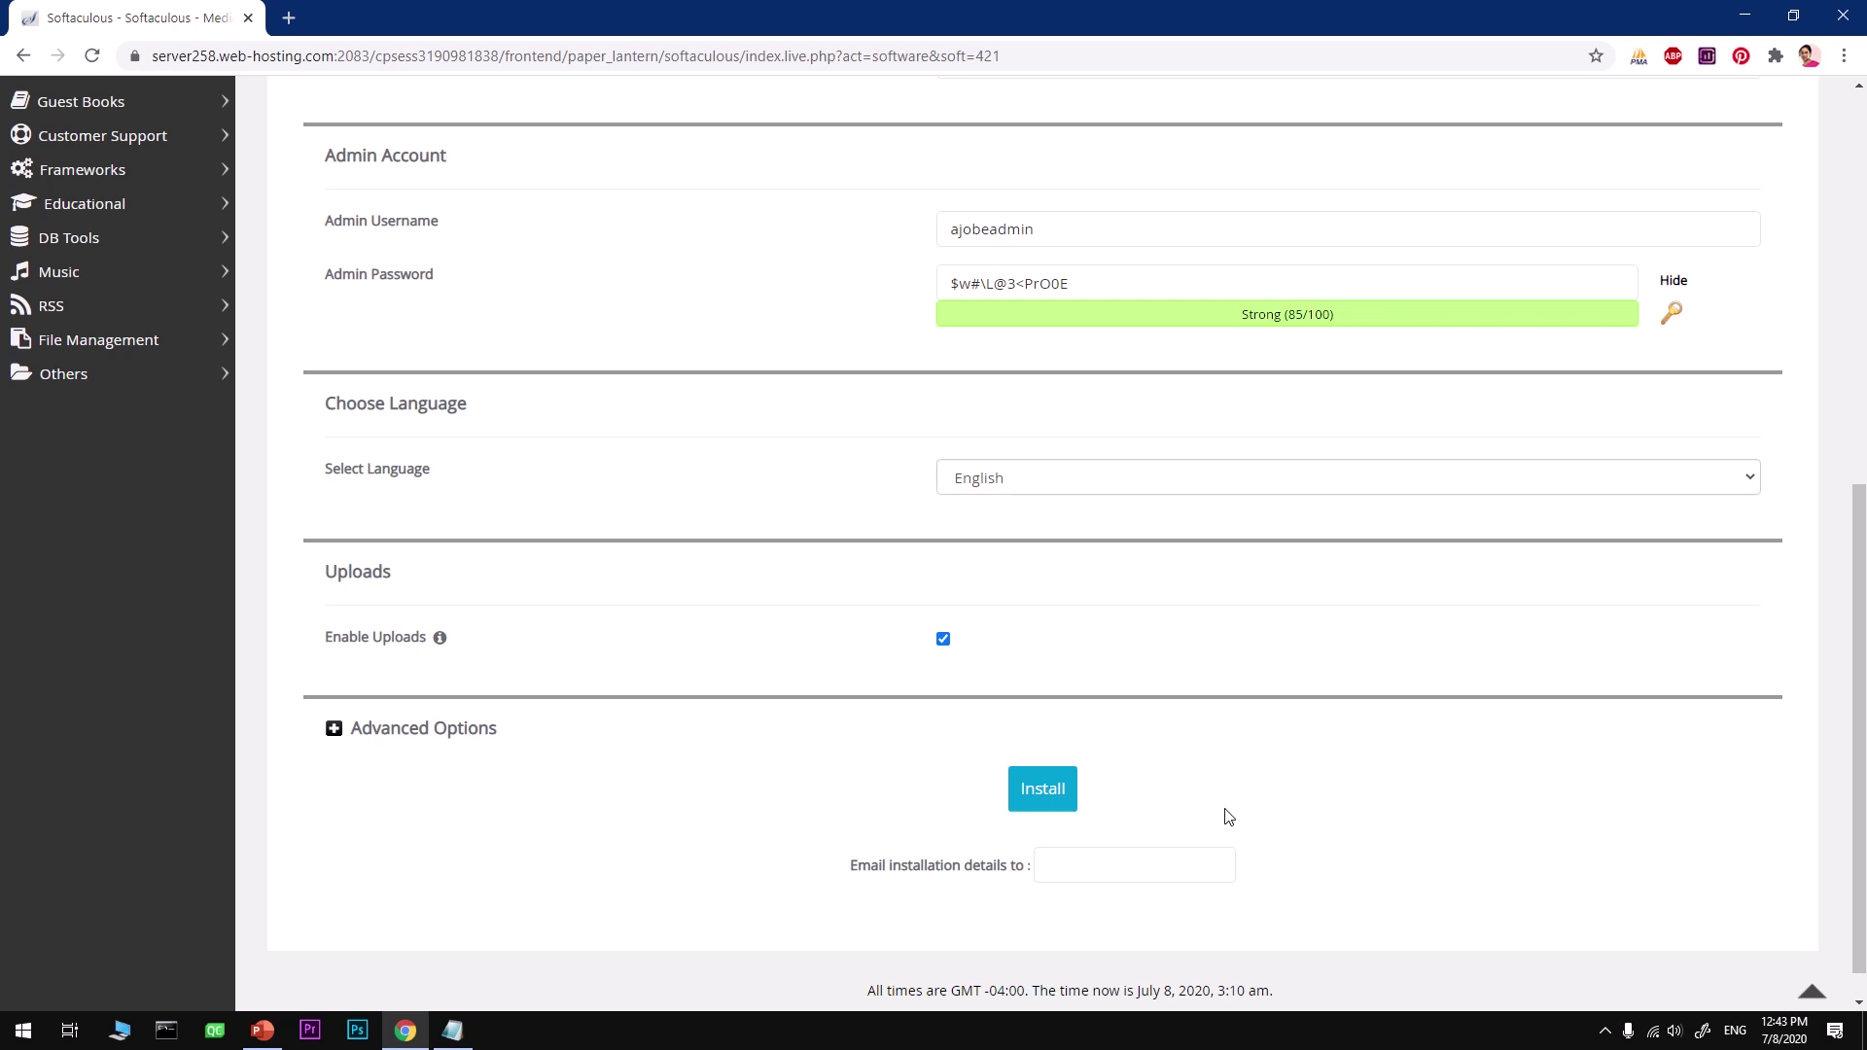
Step: Expand Advanced Options and review the database name and mwx1_ table prefix
left_click(422, 731)
scroll(876, 807, "down", 2)
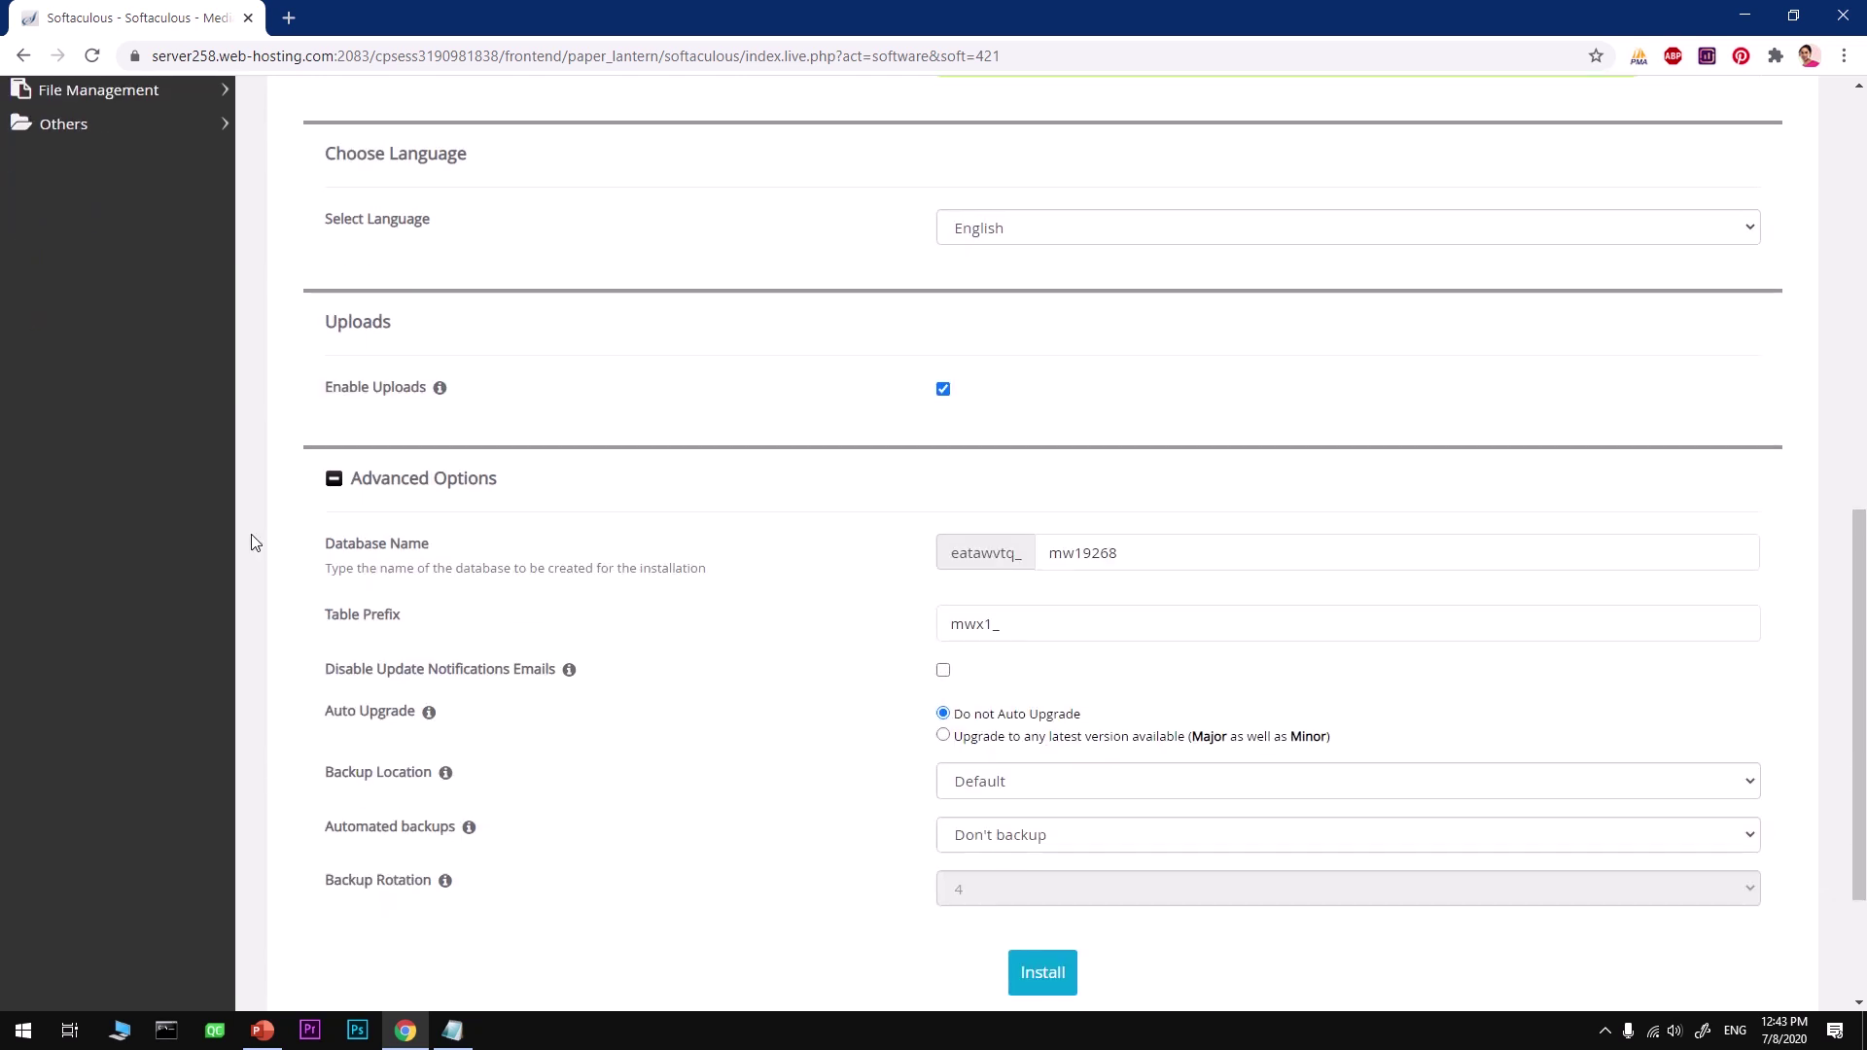
left_click(1126, 565)
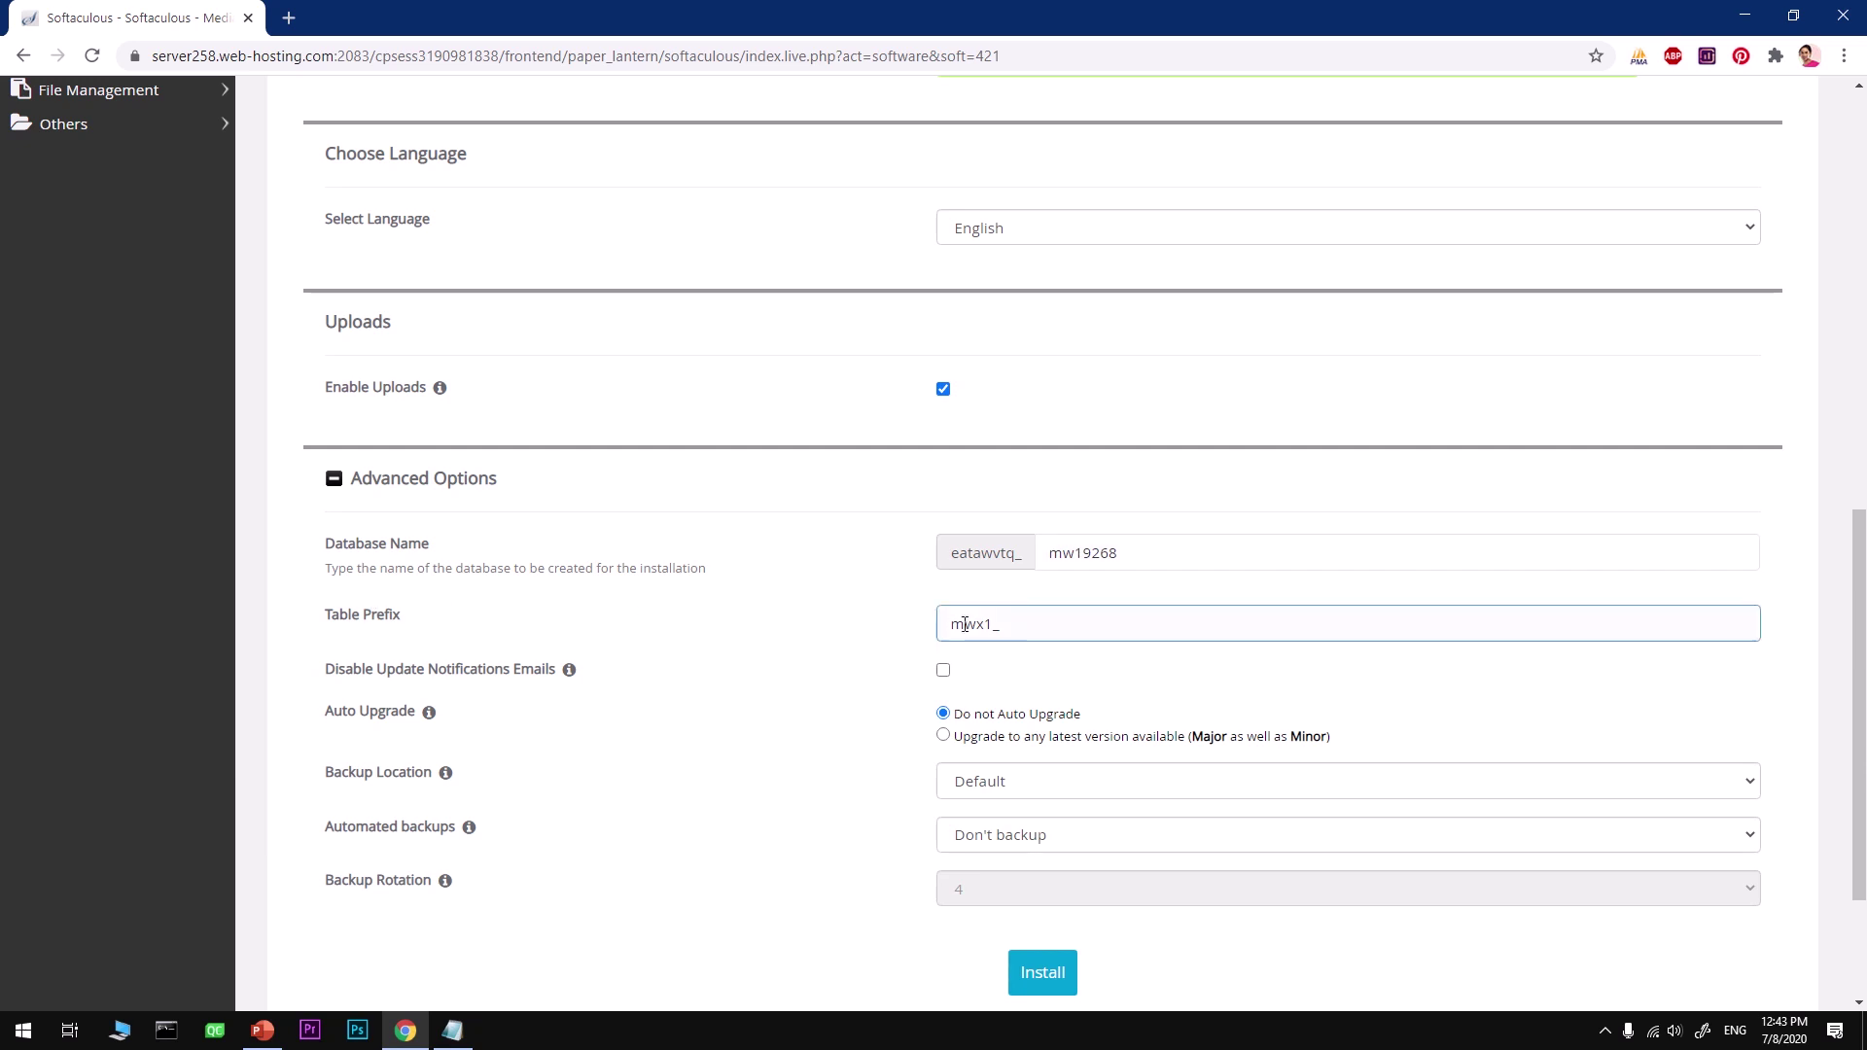
left_click_drag(1014, 633, 993, 627)
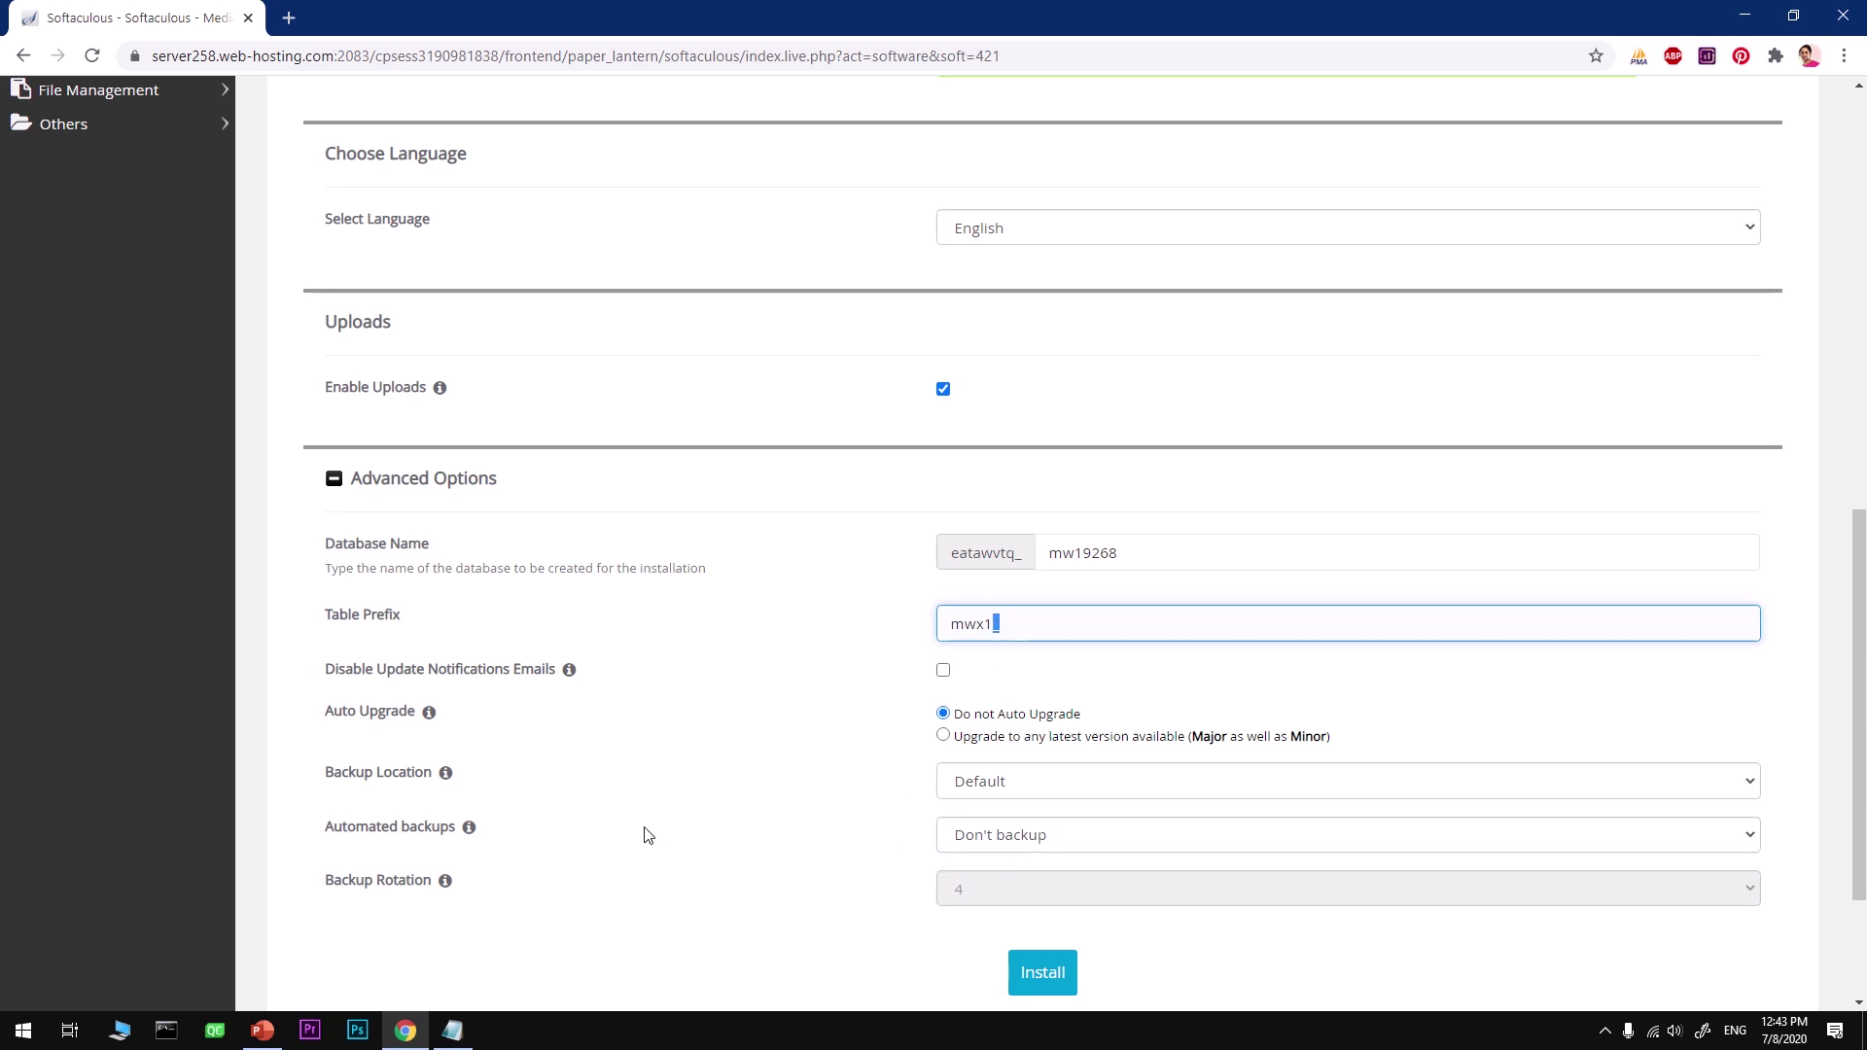
Step: Keep Default backup location and set automated backups to Once a week
left_click(969, 783)
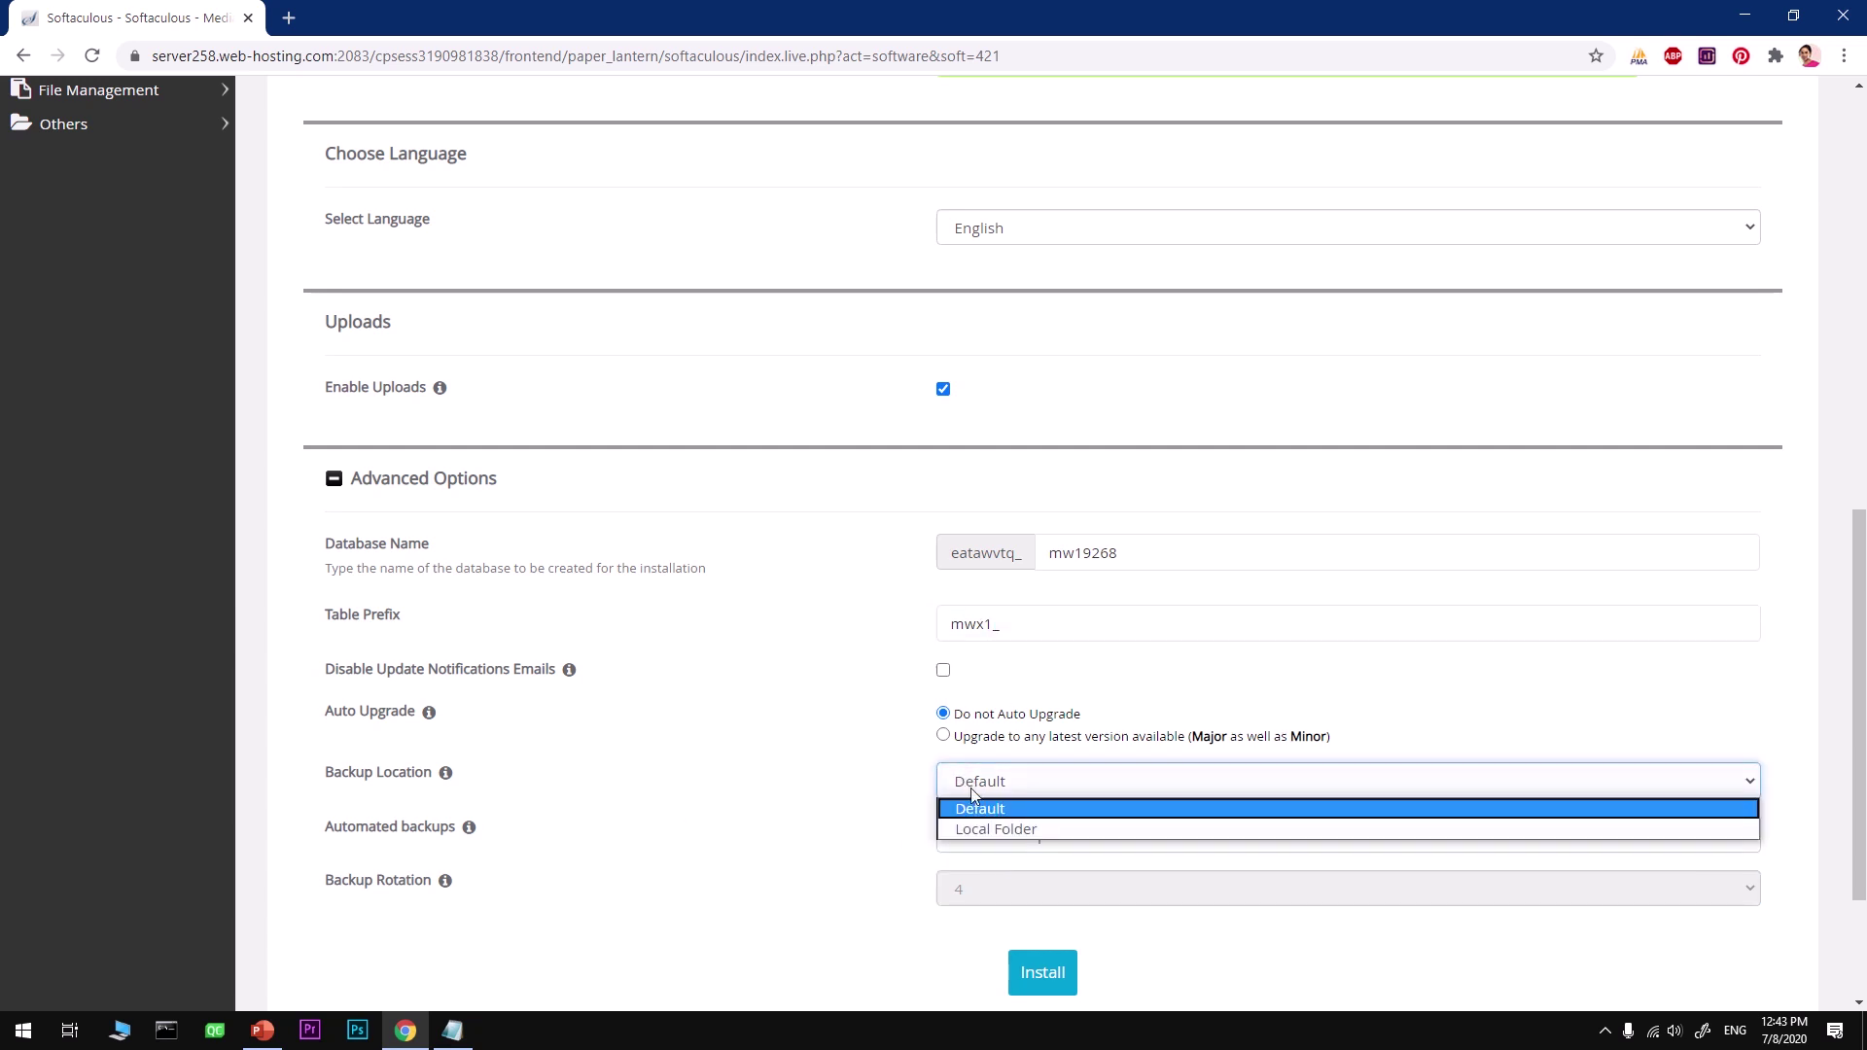
left_click(981, 813)
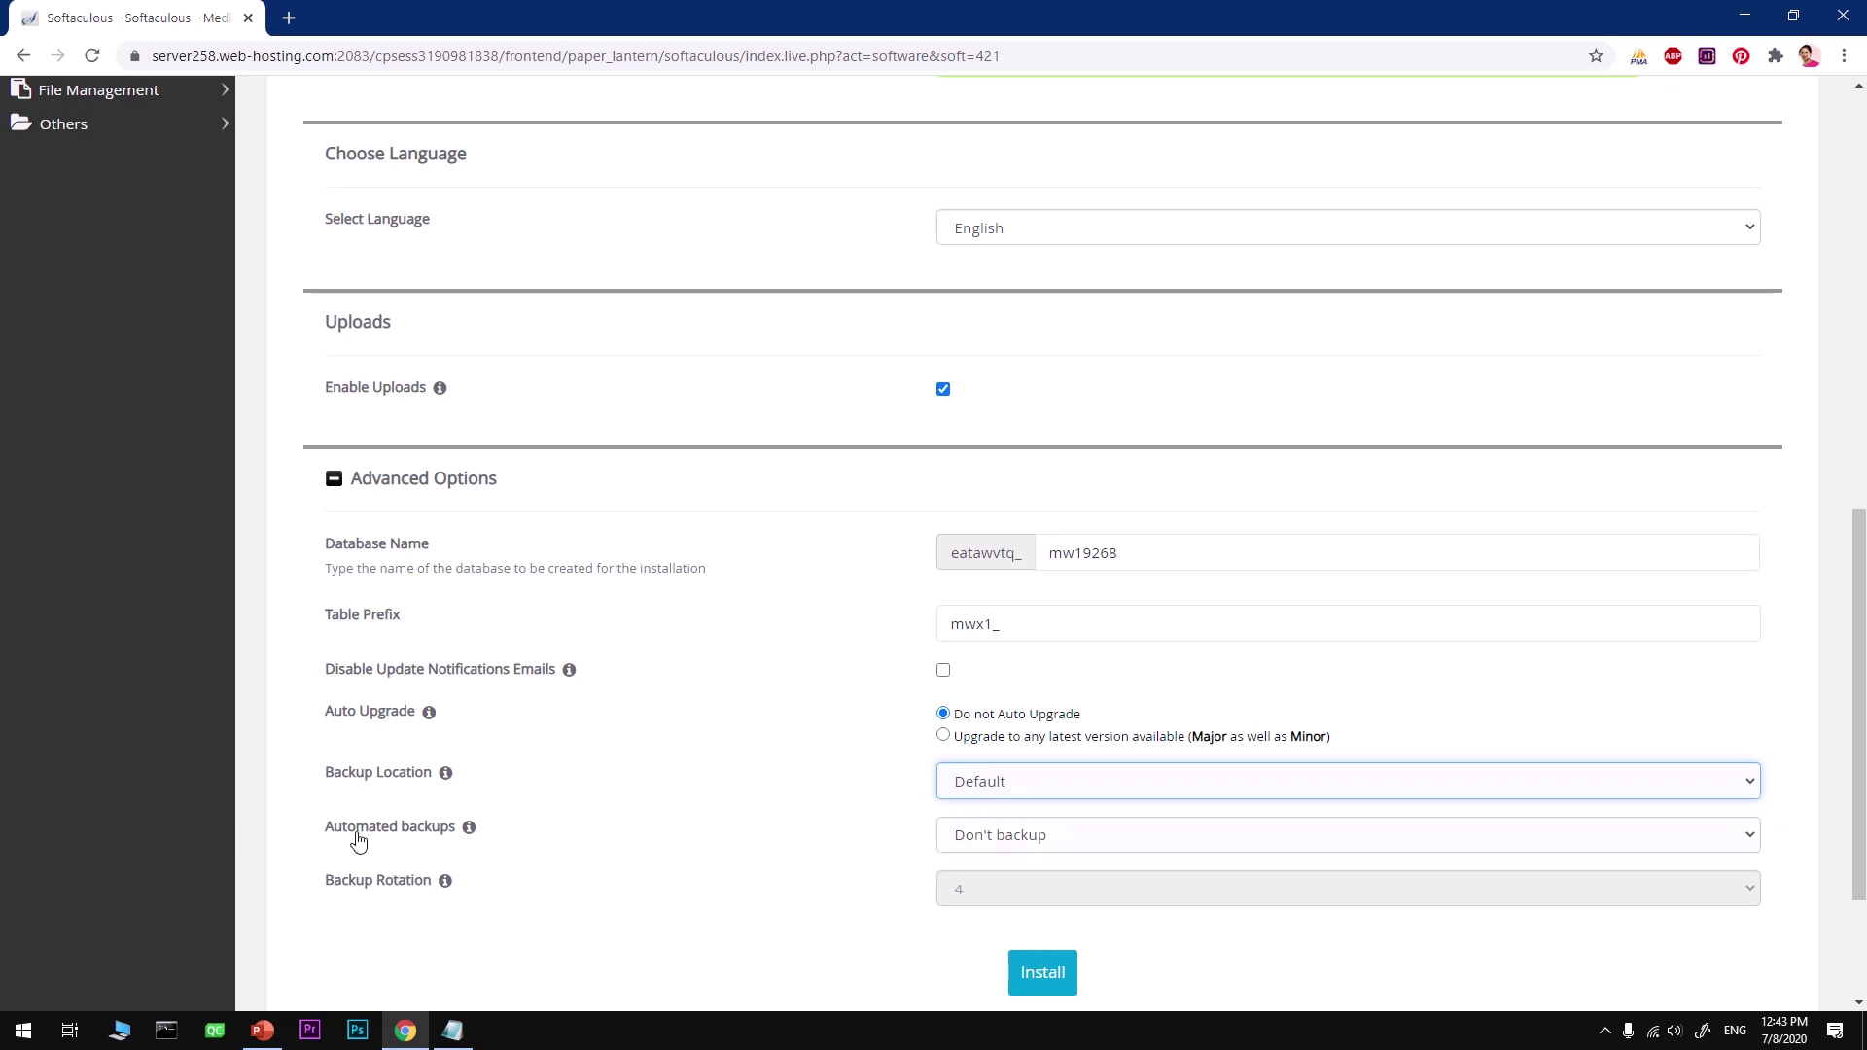
left_click(1029, 838)
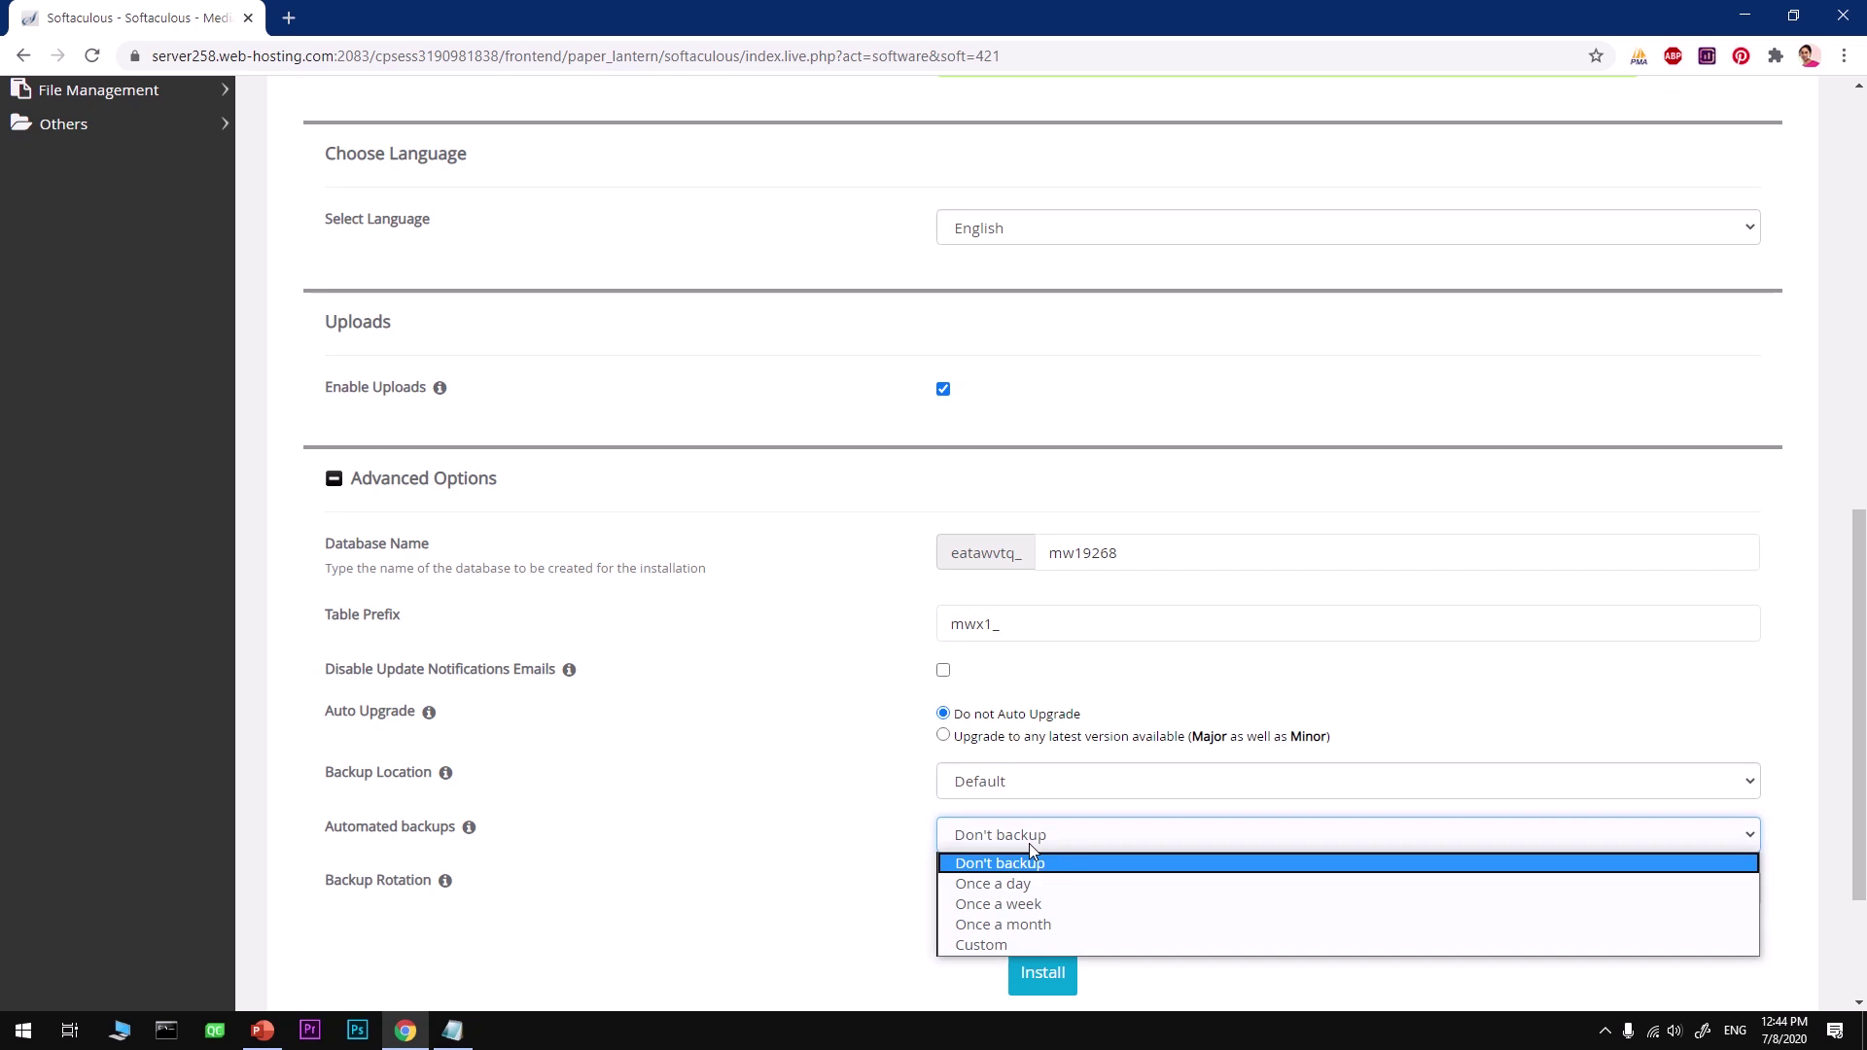
left_click(1056, 903)
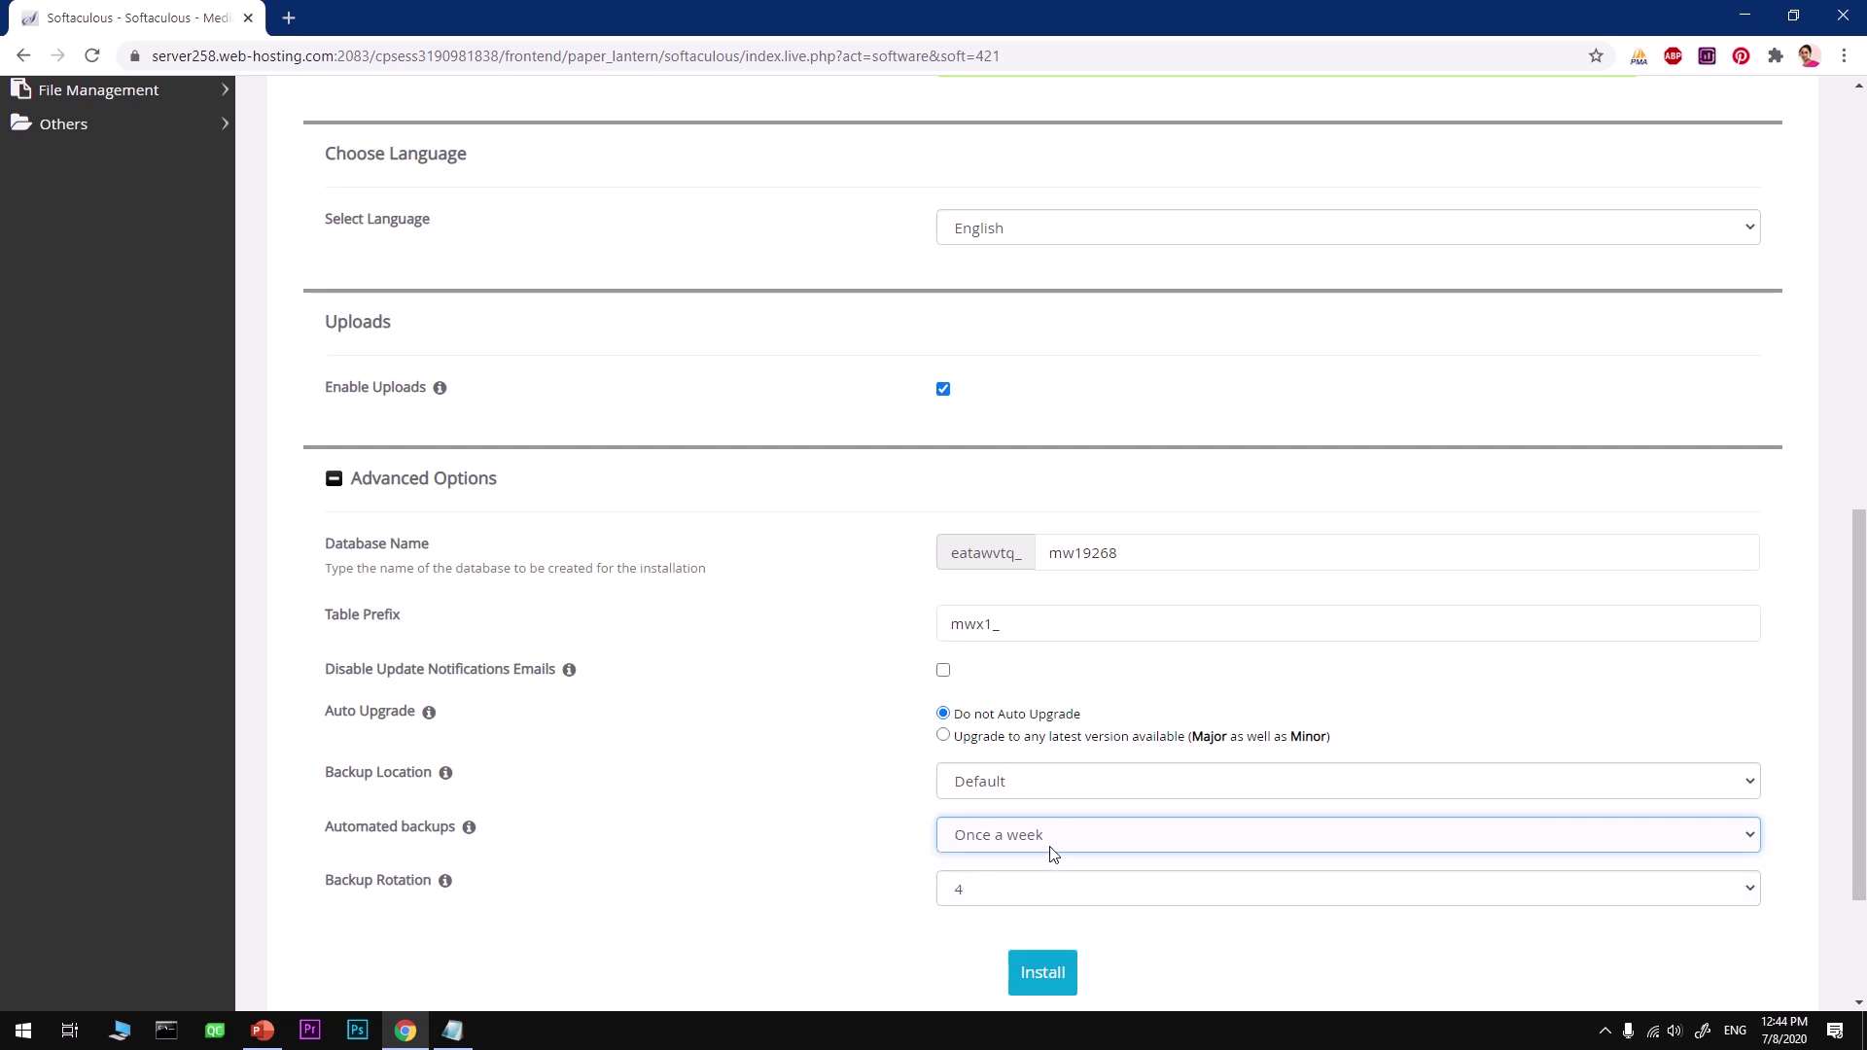
left_click(1051, 853)
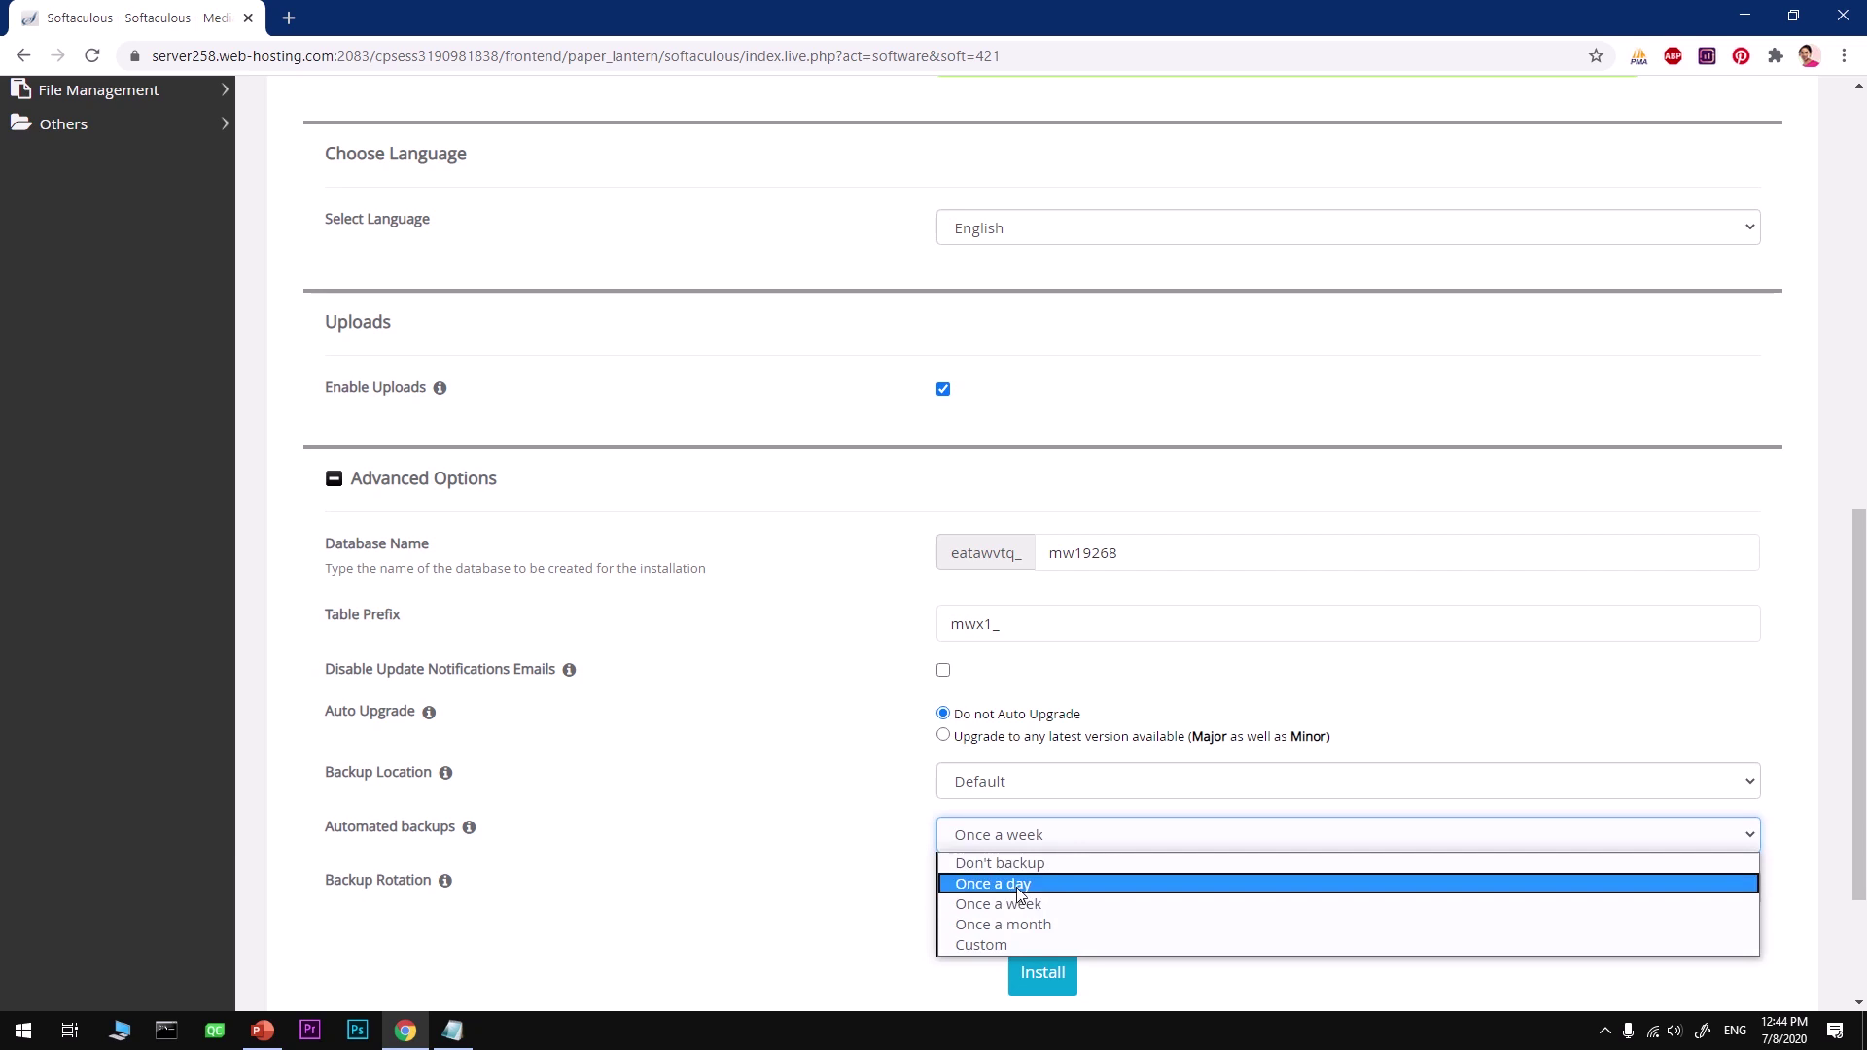
left_click(1021, 881)
left_click(1023, 854)
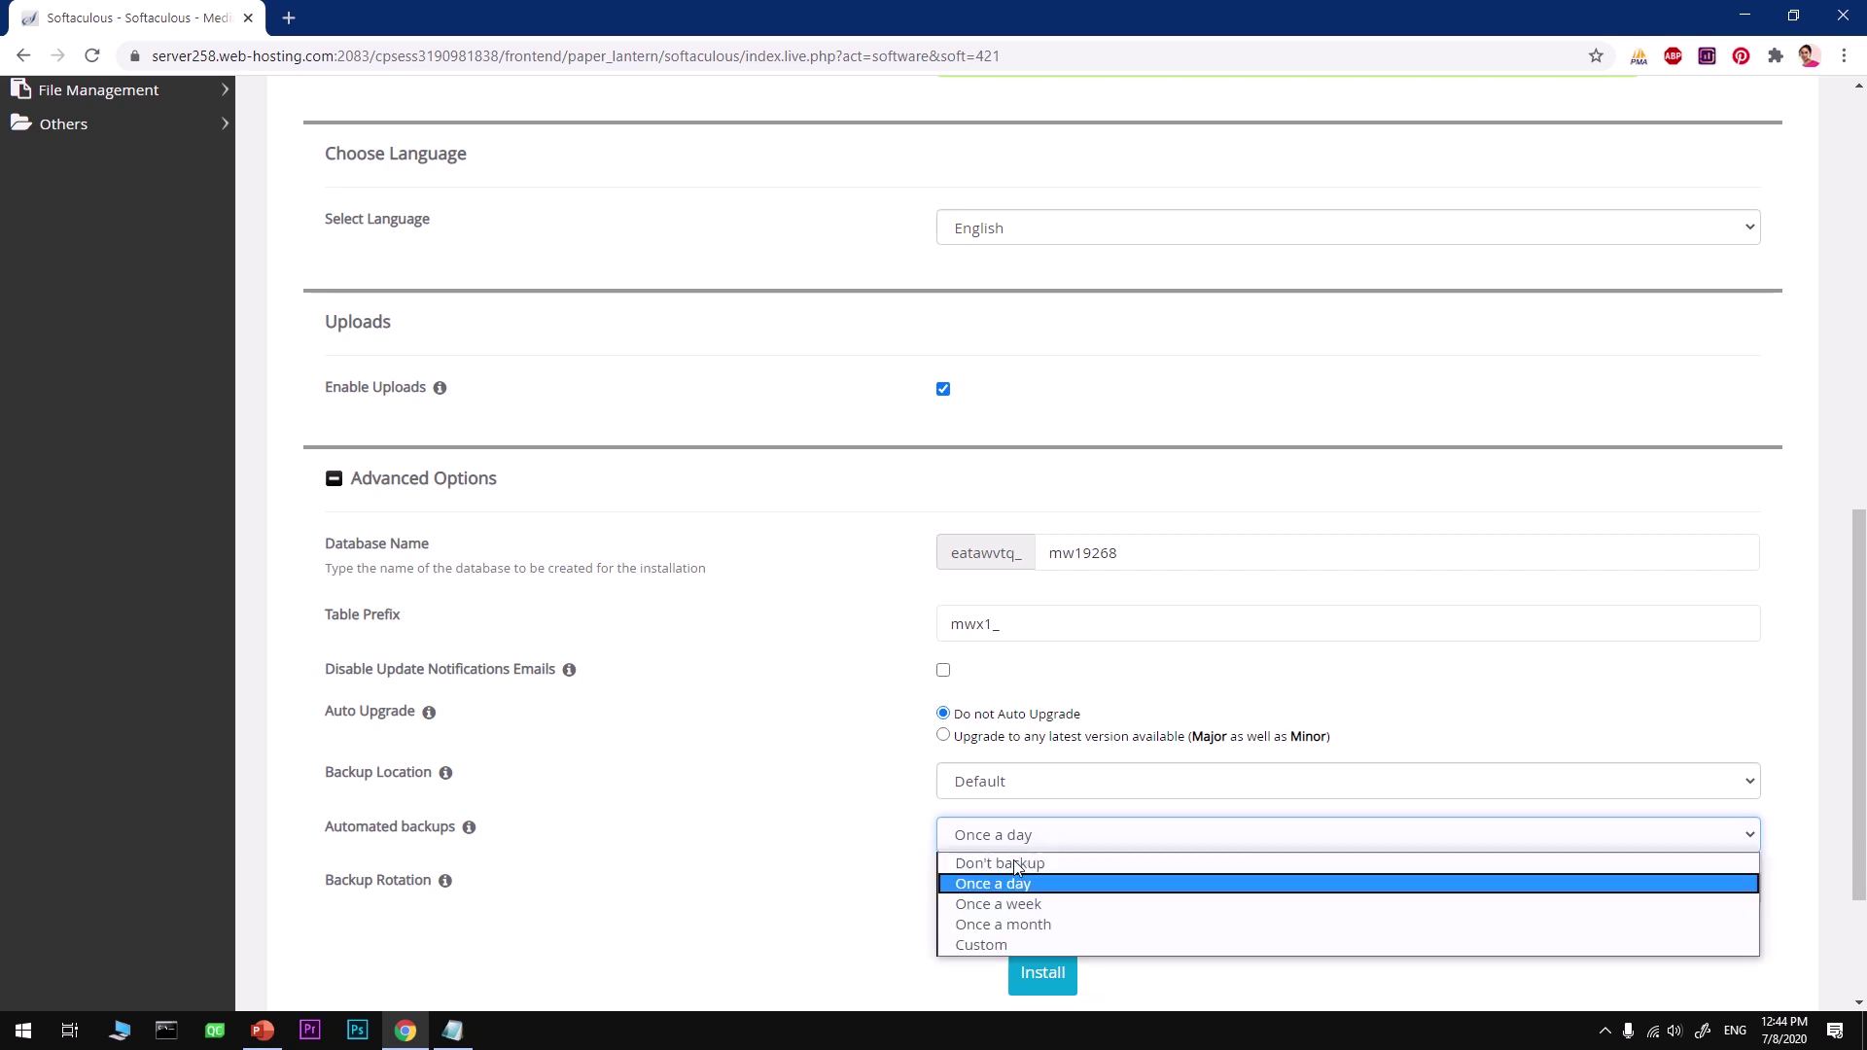
left_click(1014, 915)
scroll(968, 880, "down", 3)
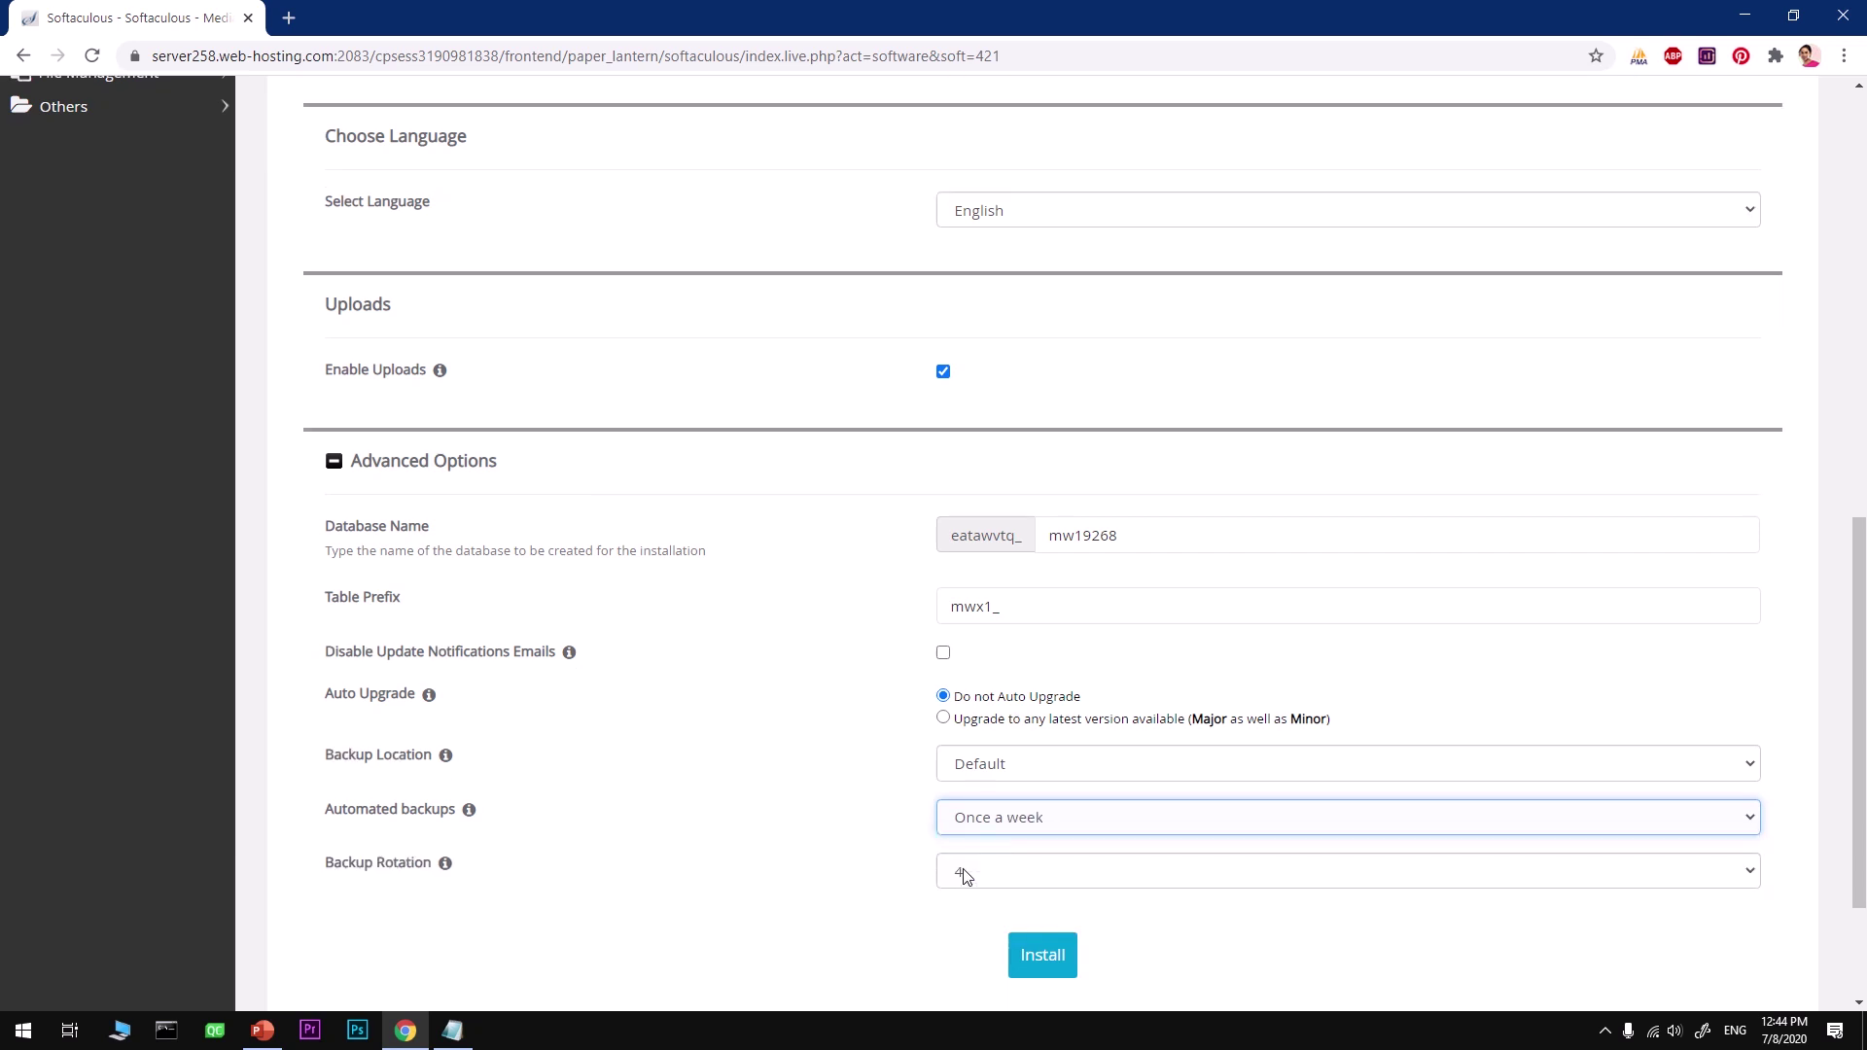
Step: Enter the owner's e-mail address in the Email installation details to field
left_click(1101, 824)
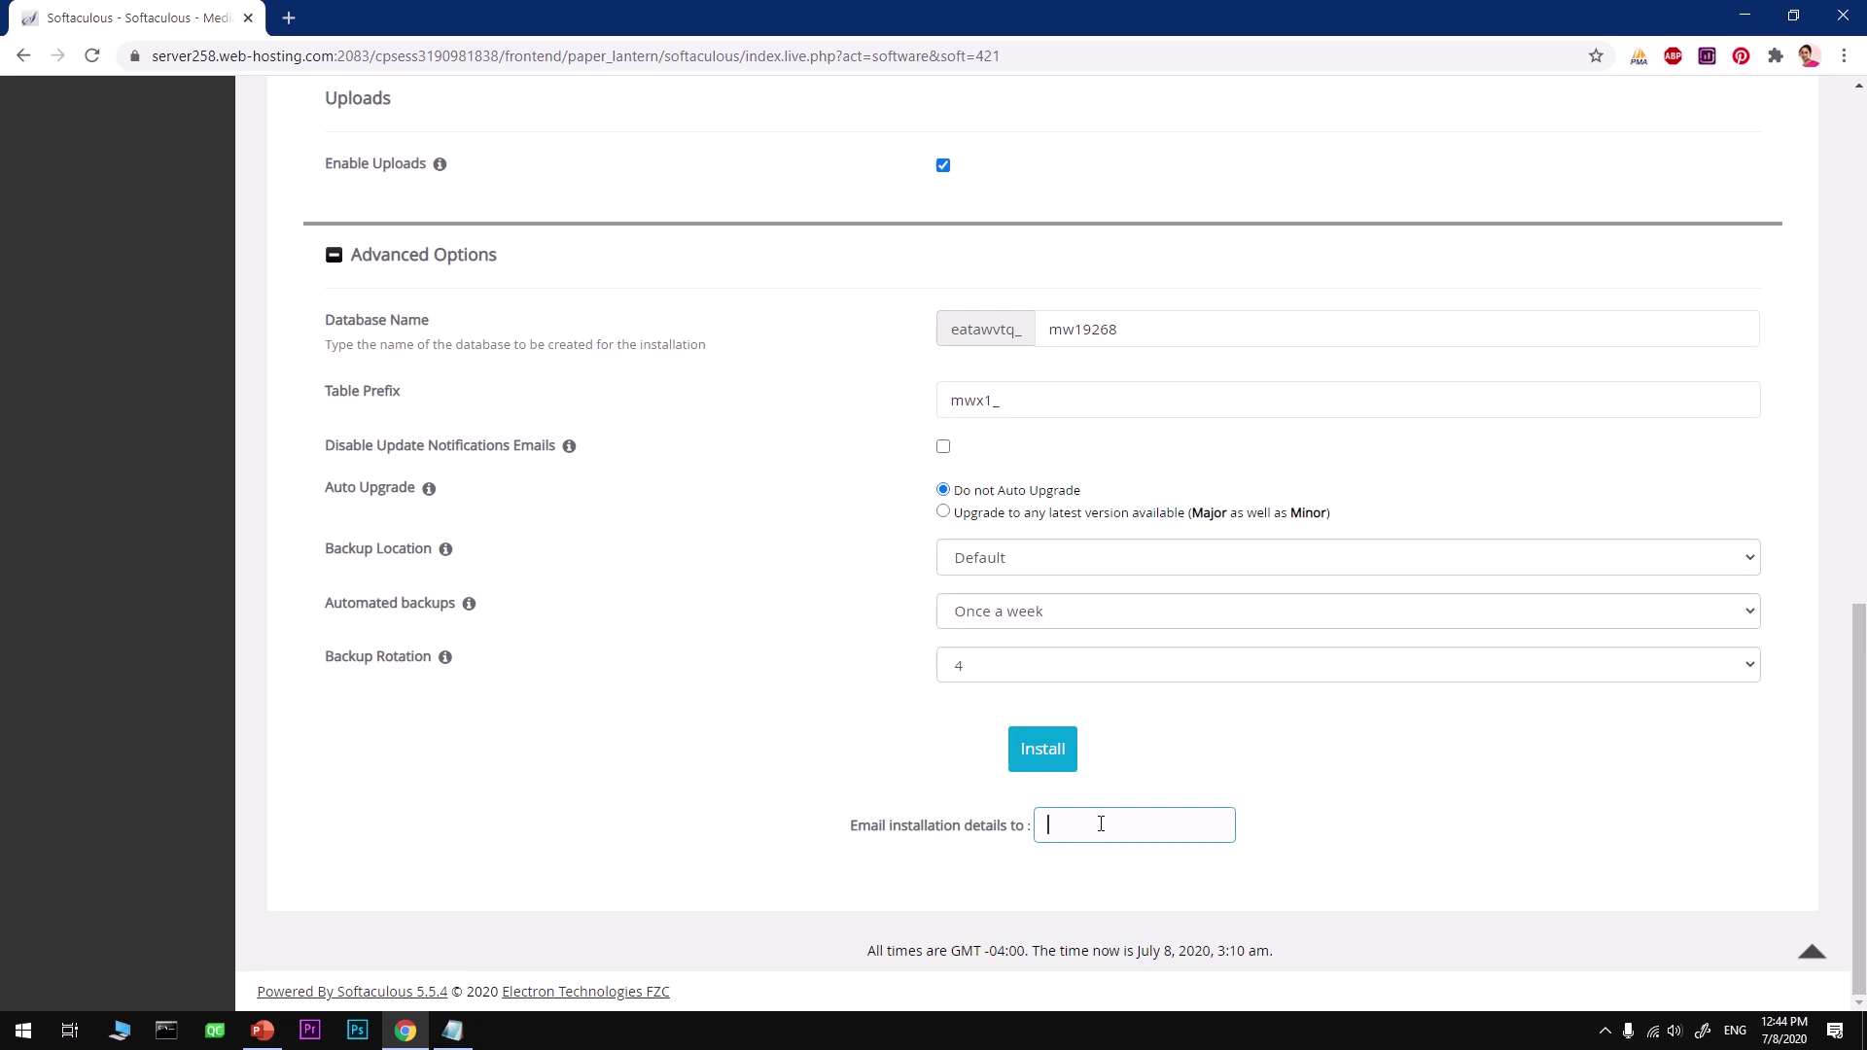
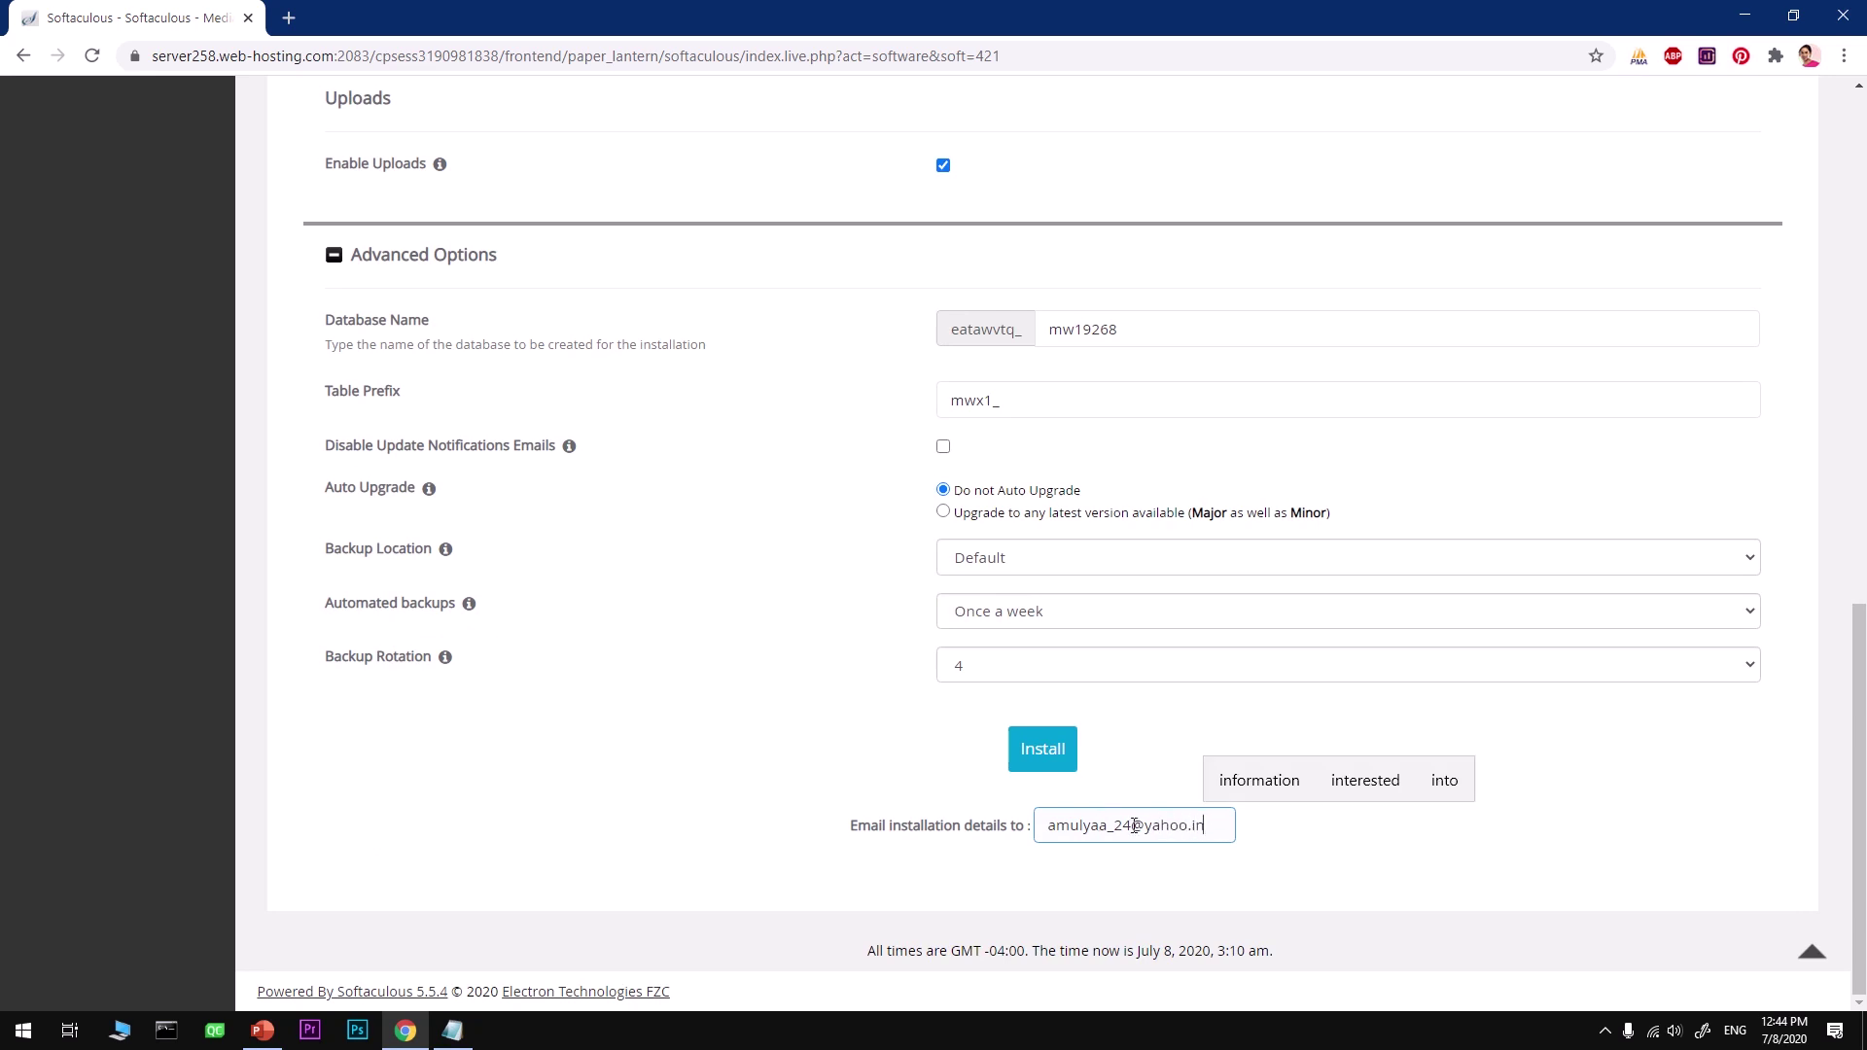
left_click(1296, 861)
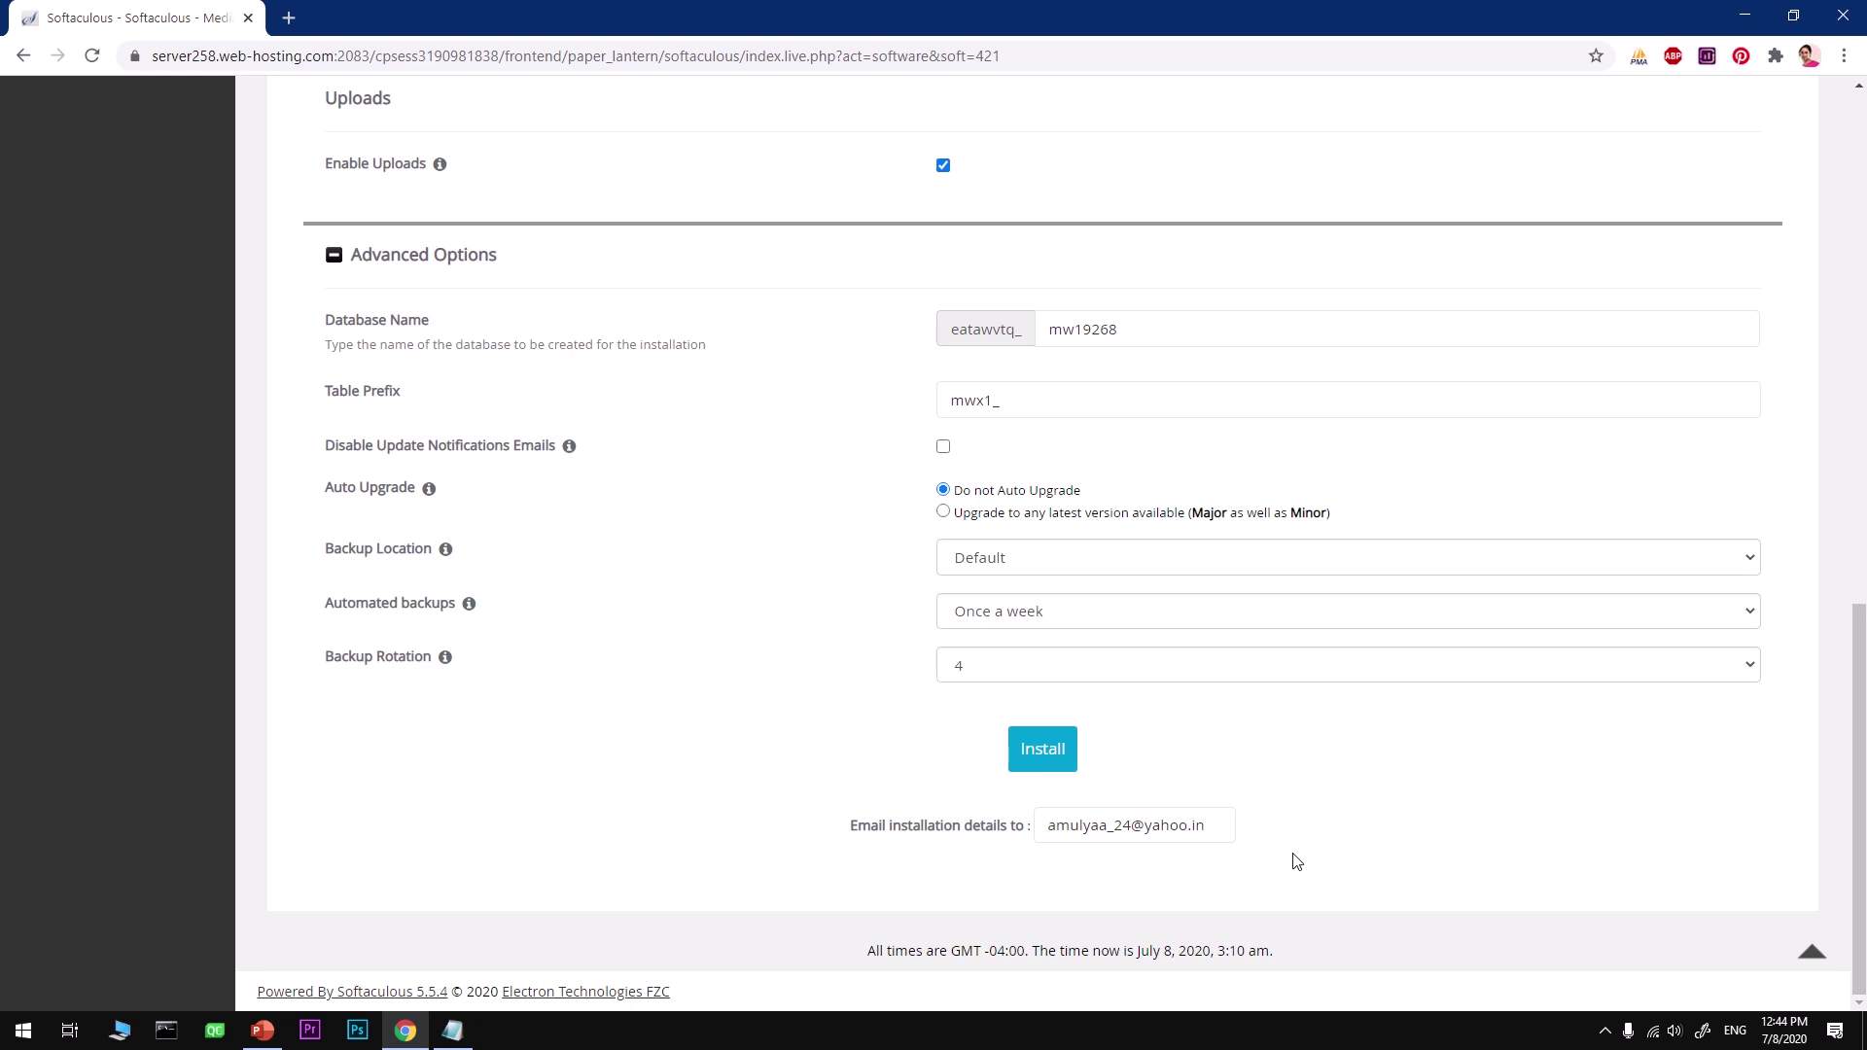
Step: Review the whole install form from top to bottom, including admin and advanced settings
key("Home")
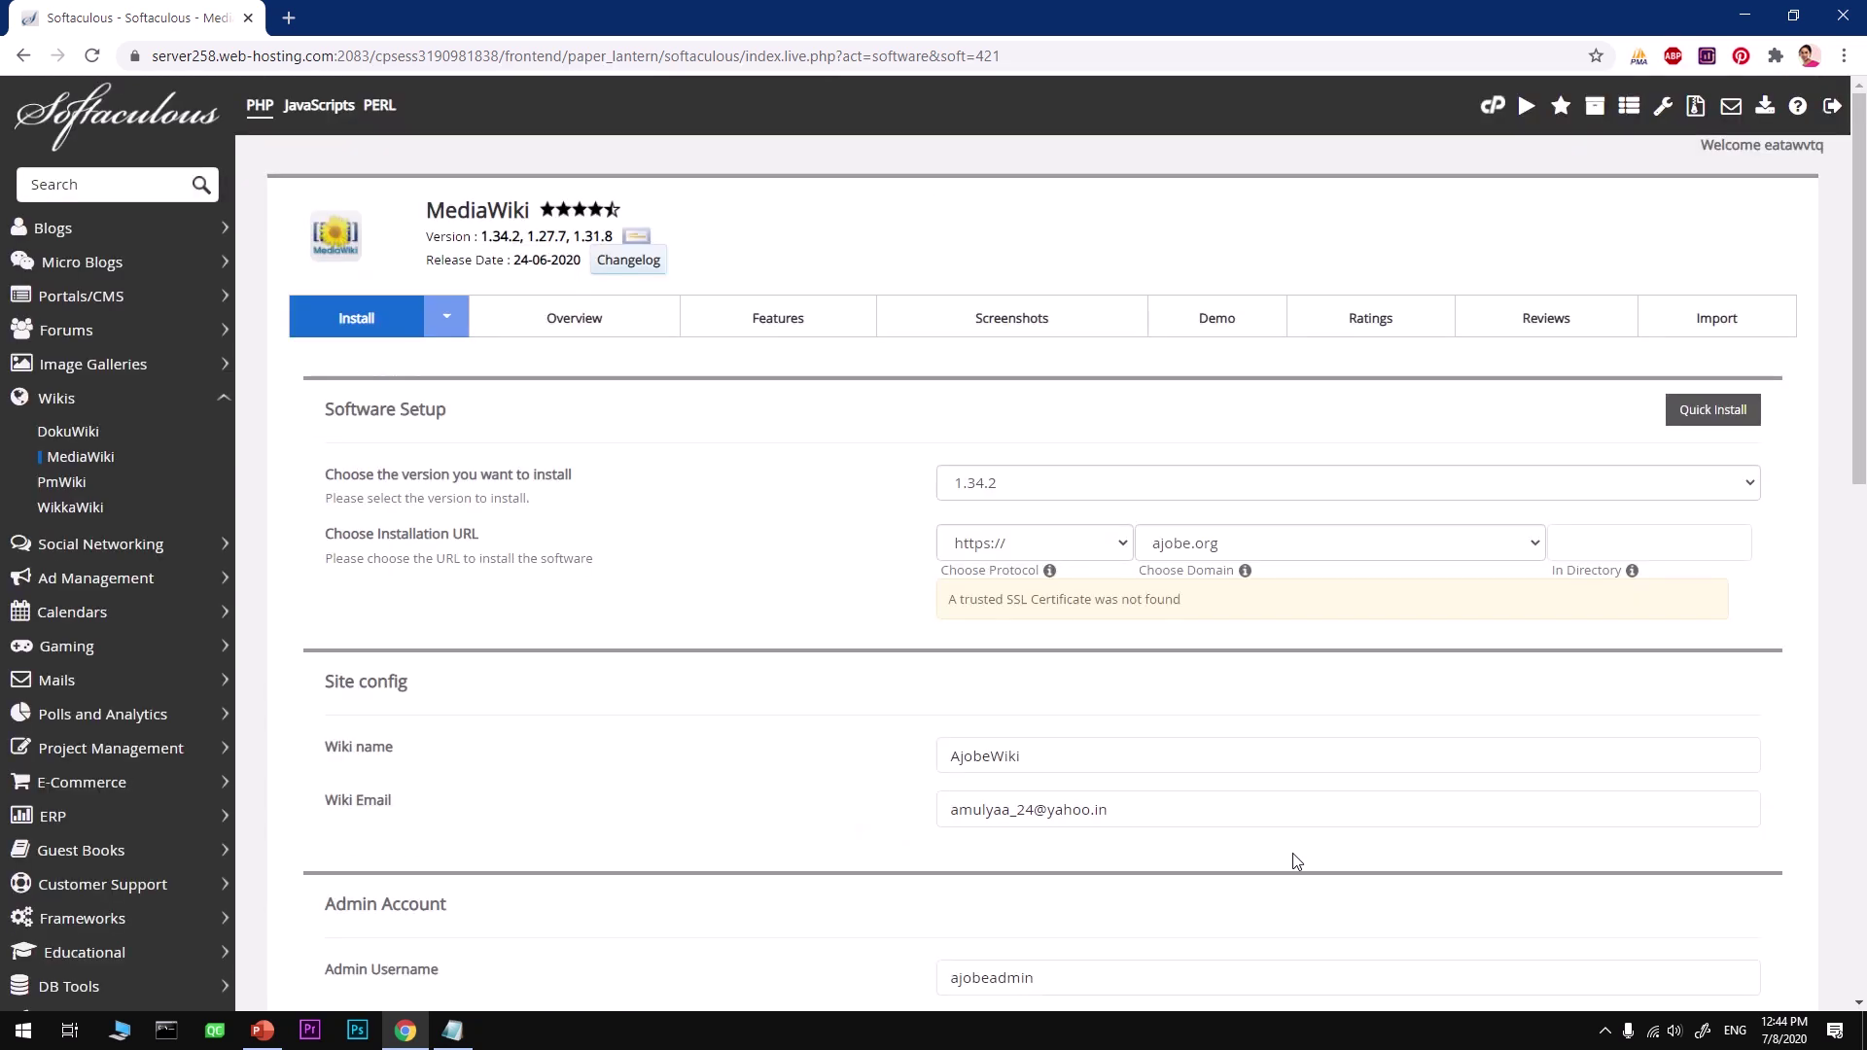
key("End")
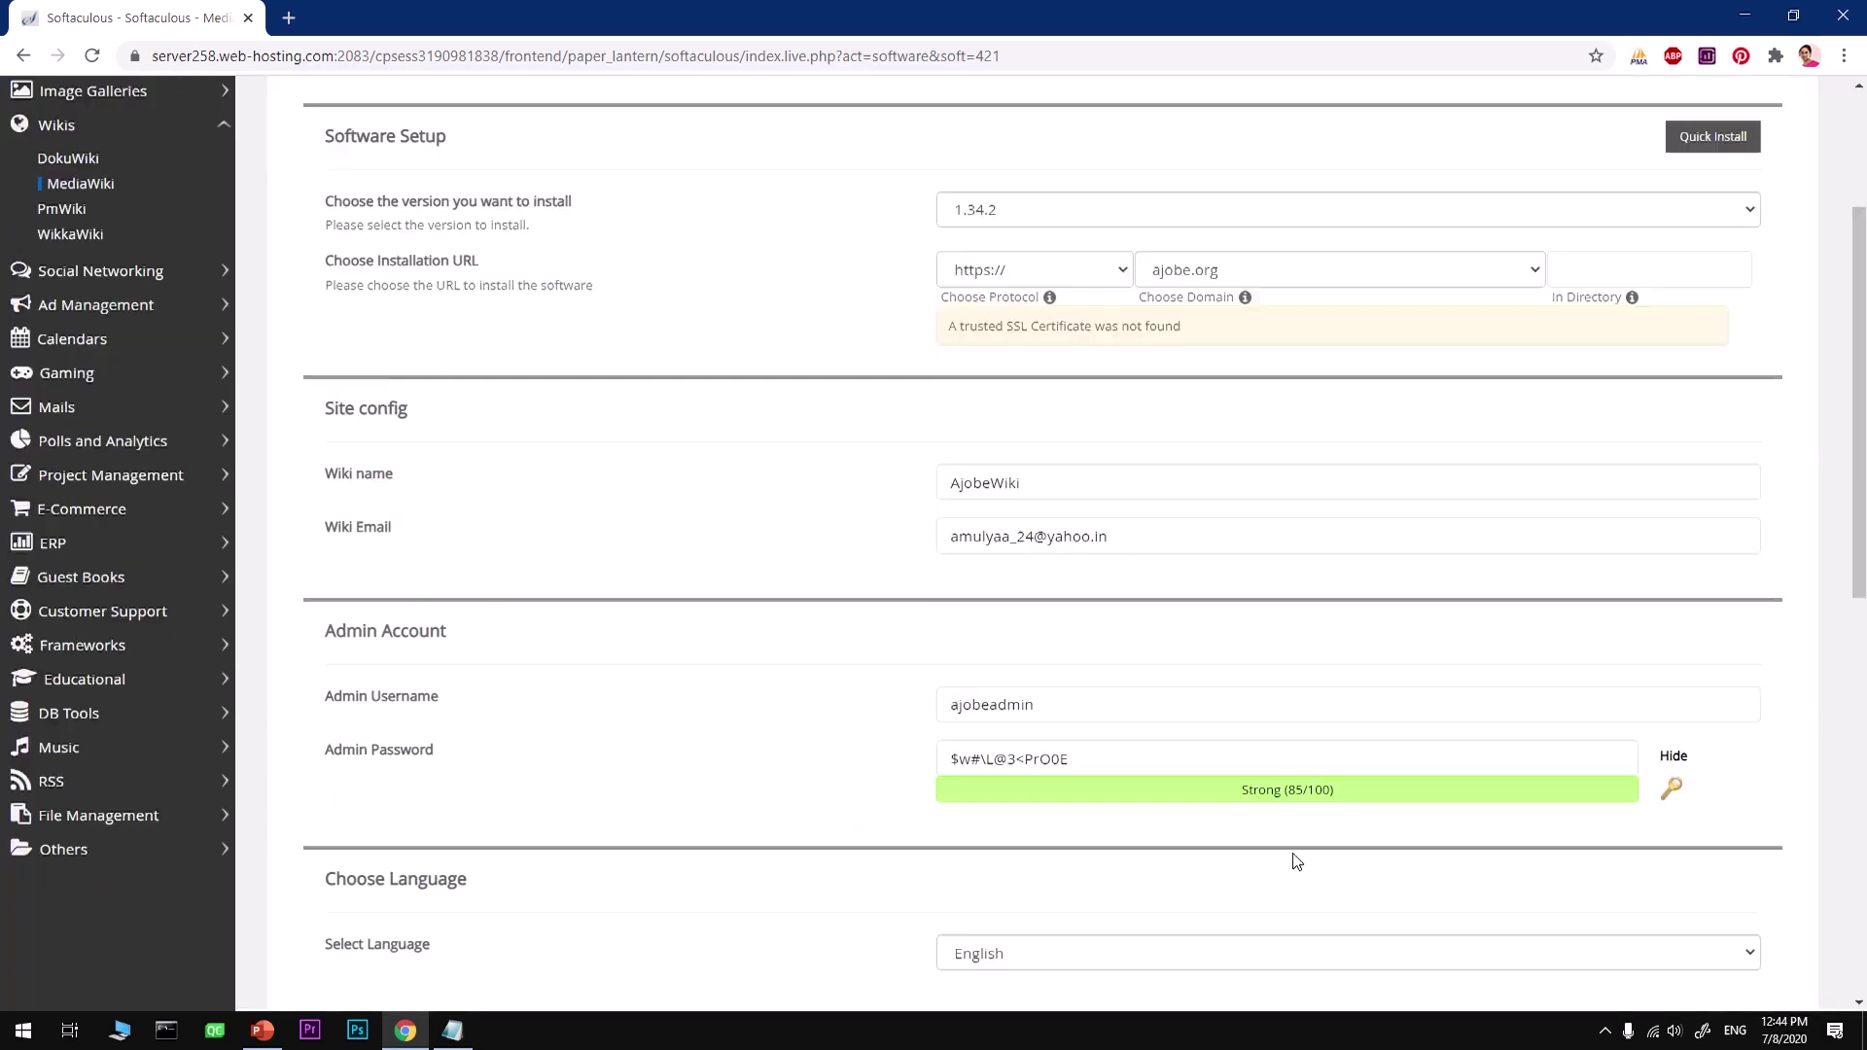
key("Home")
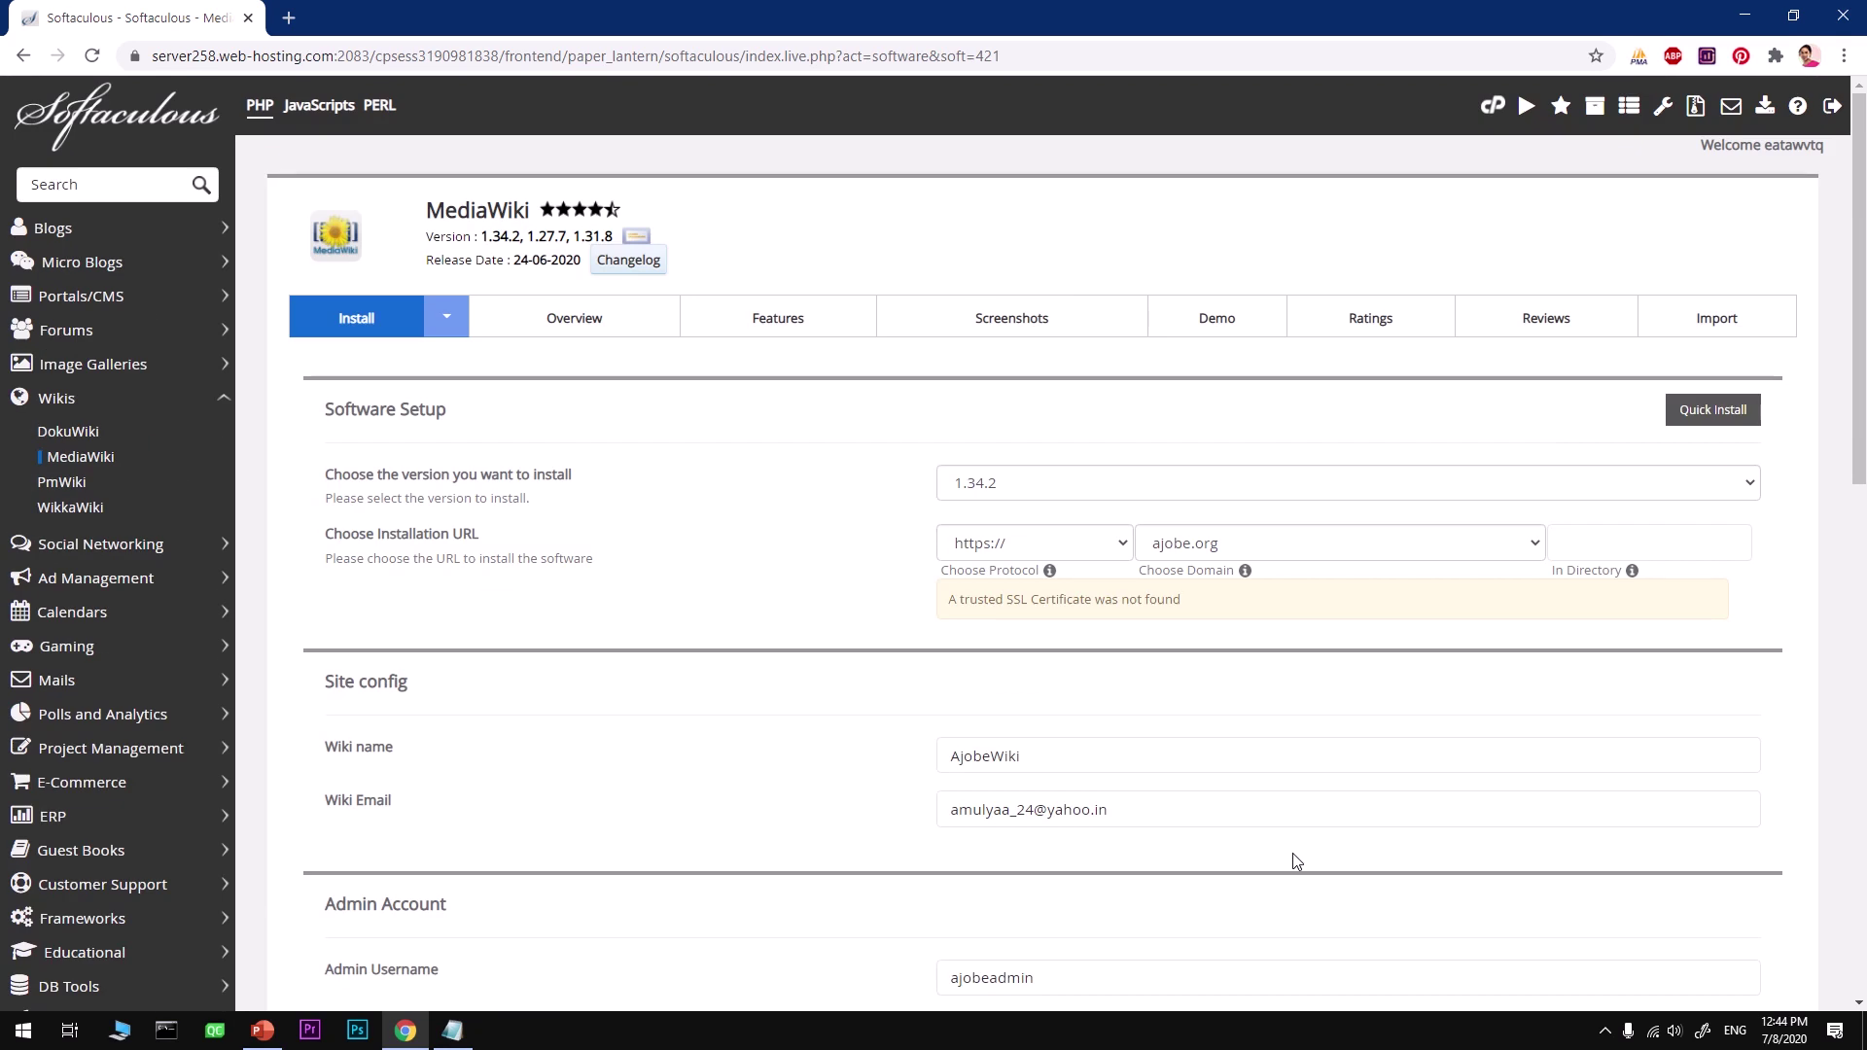
key("Page_Down")
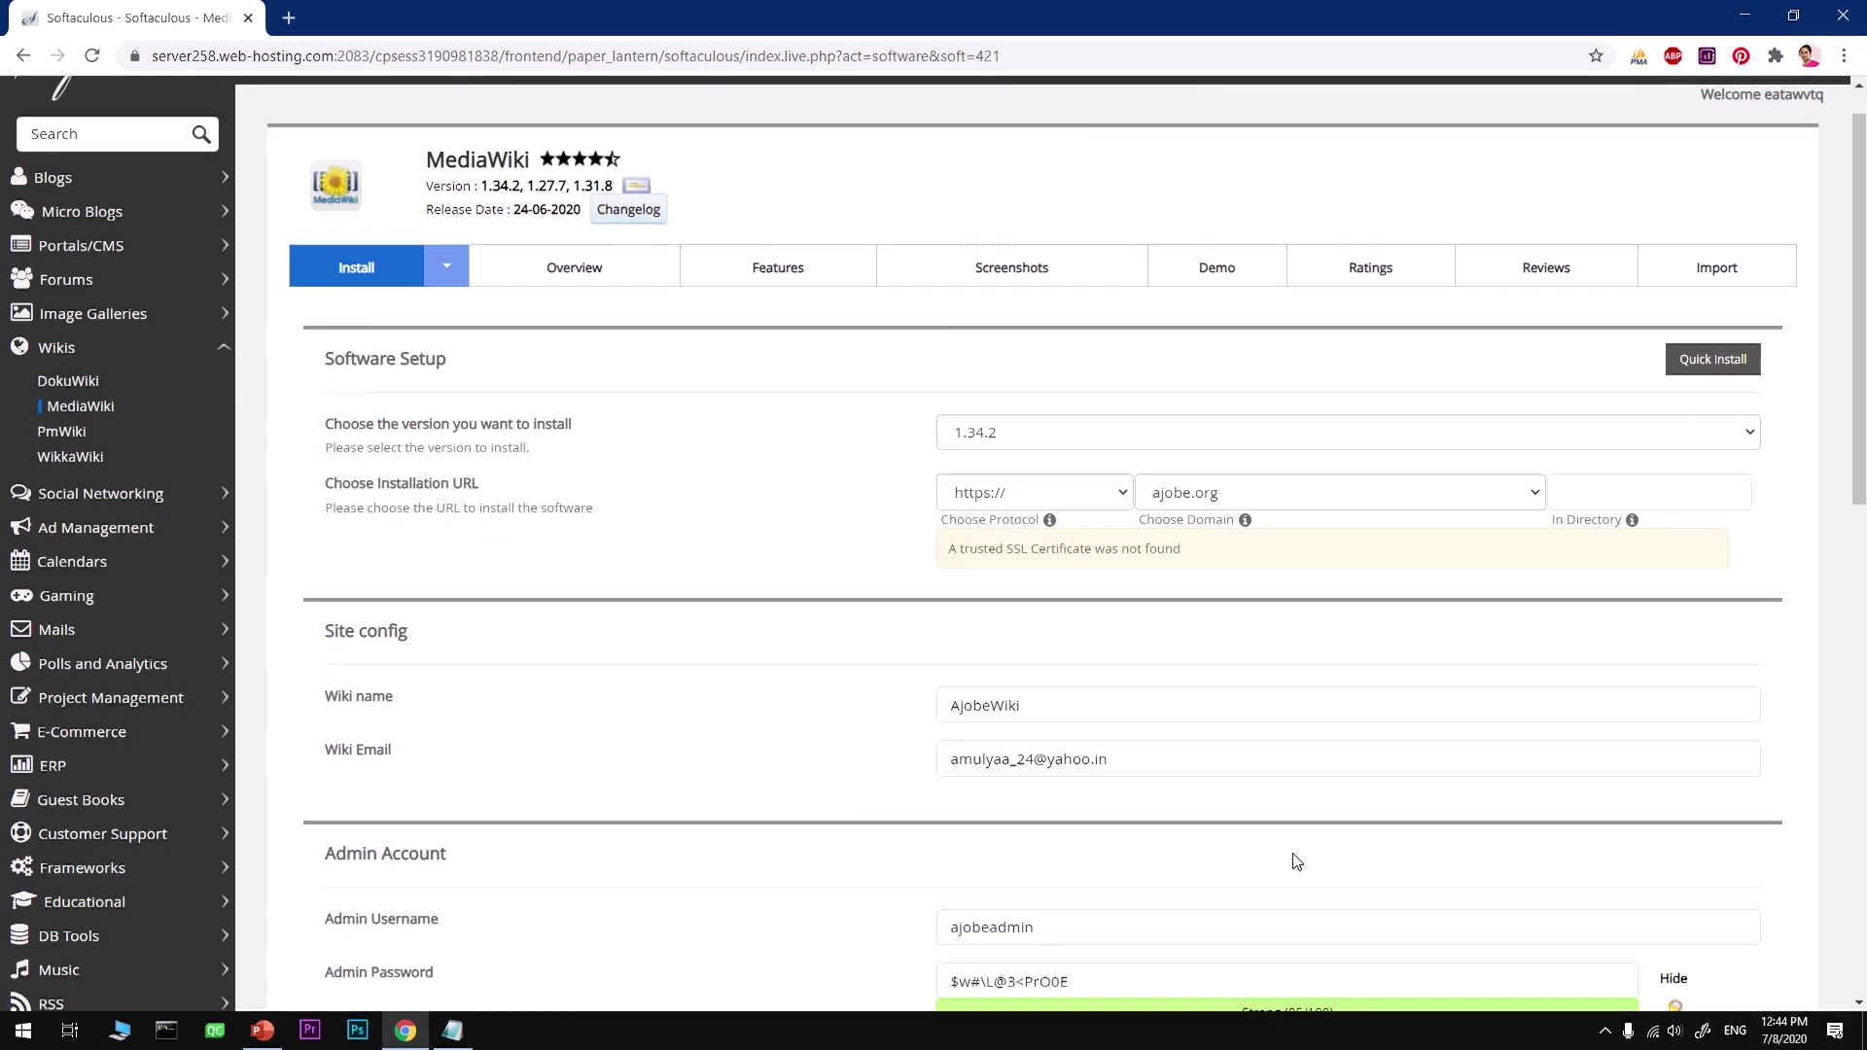
key("Page_Down")
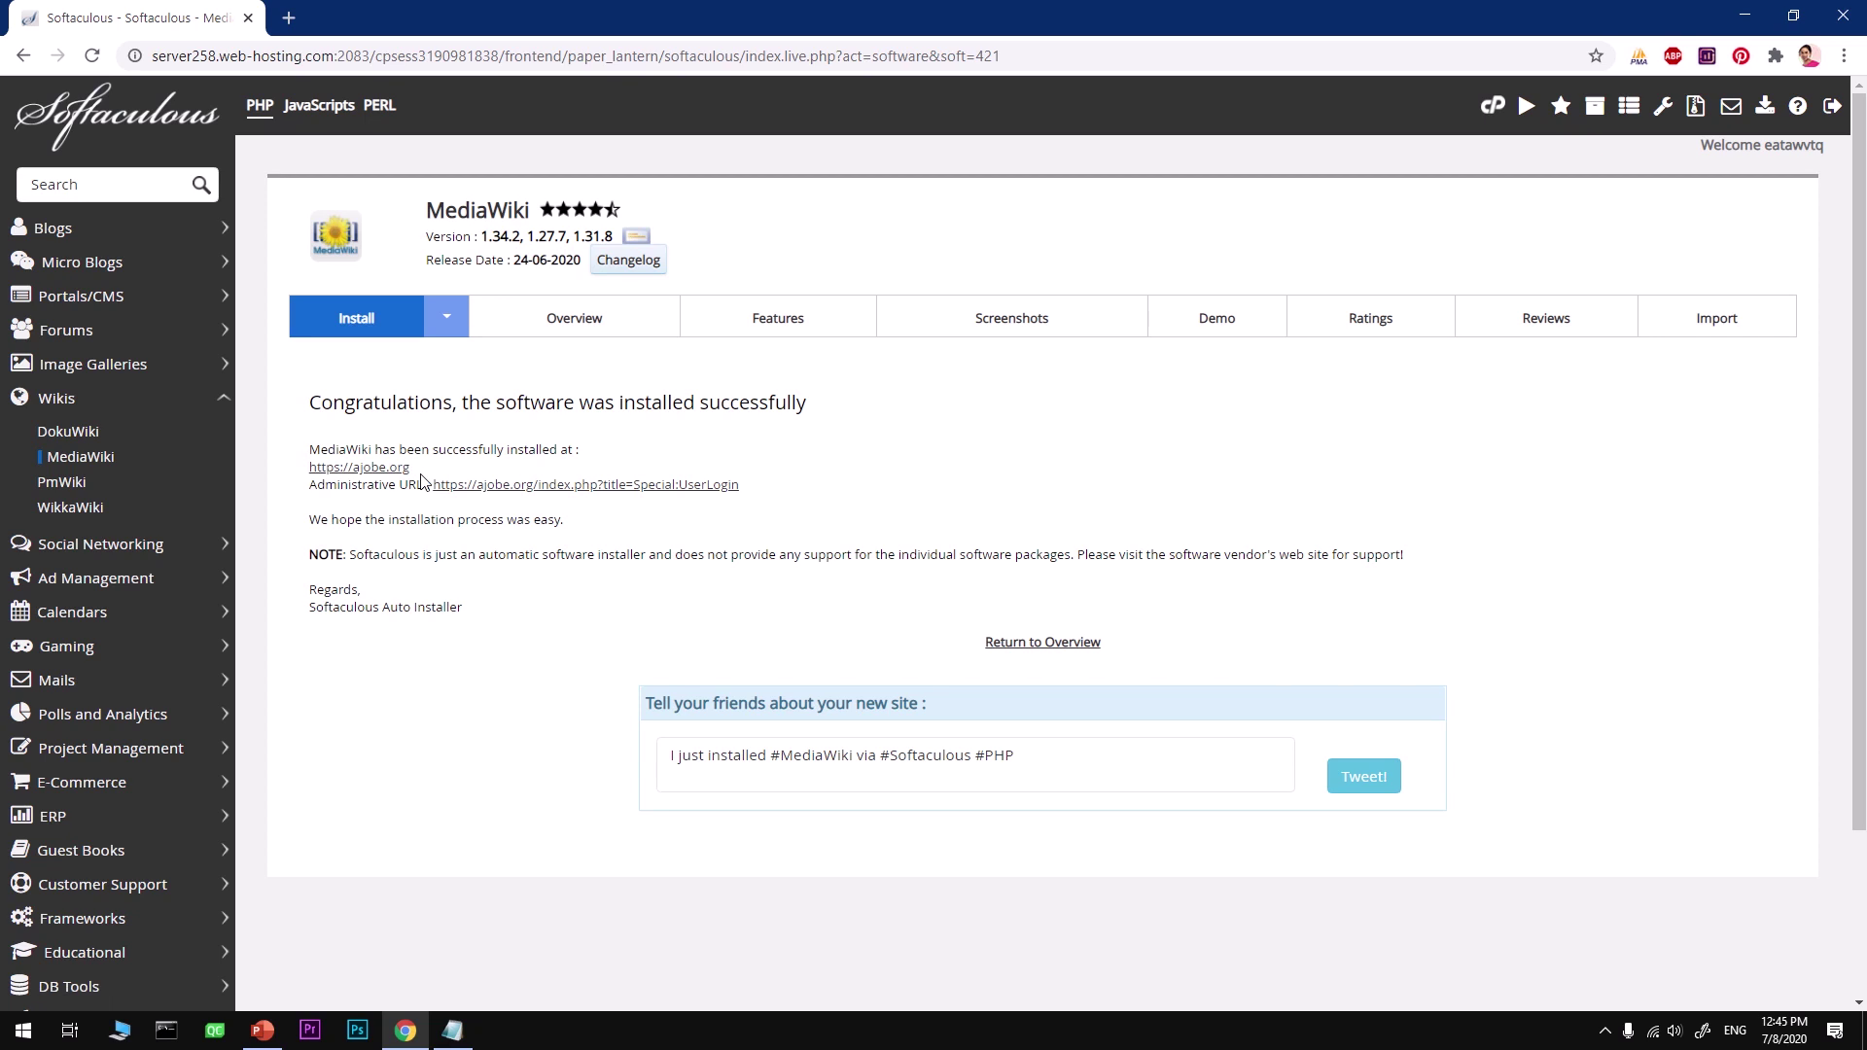
left_click_drag(413, 468, 305, 478)
Step: Cut the ajobe.org address from the certificate-warning tab, then close that tab
right_click(322, 478)
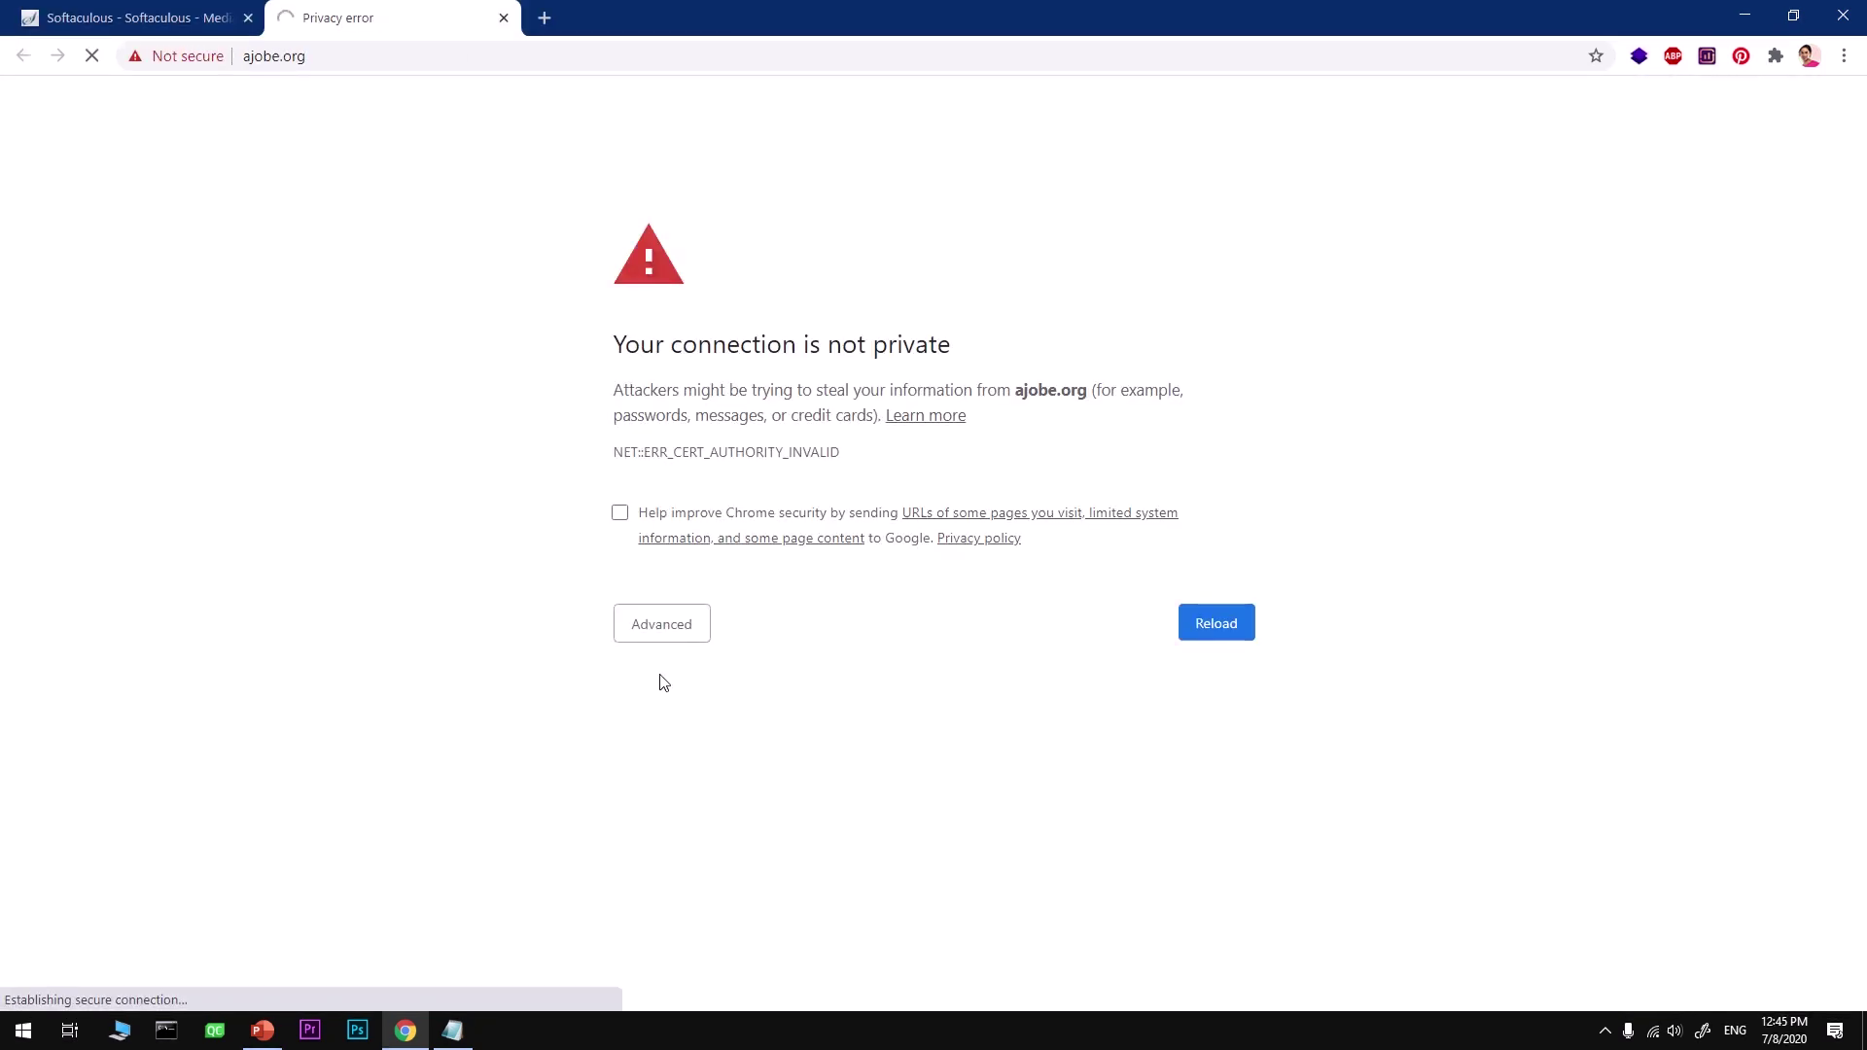
left_click(647, 626)
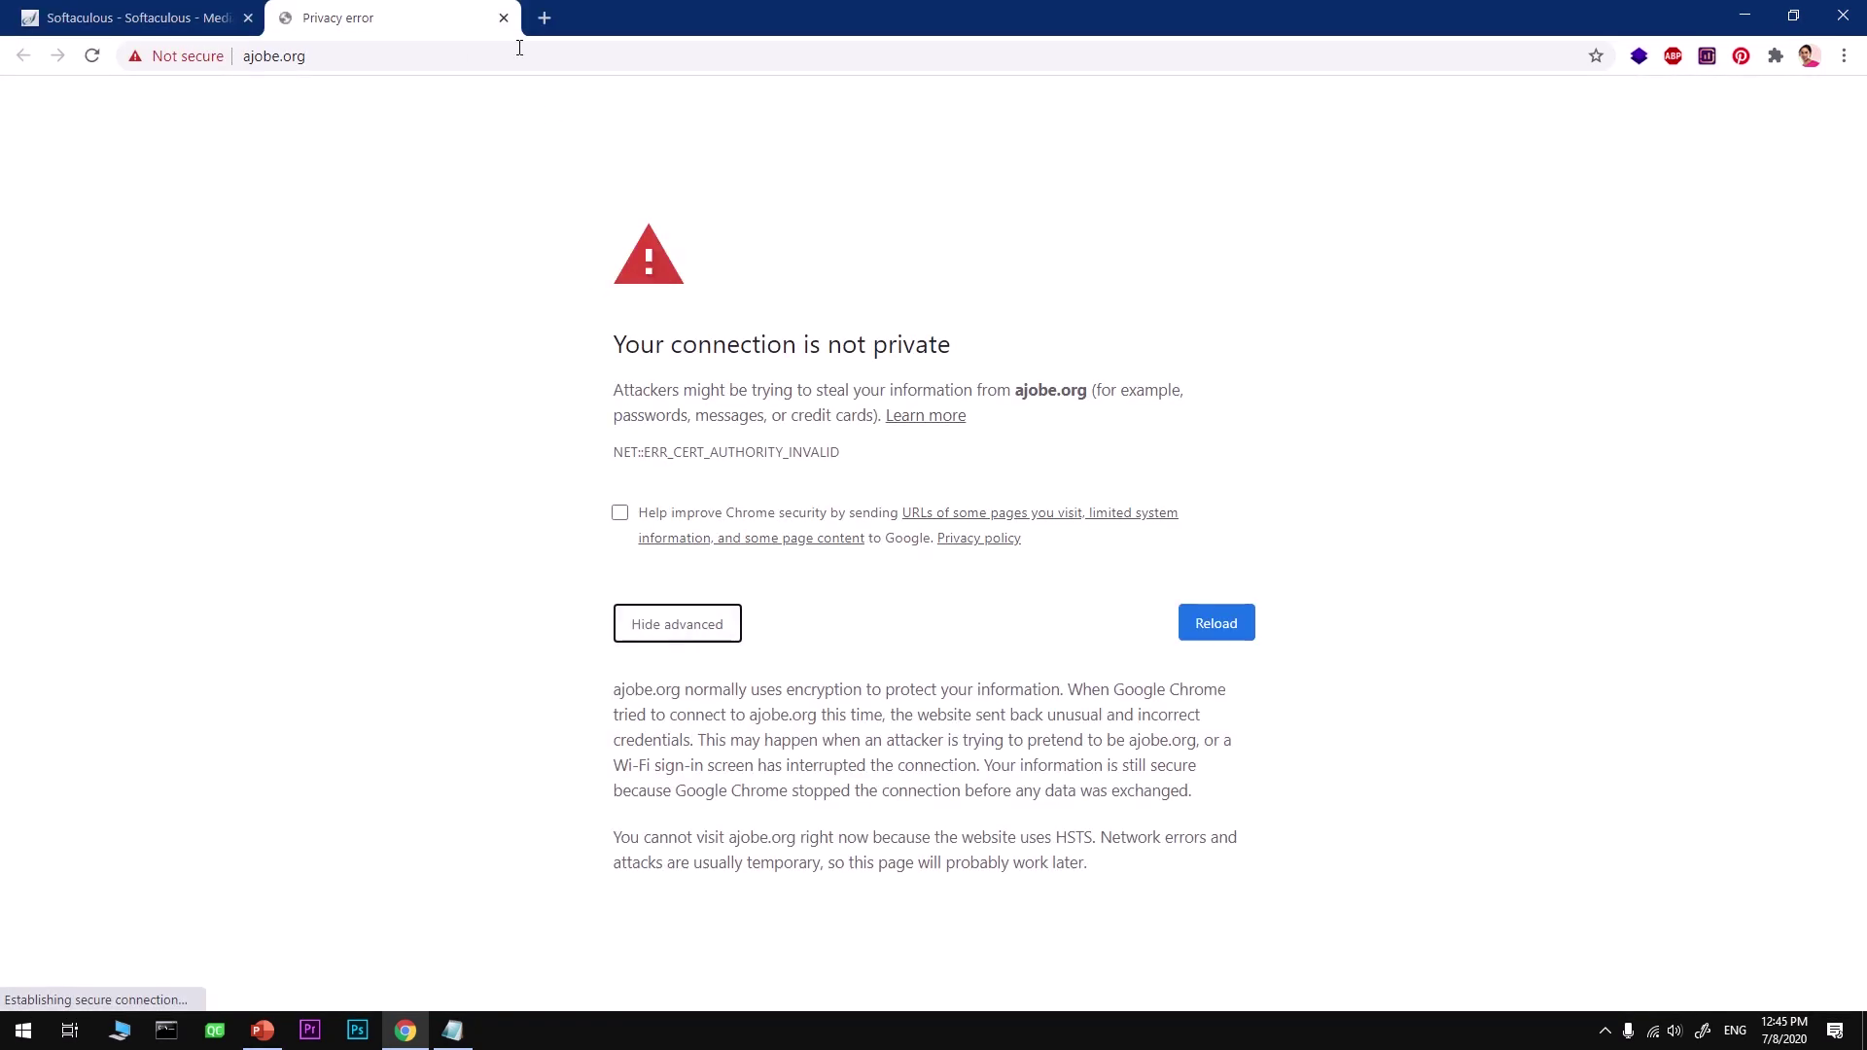
left_click(317, 60)
right_click(289, 66)
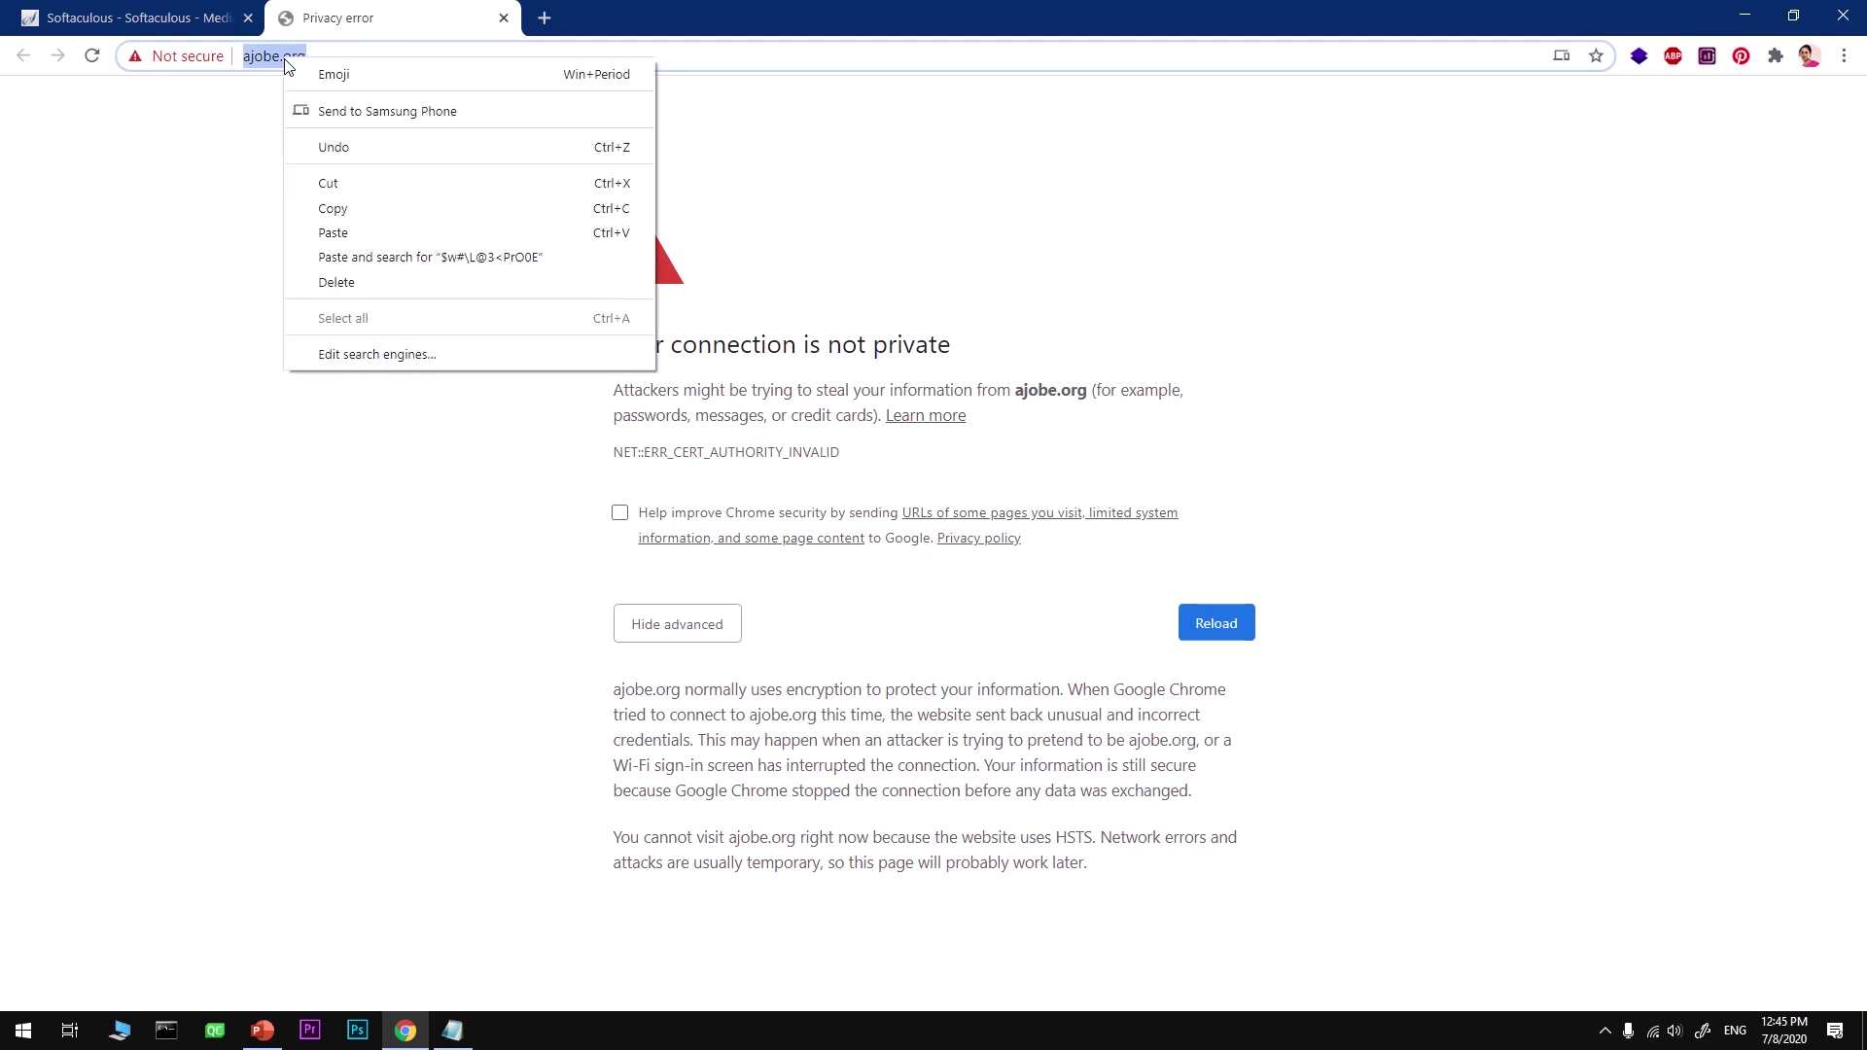
left_click(353, 184)
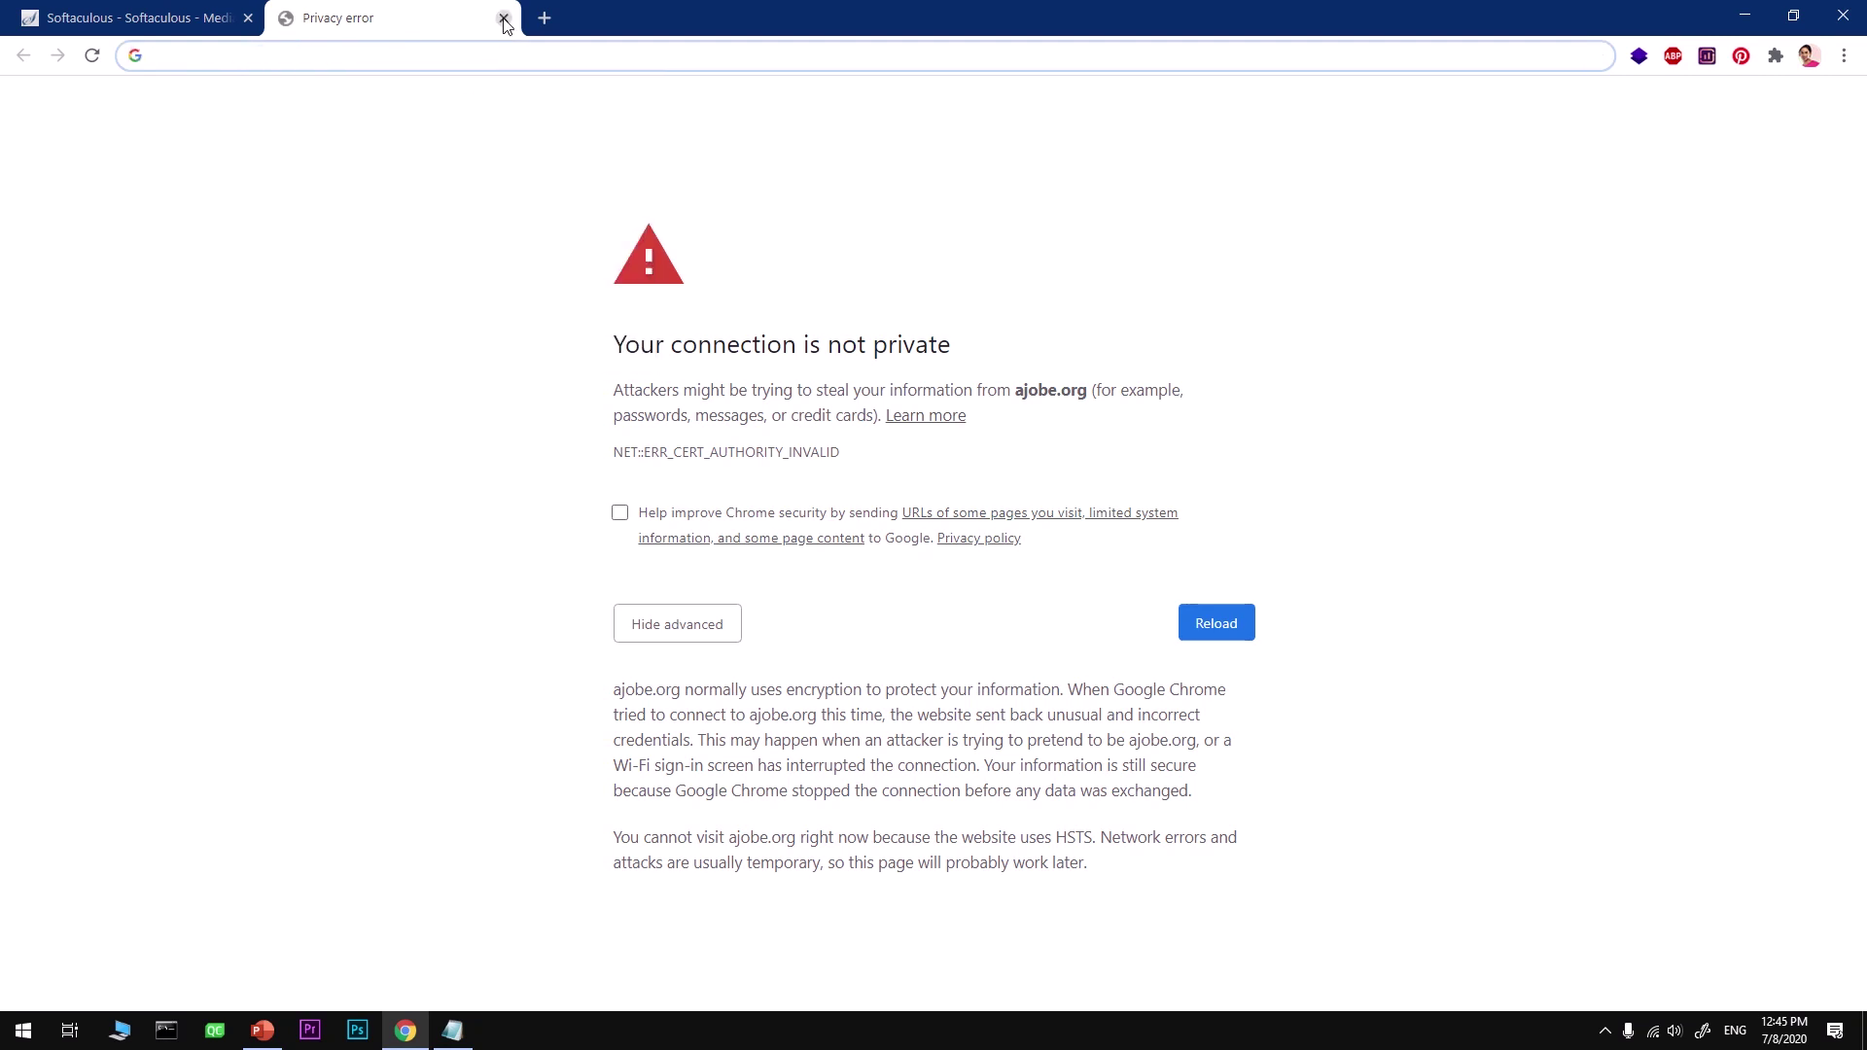
left_click(504, 17)
left_click(24, 1030)
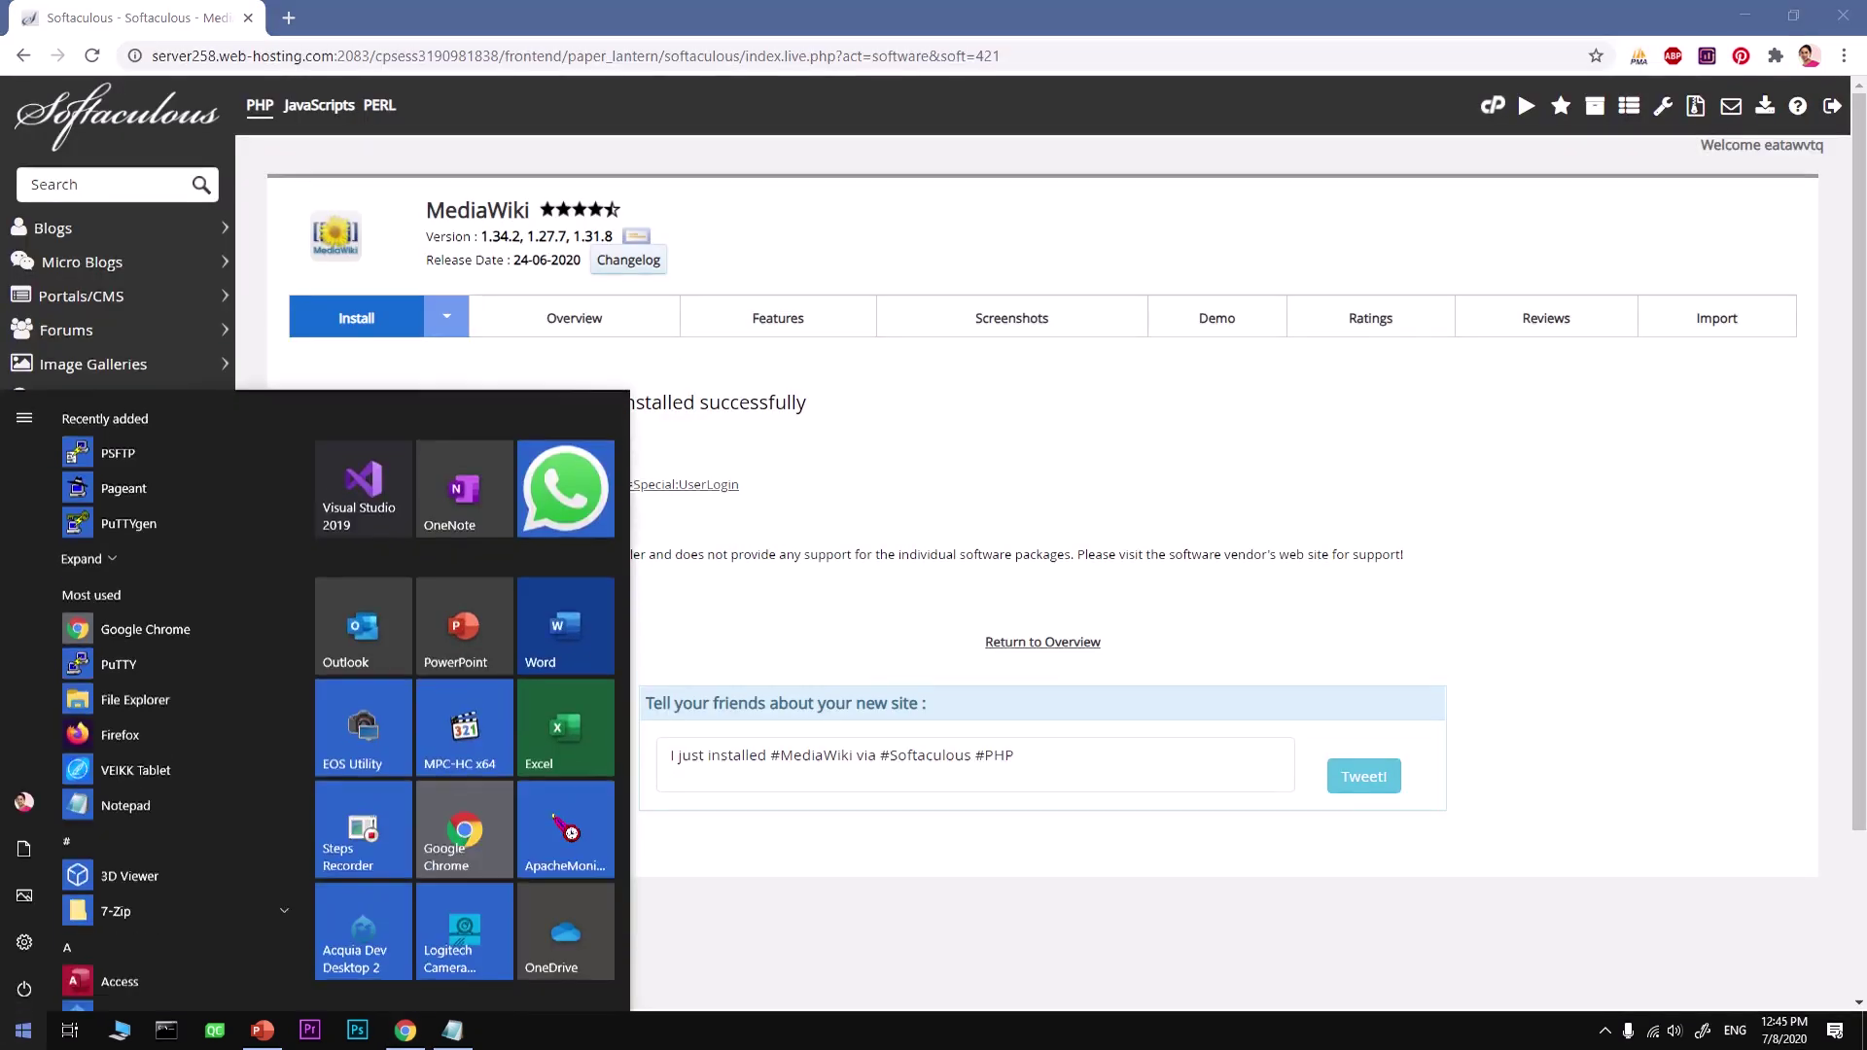
type("fire")
key("Return")
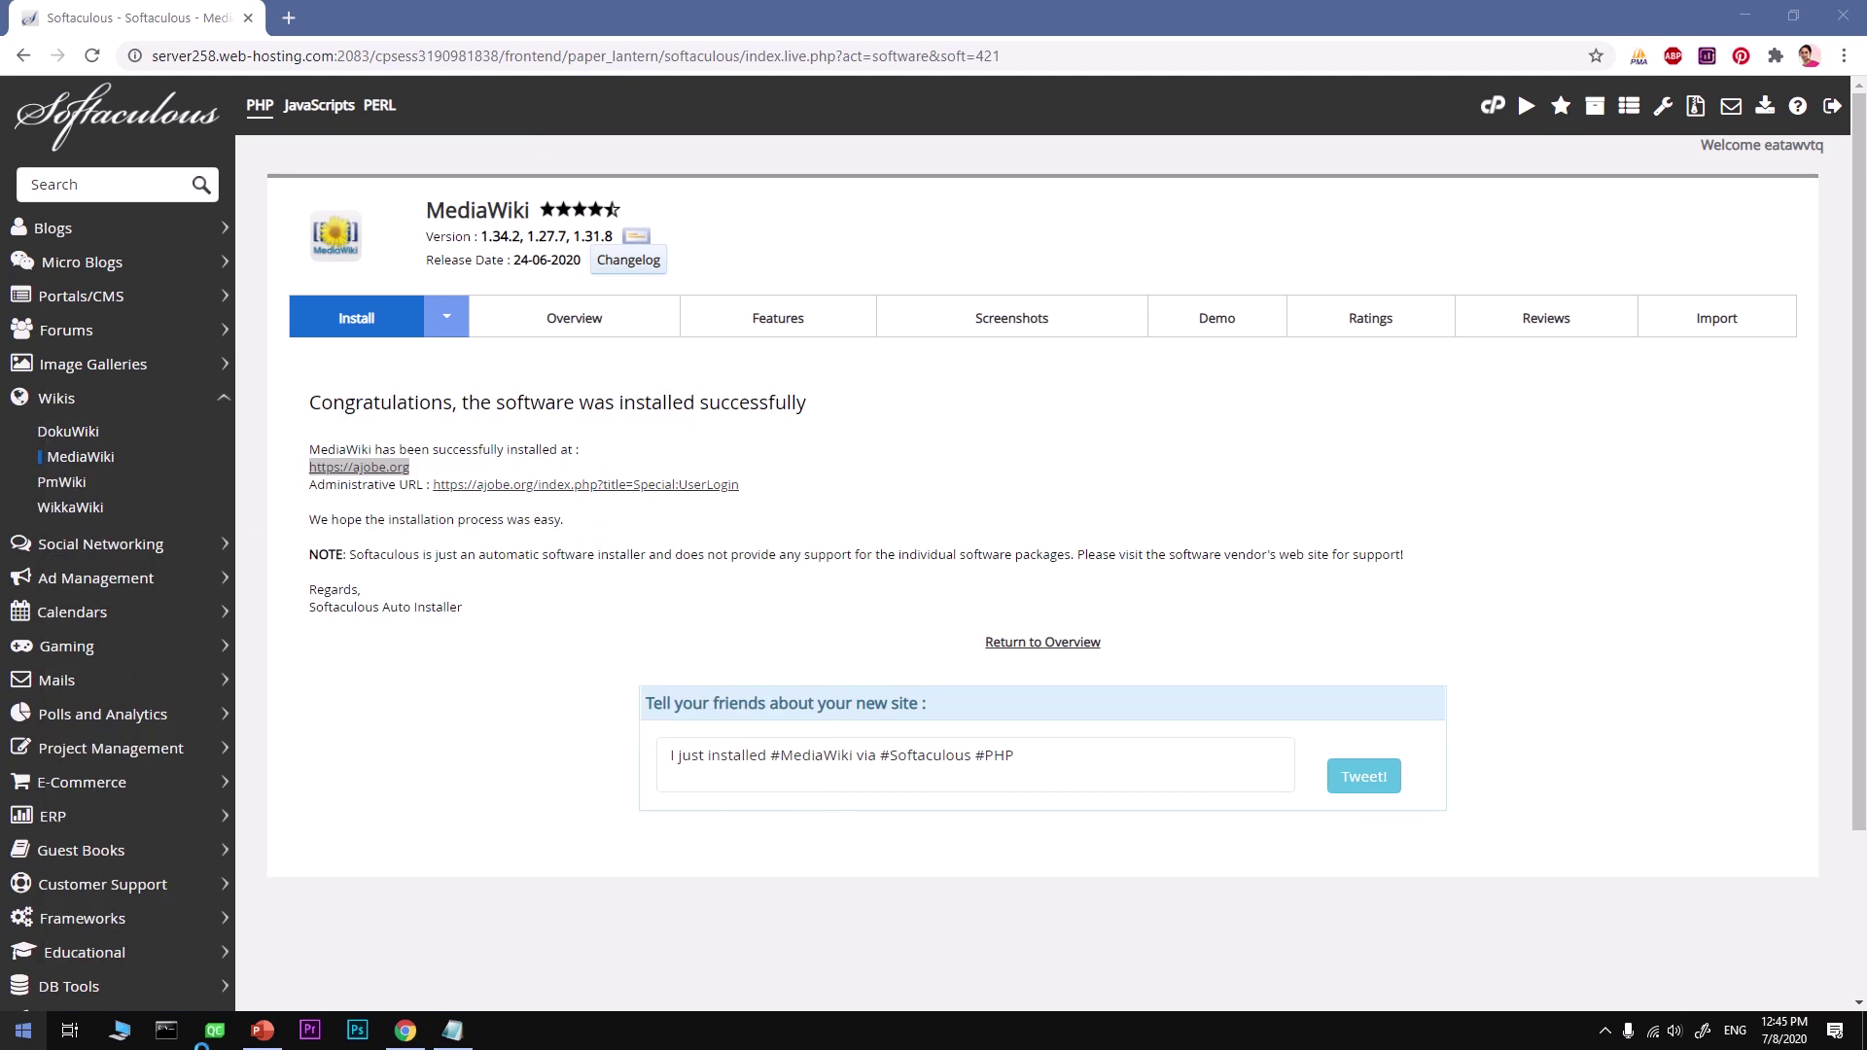
mouse_move(262, 1031)
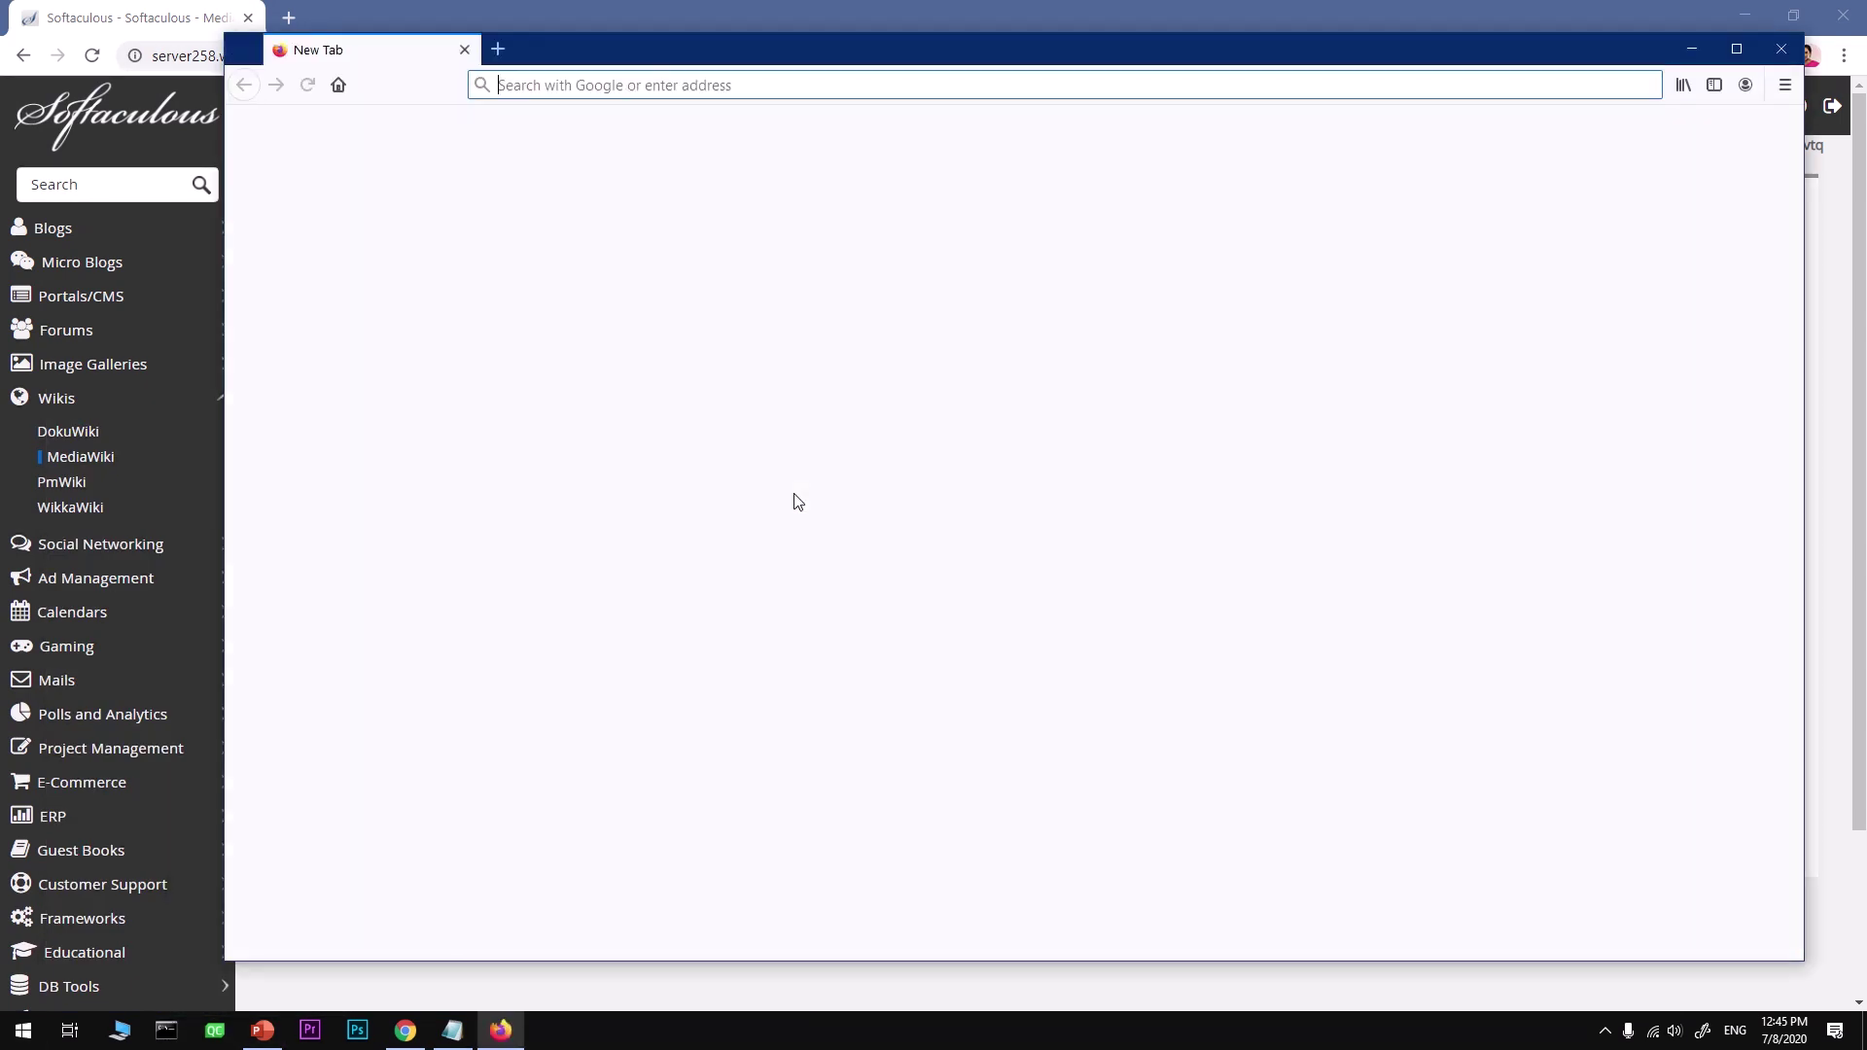
key("ctrl+v")
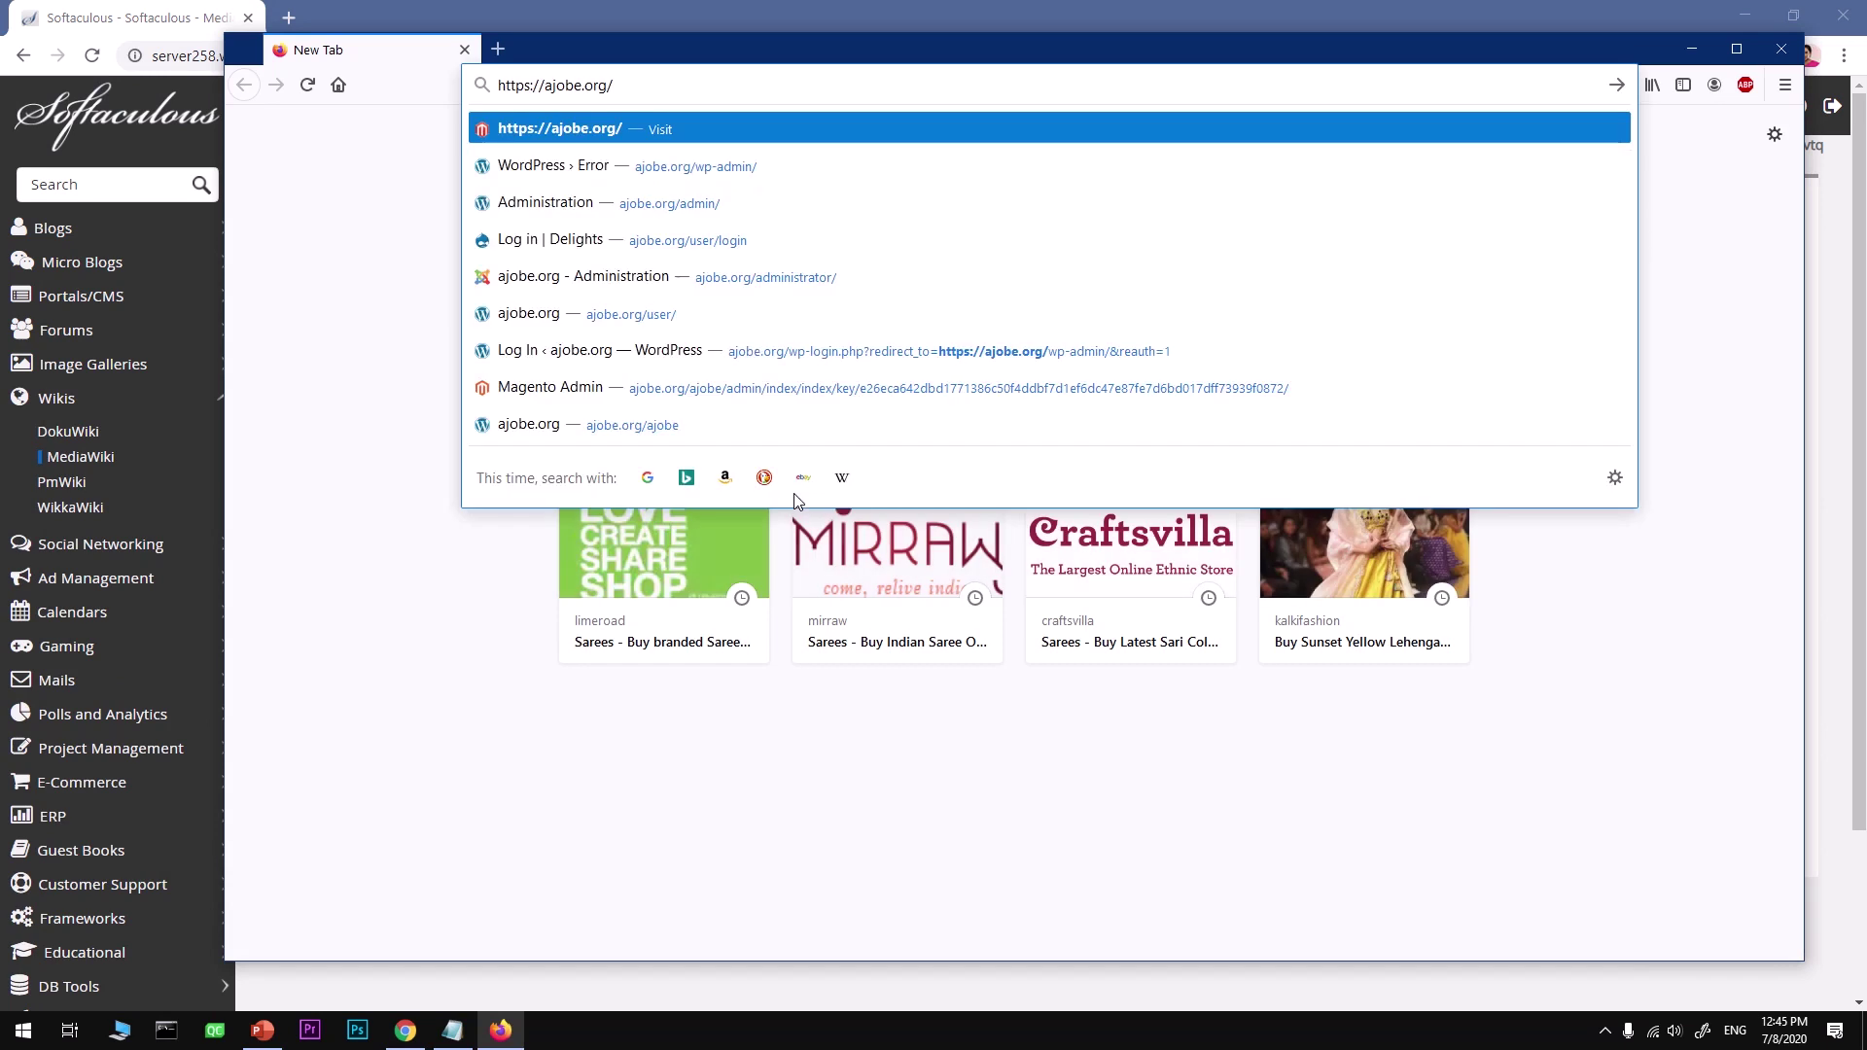
key("Return")
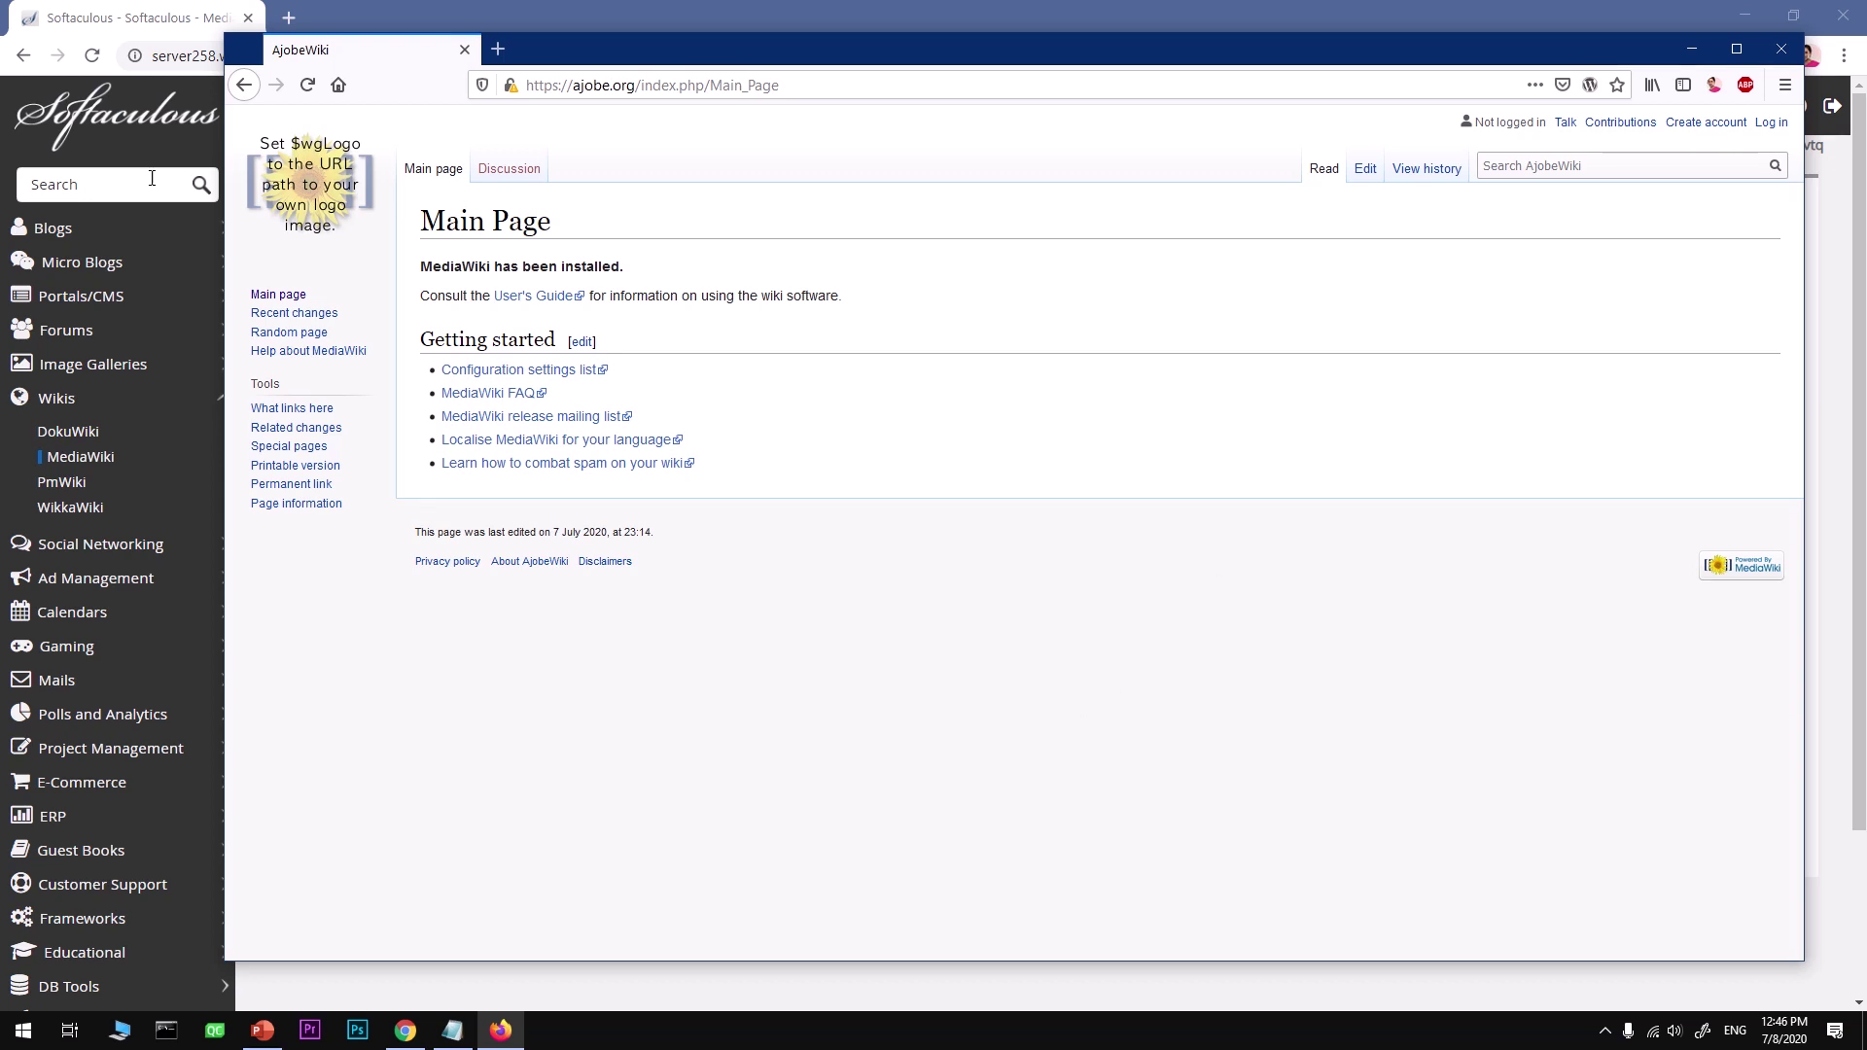
Step: Copy the Special:UserLogin administrative URL from Softaculous and load it in a new Firefox tab
left_click(117, 22)
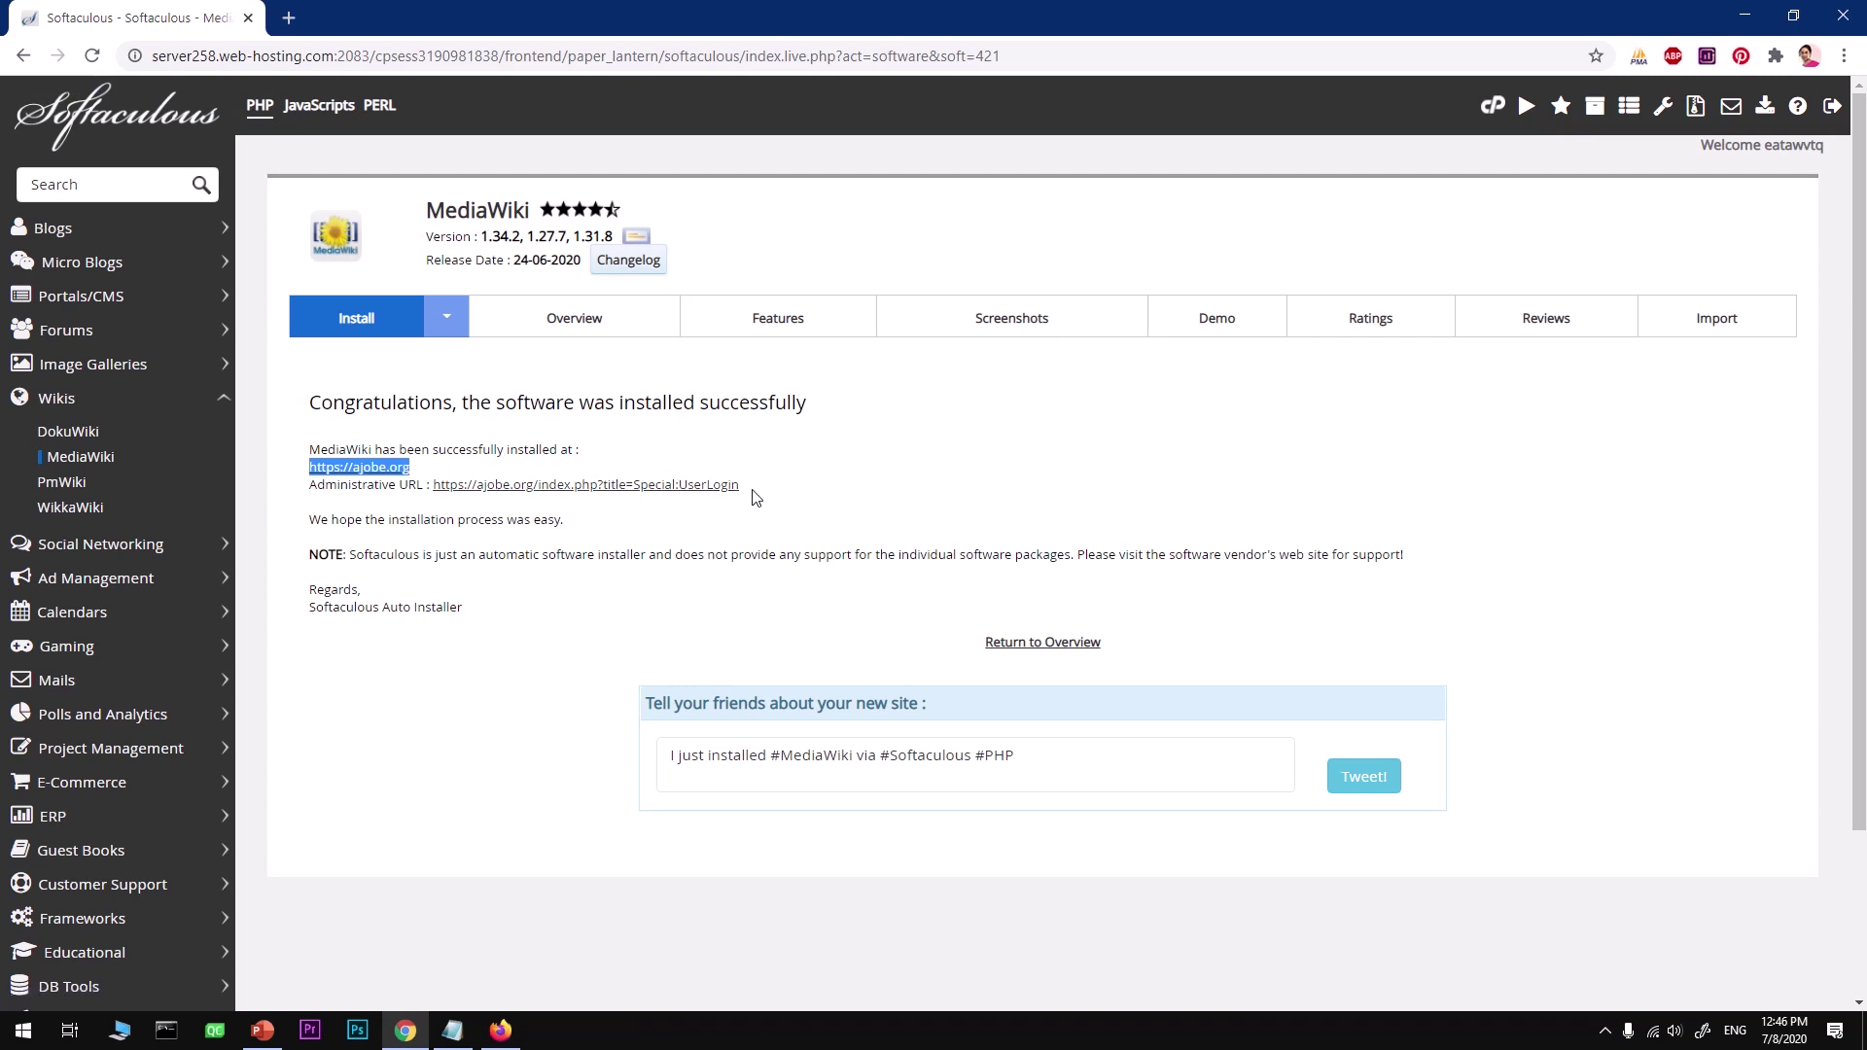
left_click_drag(742, 485, 441, 486)
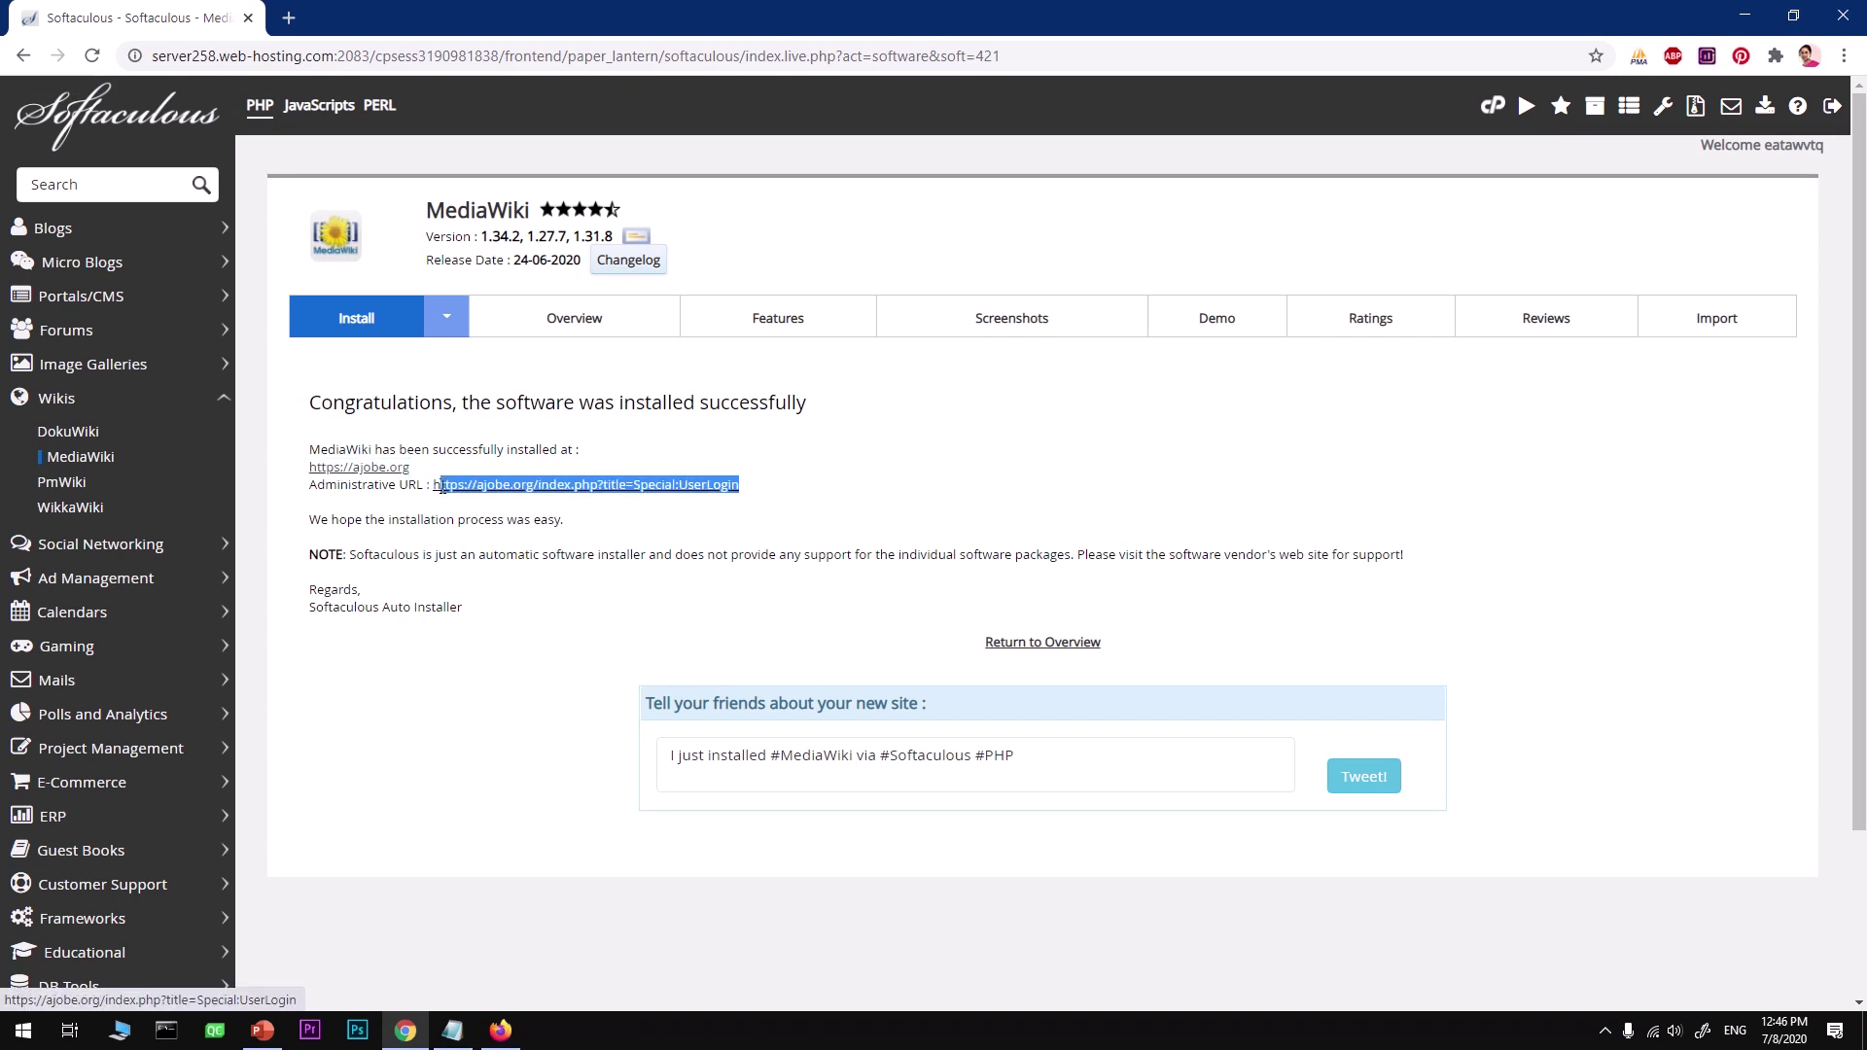
right_click(442, 485)
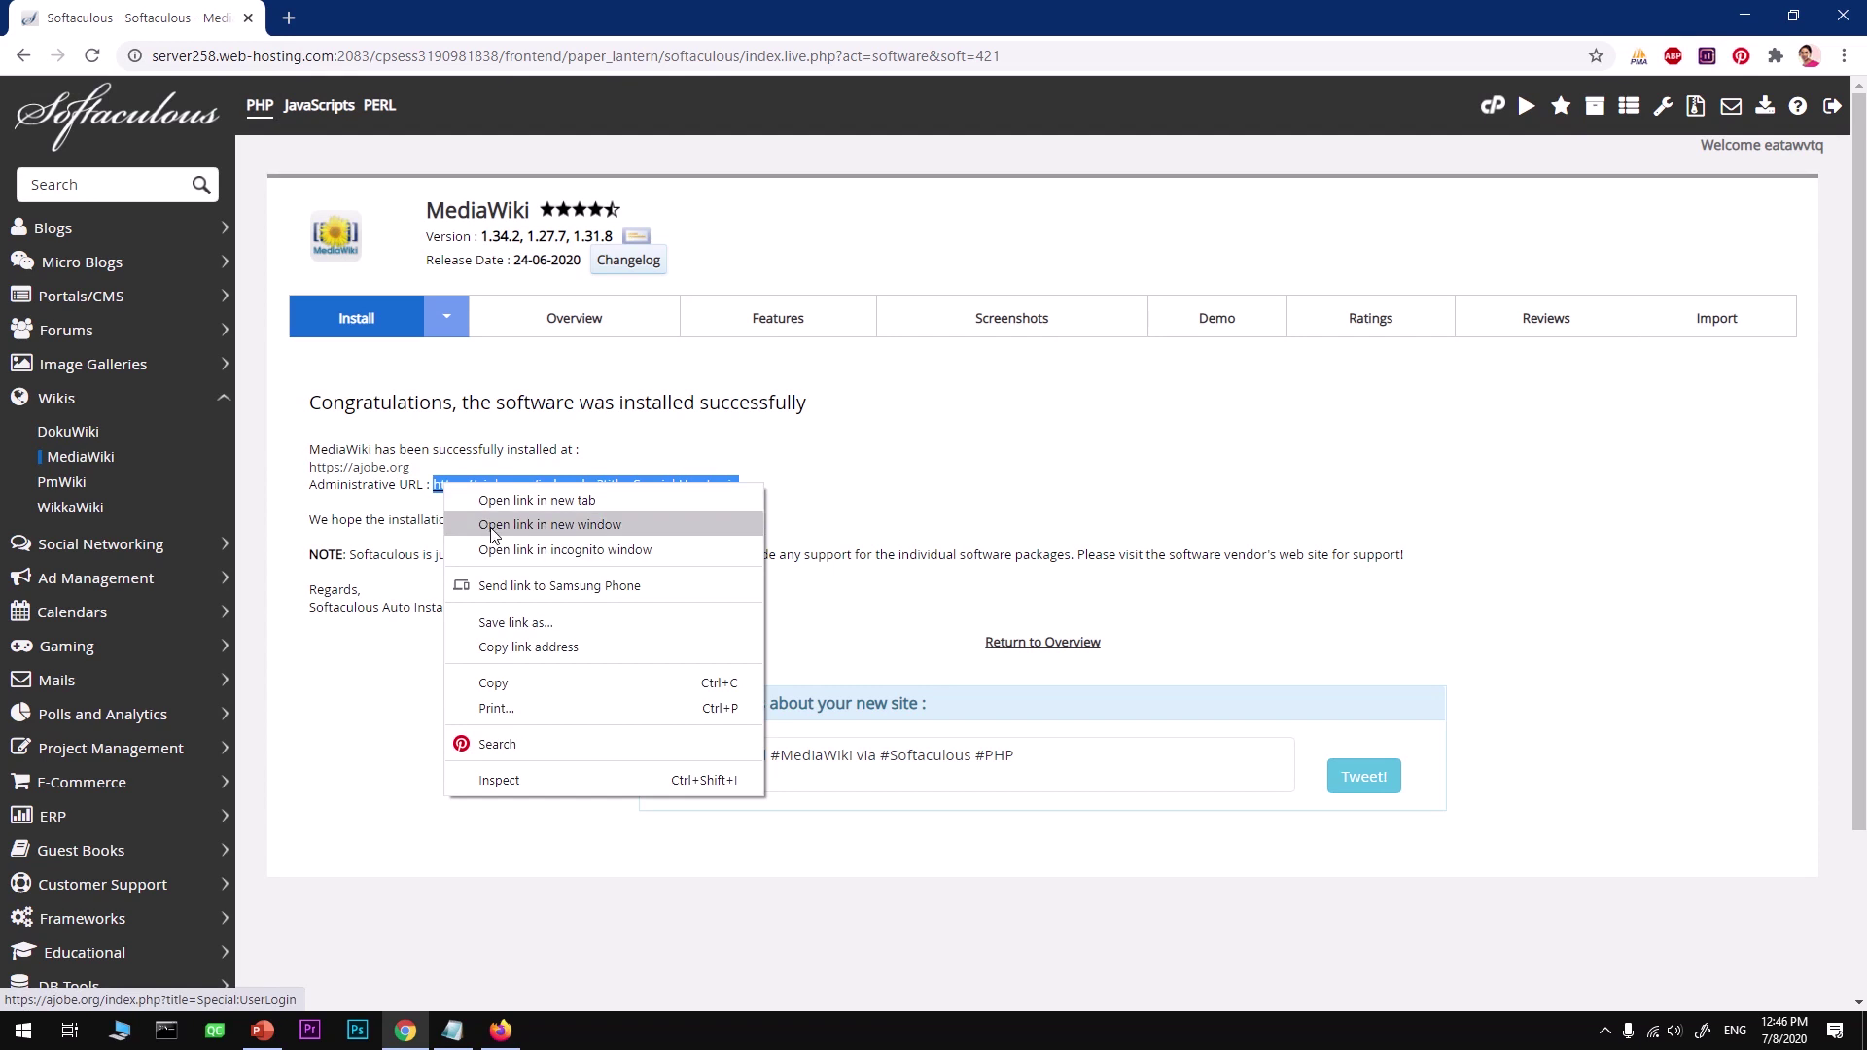
left_click(496, 683)
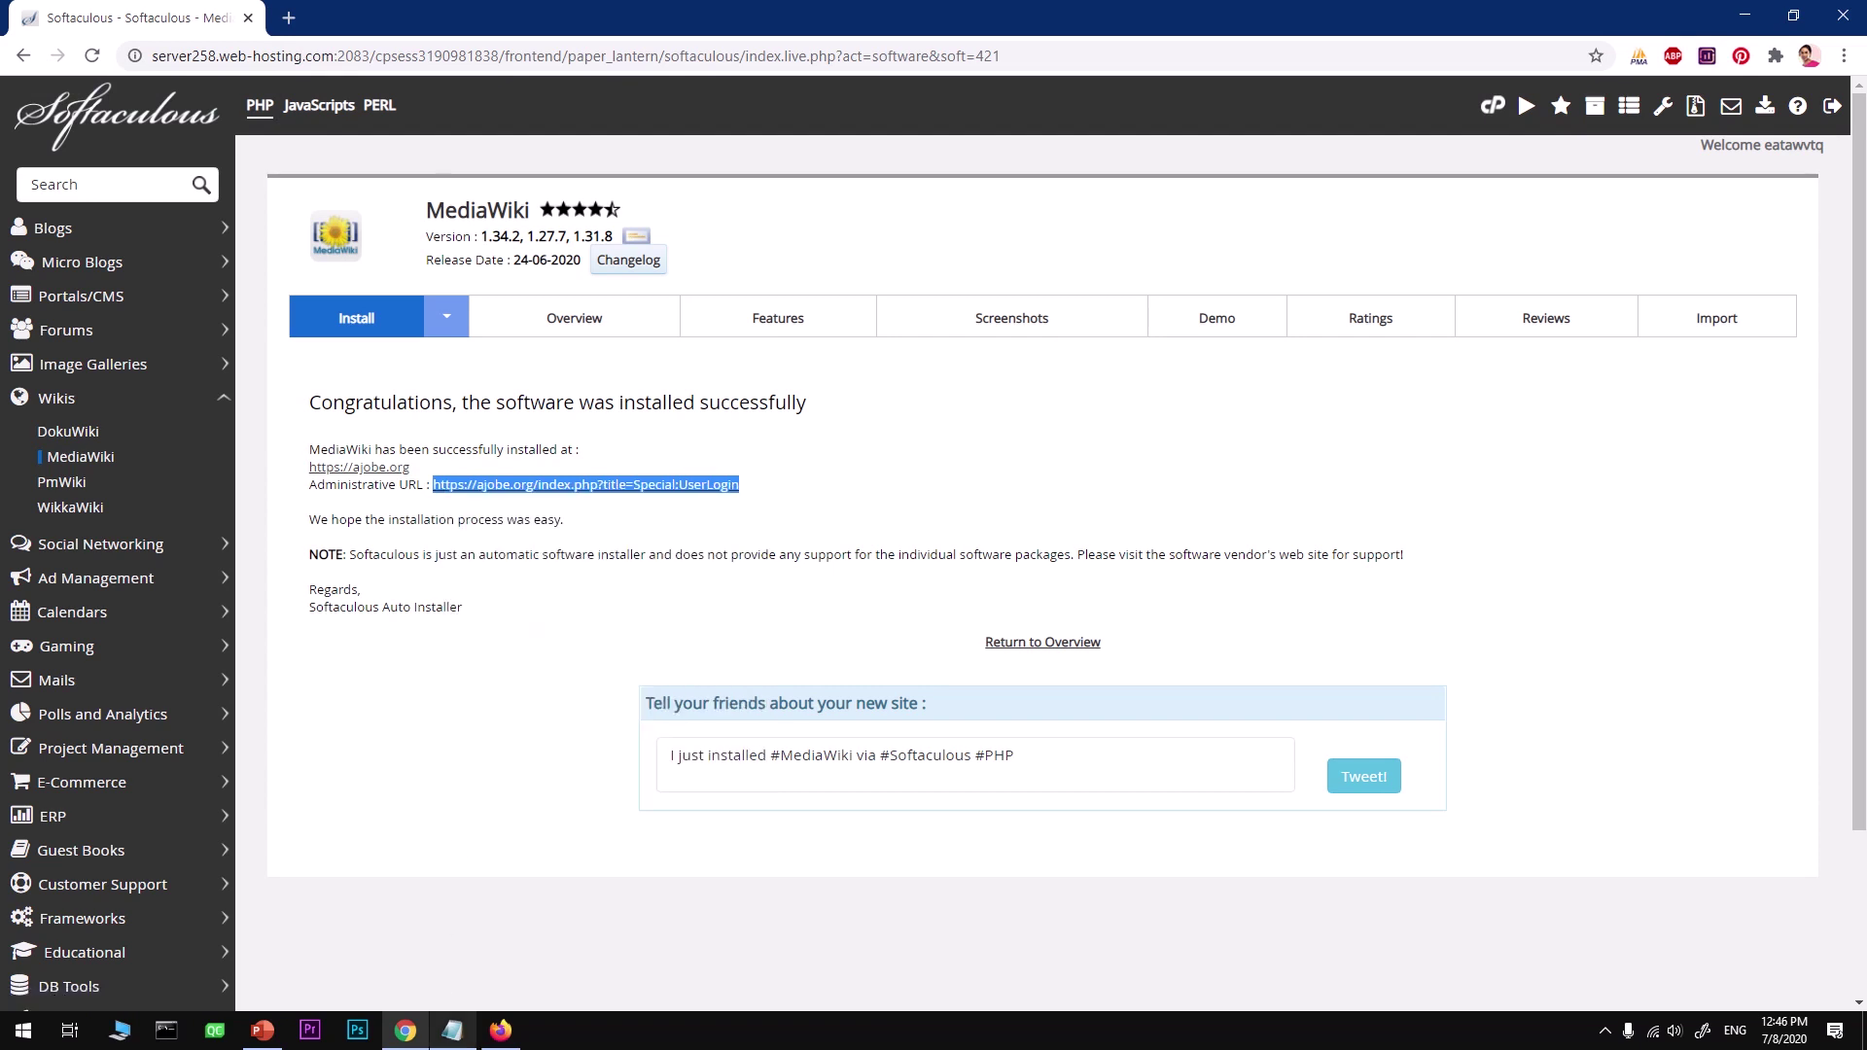
left_click(500, 1033)
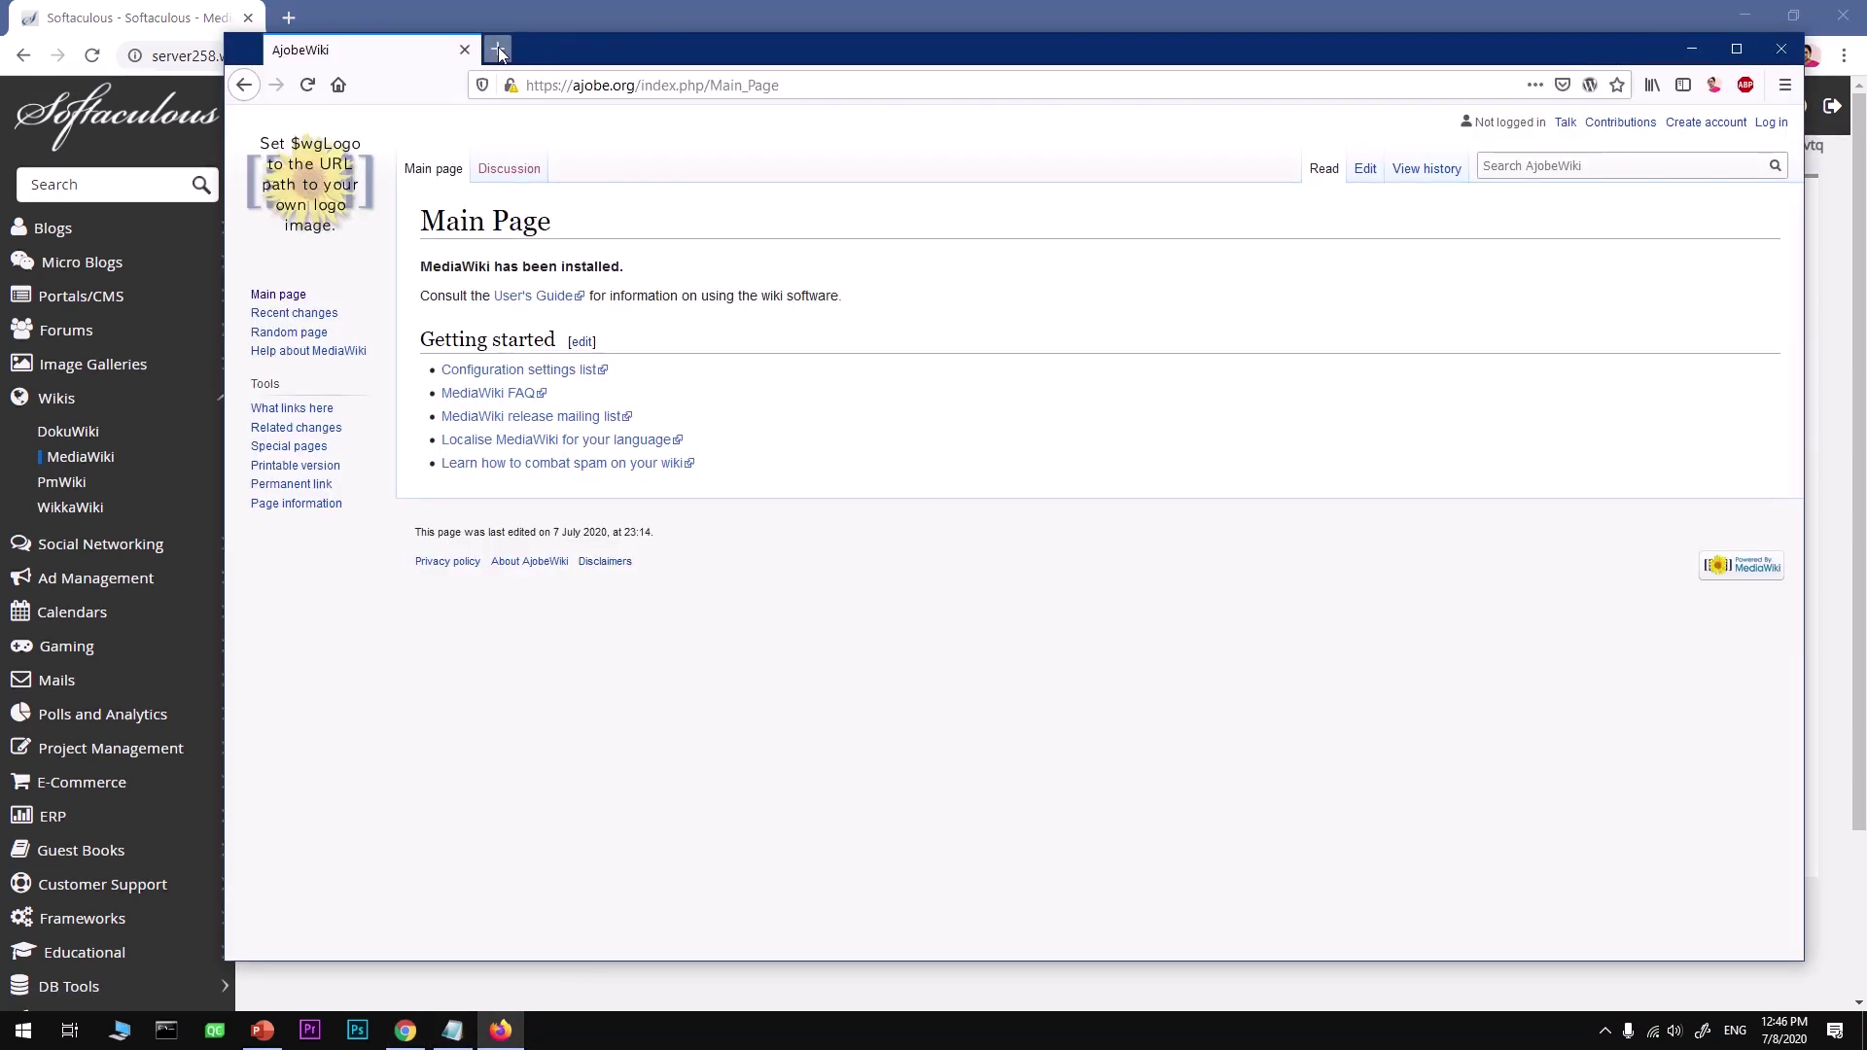
key("ctrl+t")
left_click(519, 97)
type("https://ajobe.org/index.php?title=Special:UserLogin")
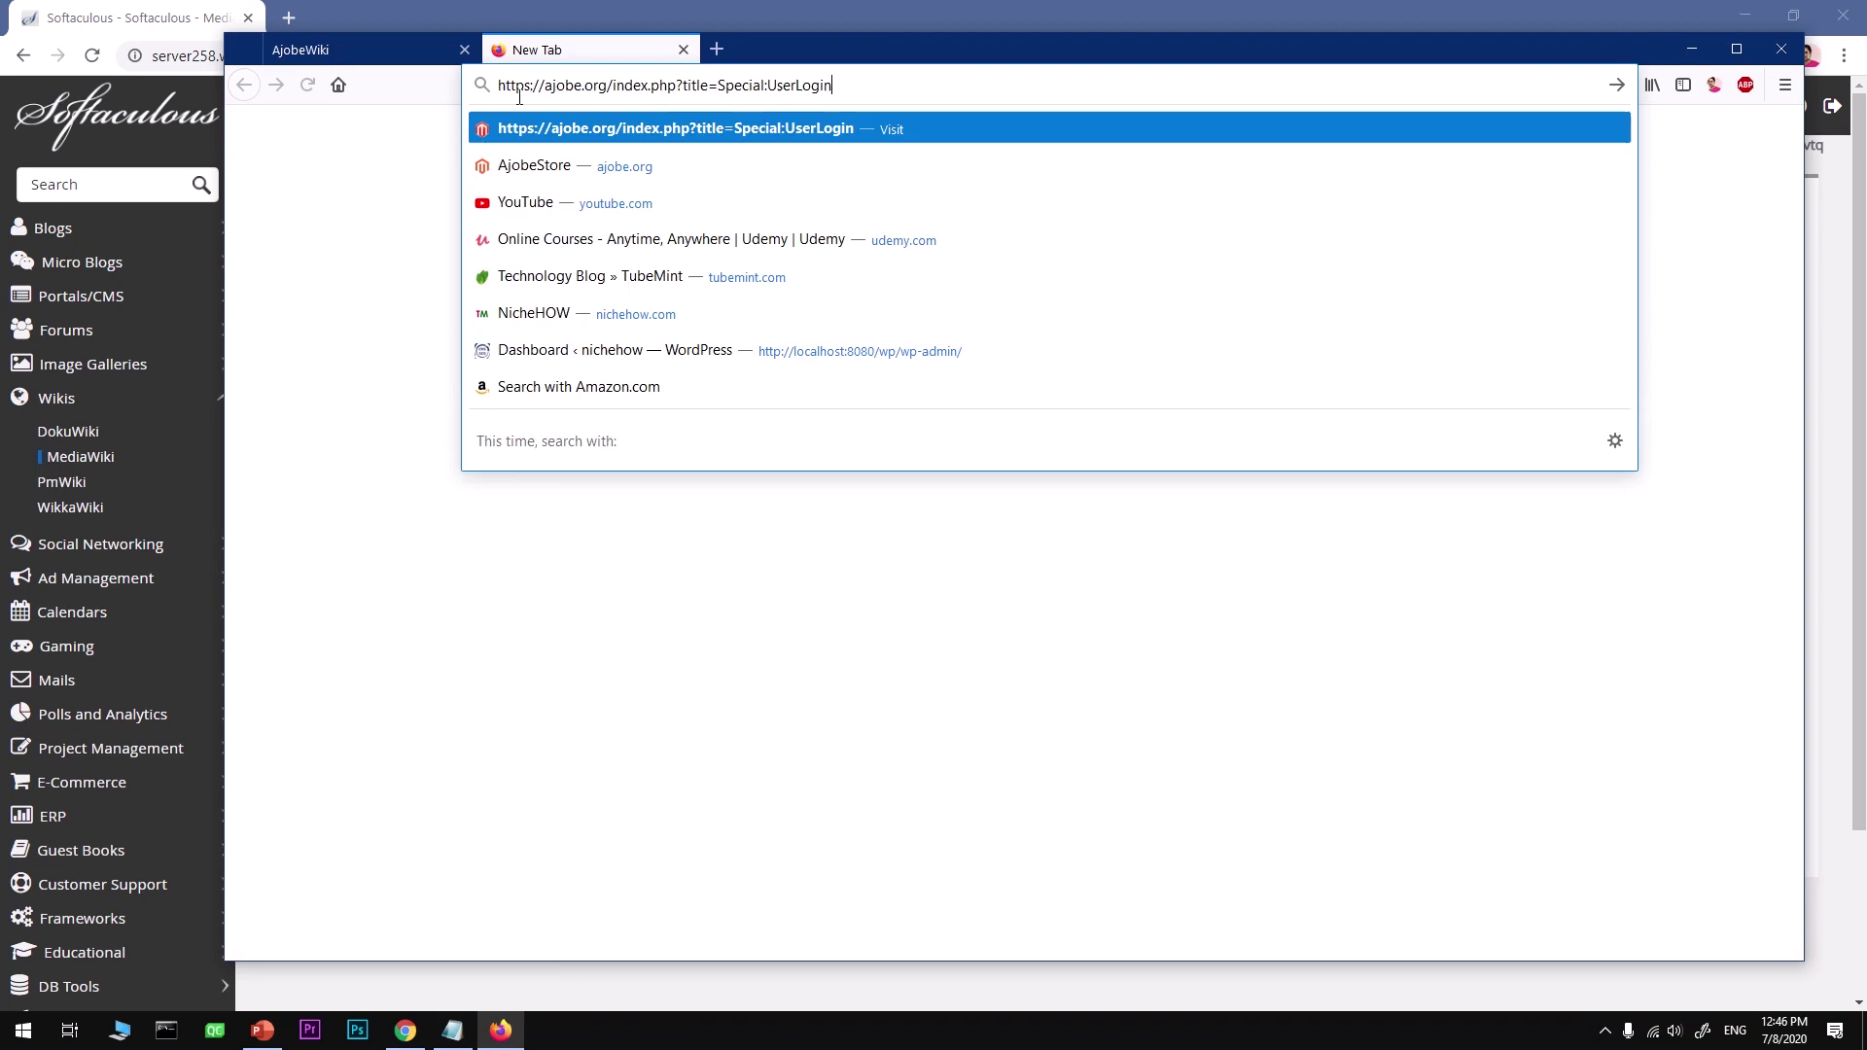
key("Return")
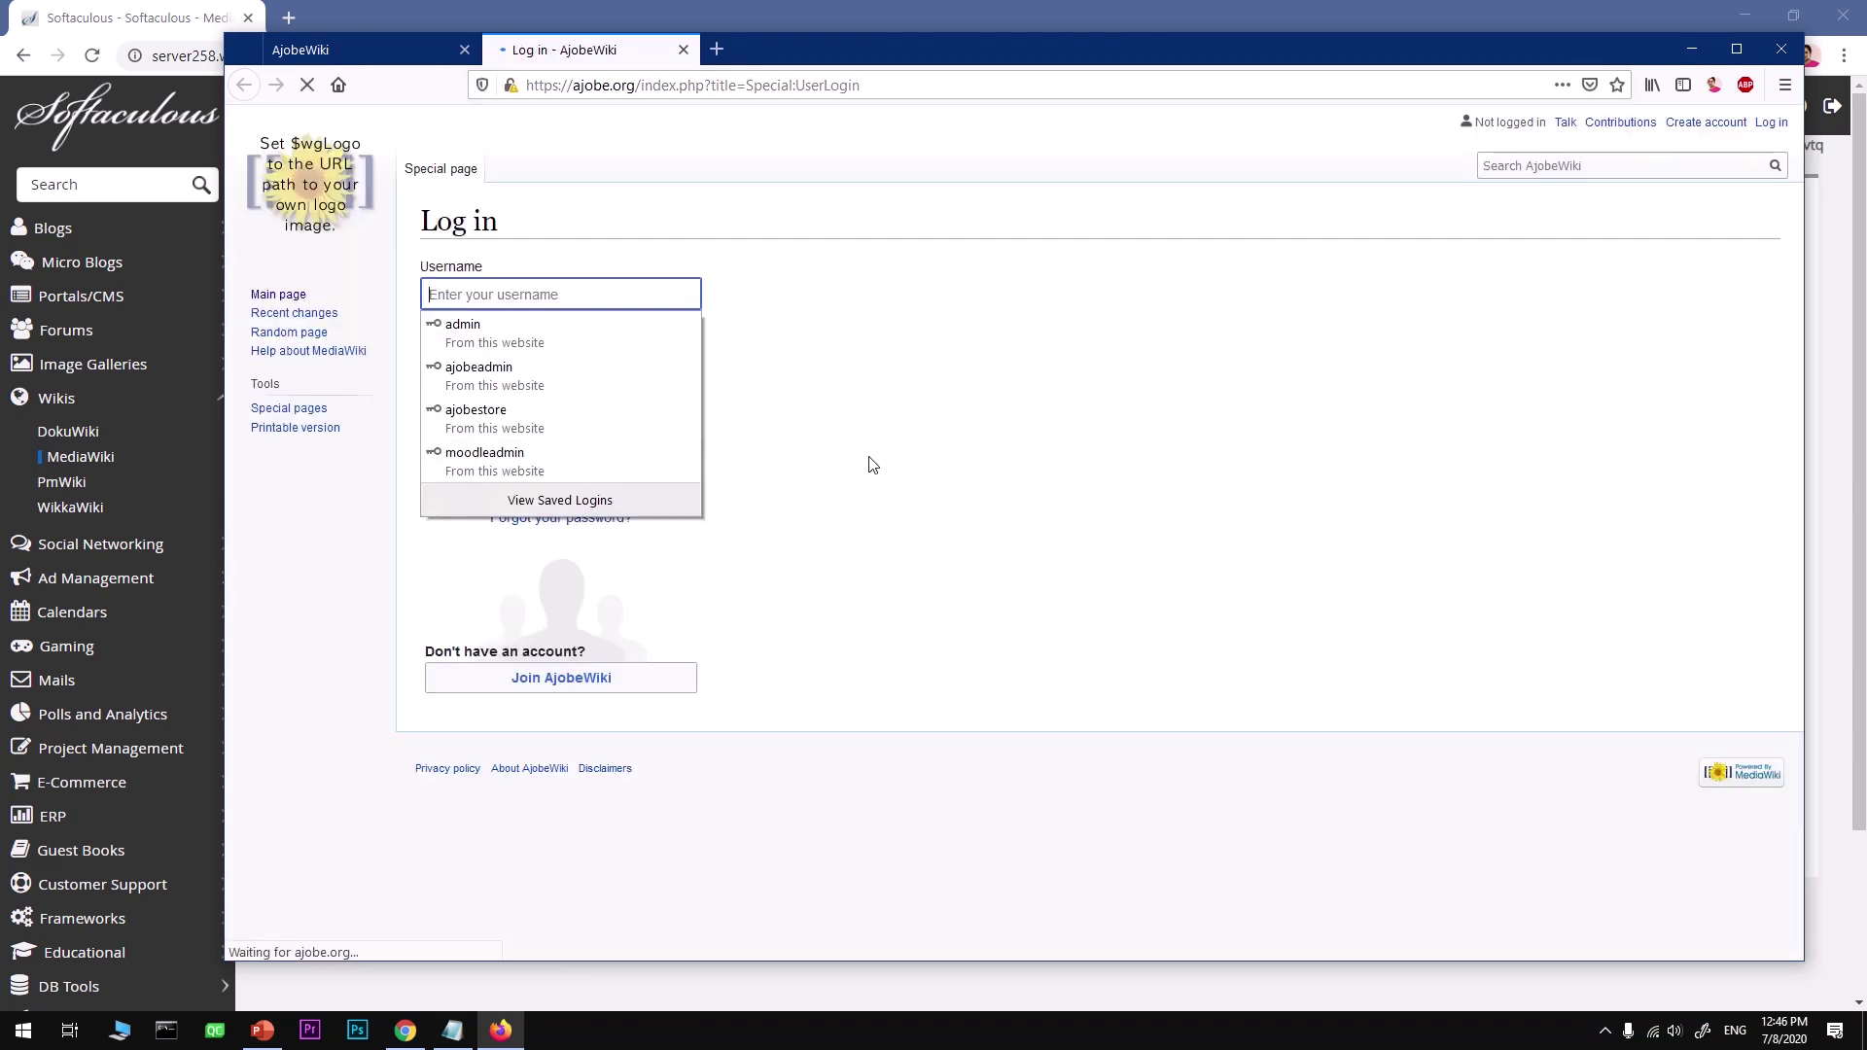
Step: Copy the admin username from Notepad into the wiki's Username field
left_click(836, 465)
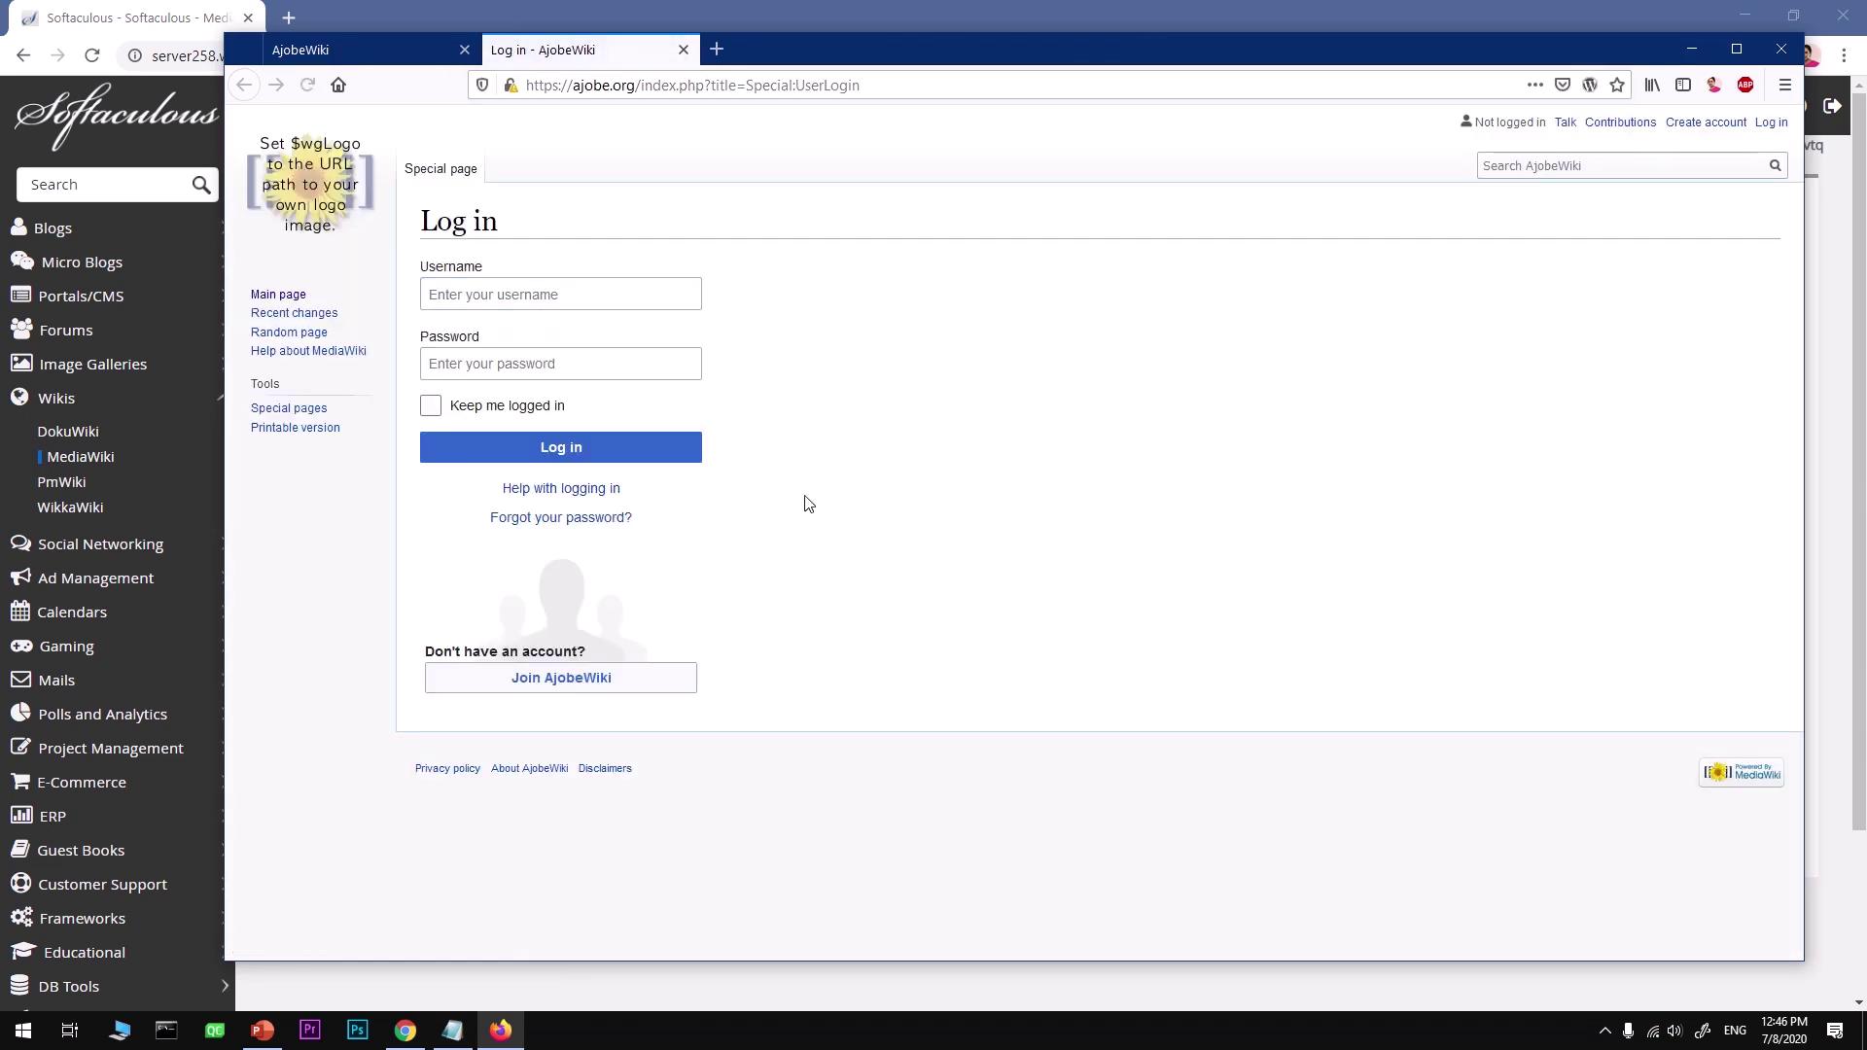
left_click(452, 1030)
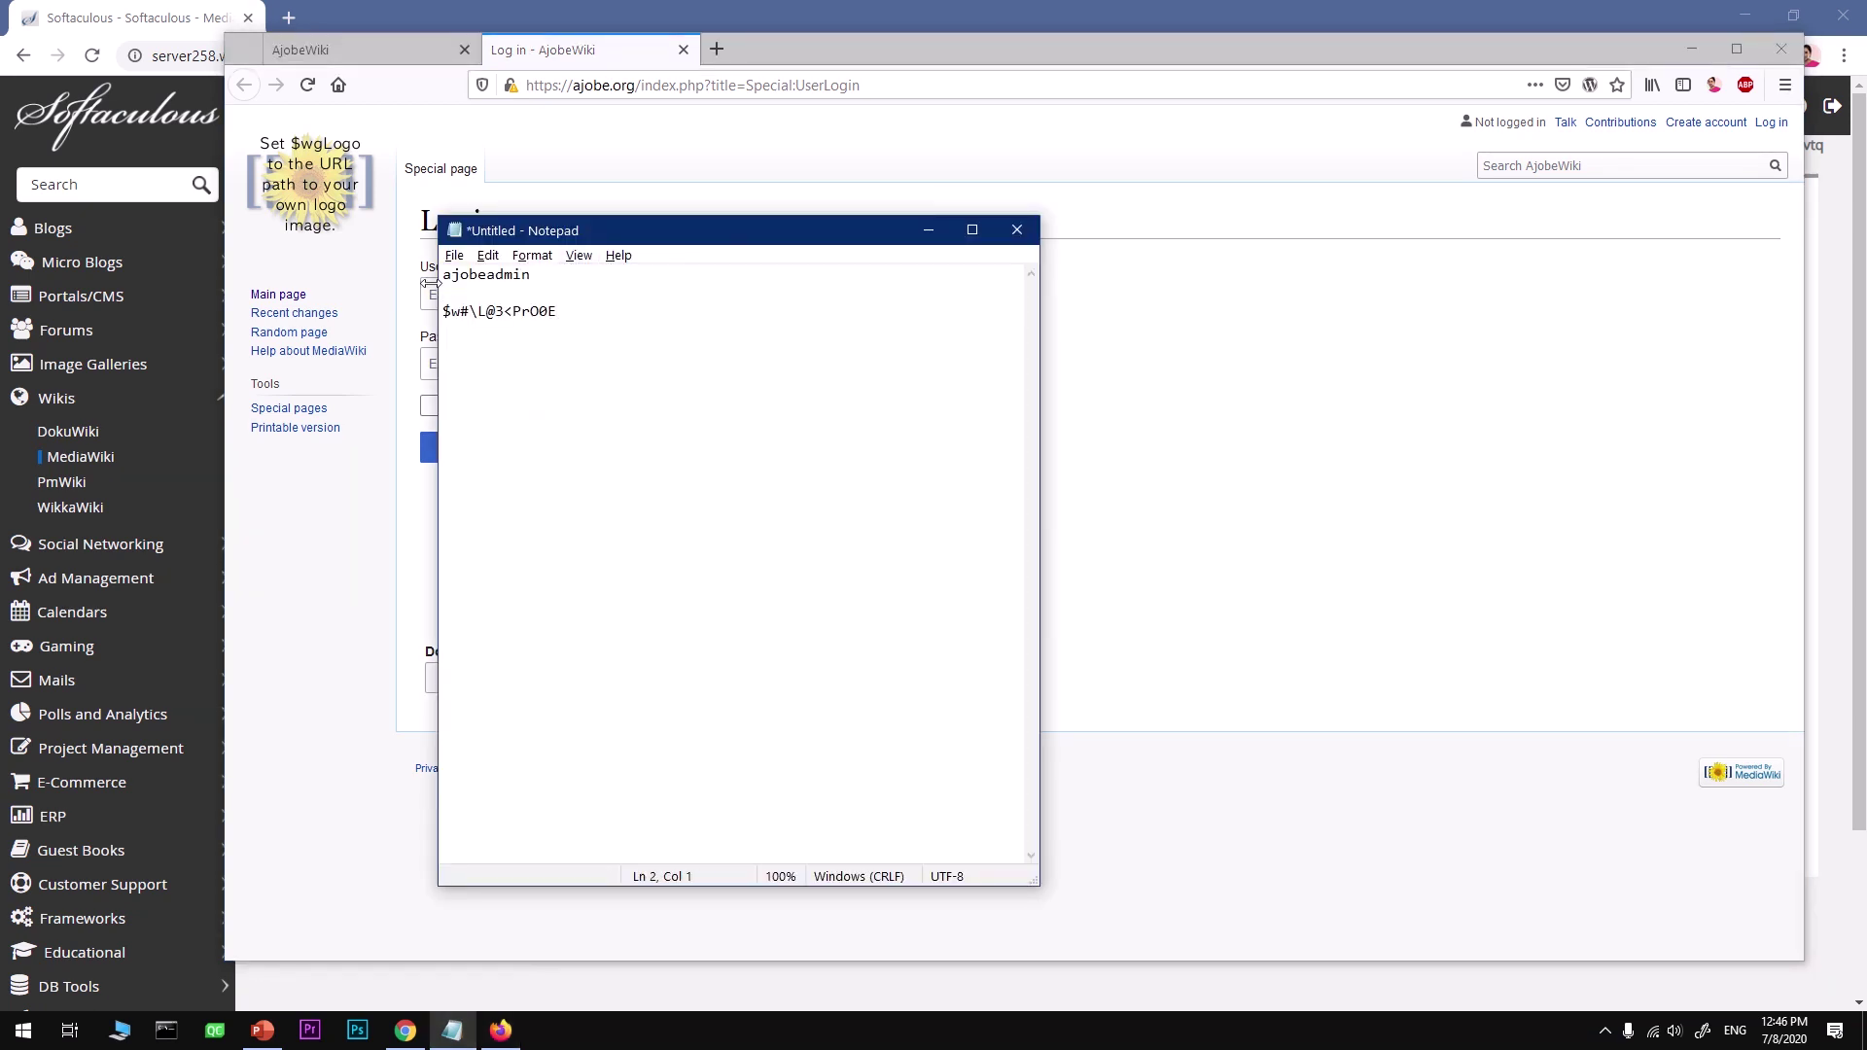
key("shift+Up")
key("ctrl+c")
left_click(560, 139)
left_click(529, 284)
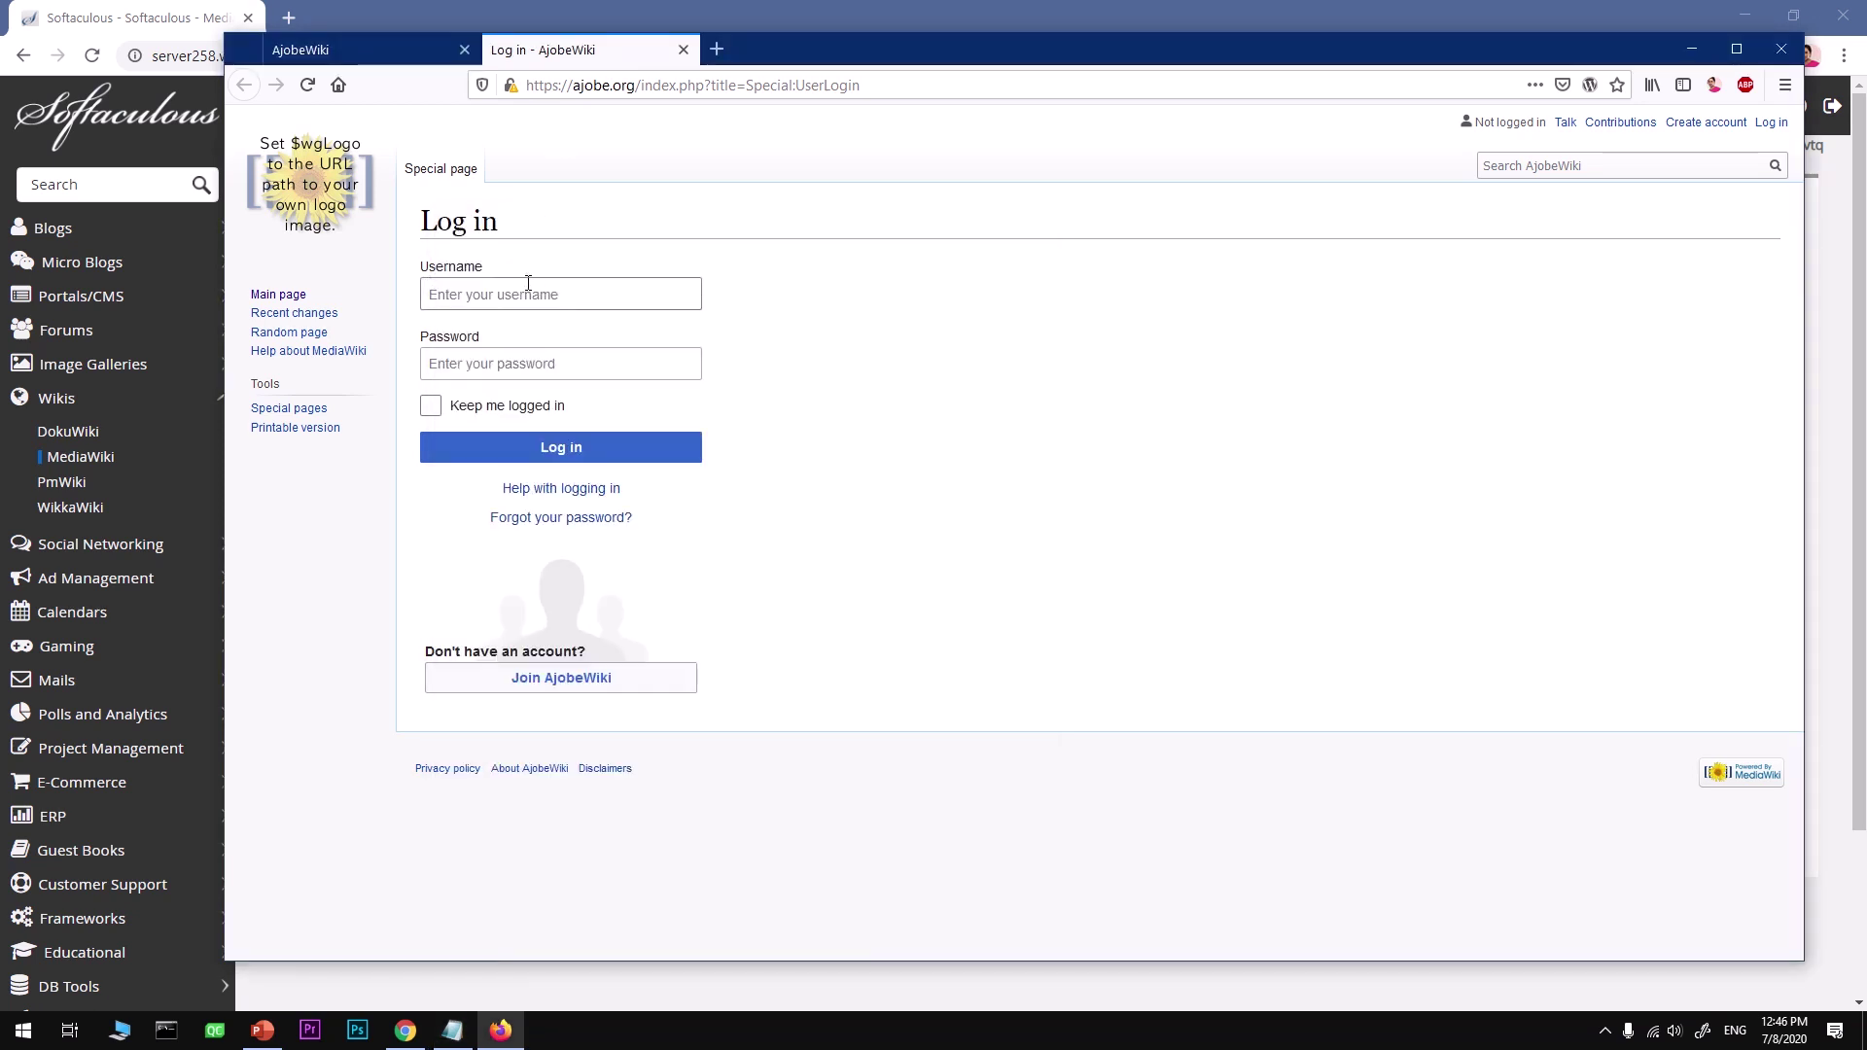
key("ctrl+v")
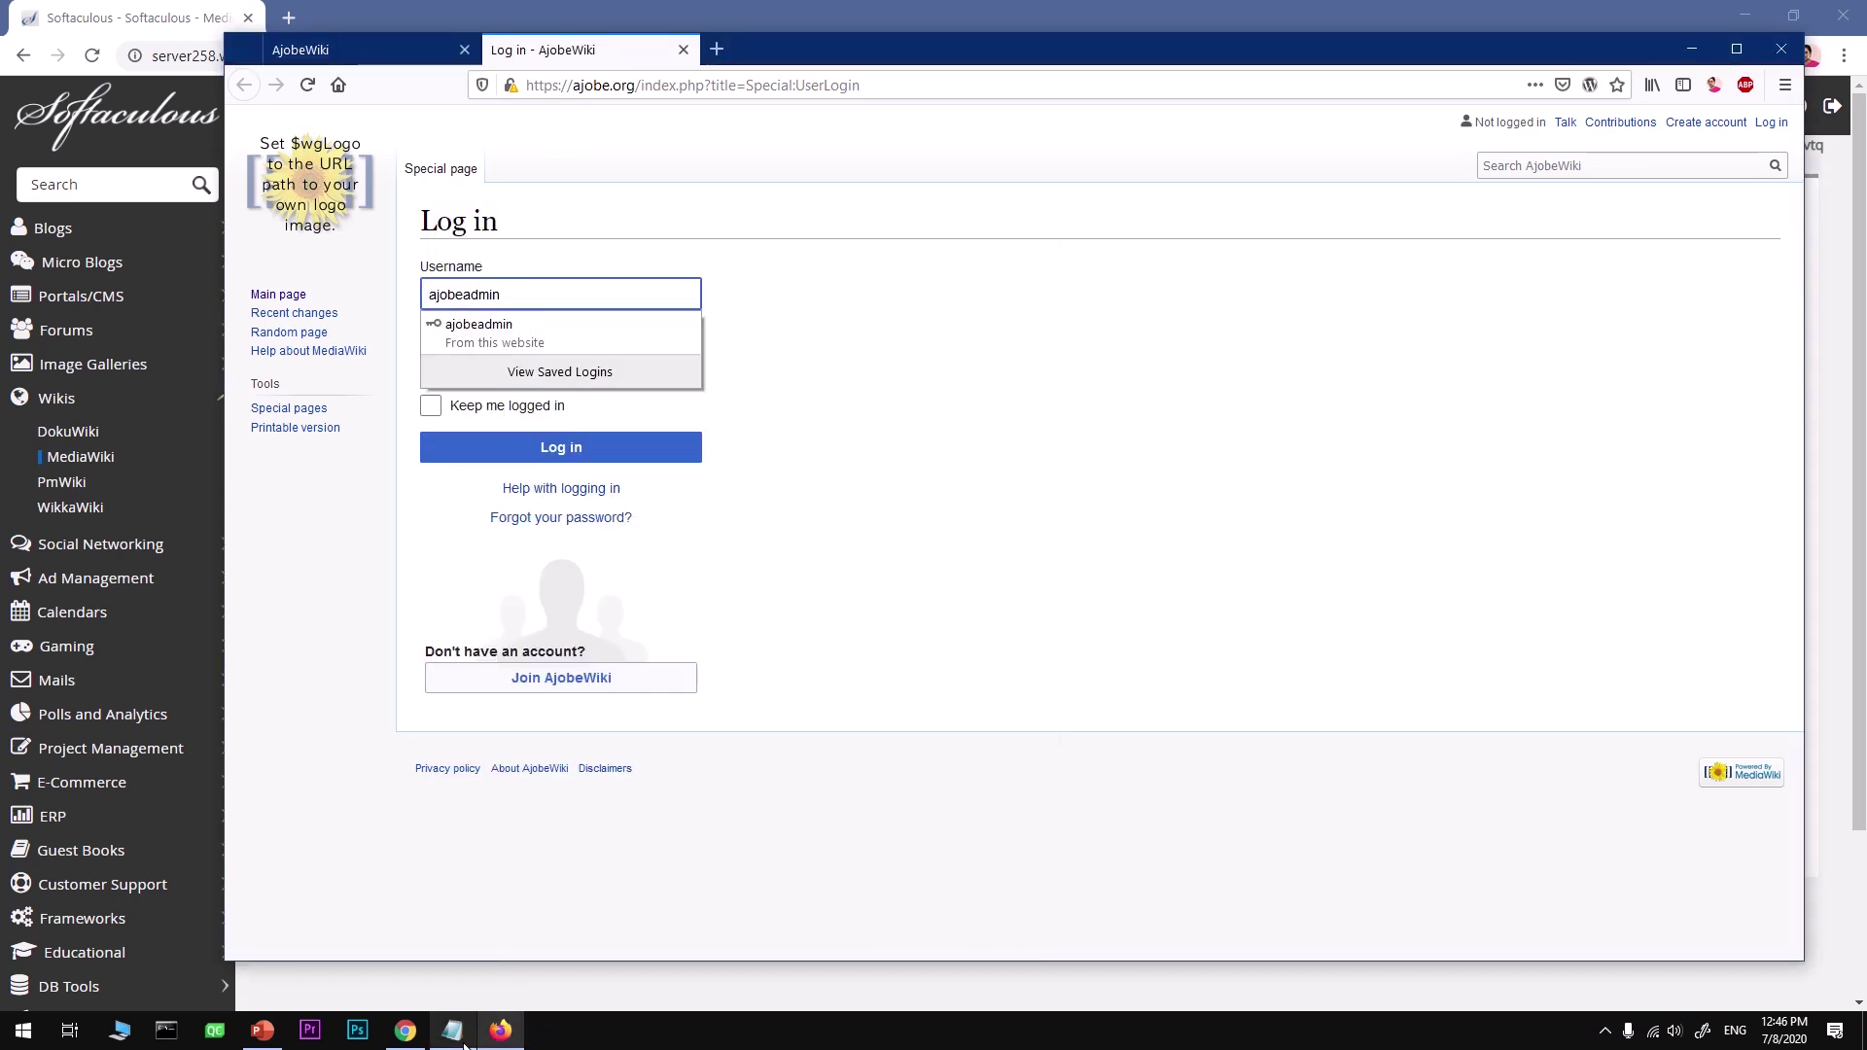
Step: Paste the admin password from Notepad, tick Keep me logged in, and submit the login
left_click(452, 1030)
left_click(609, 387)
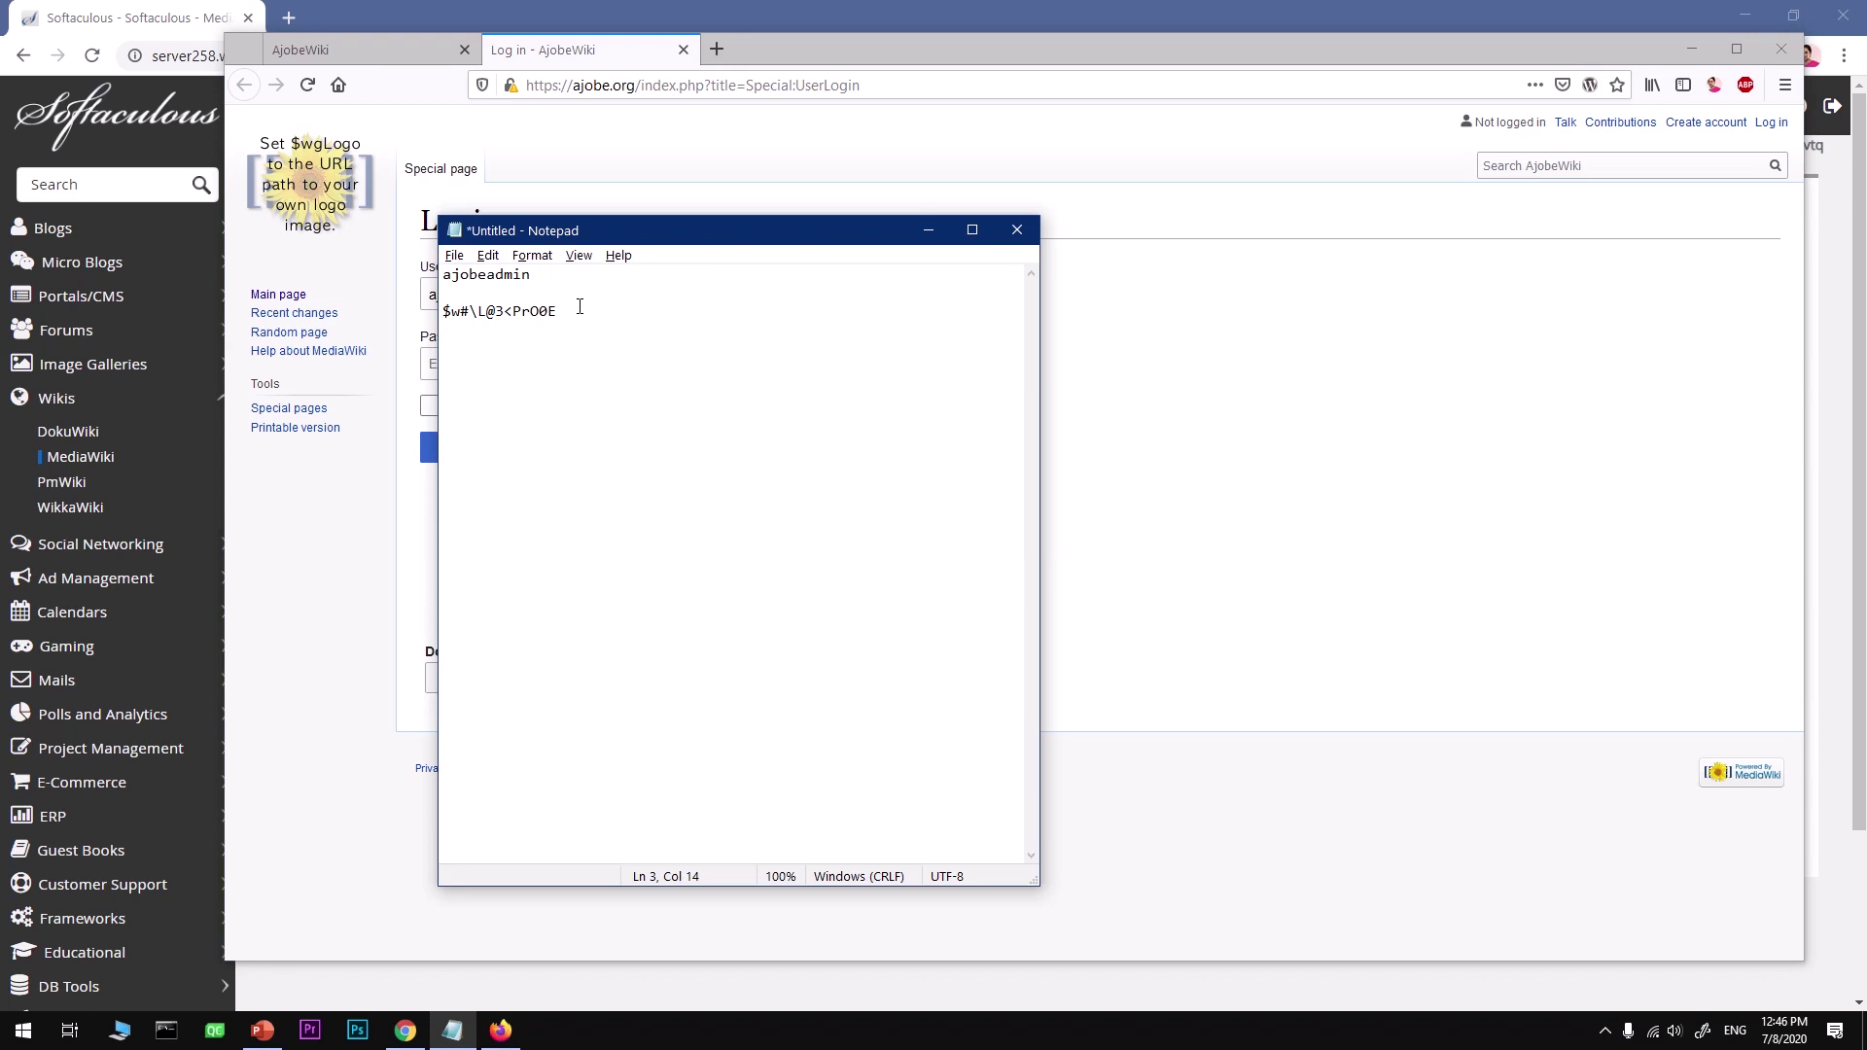
left_click_drag(580, 307, 404, 309)
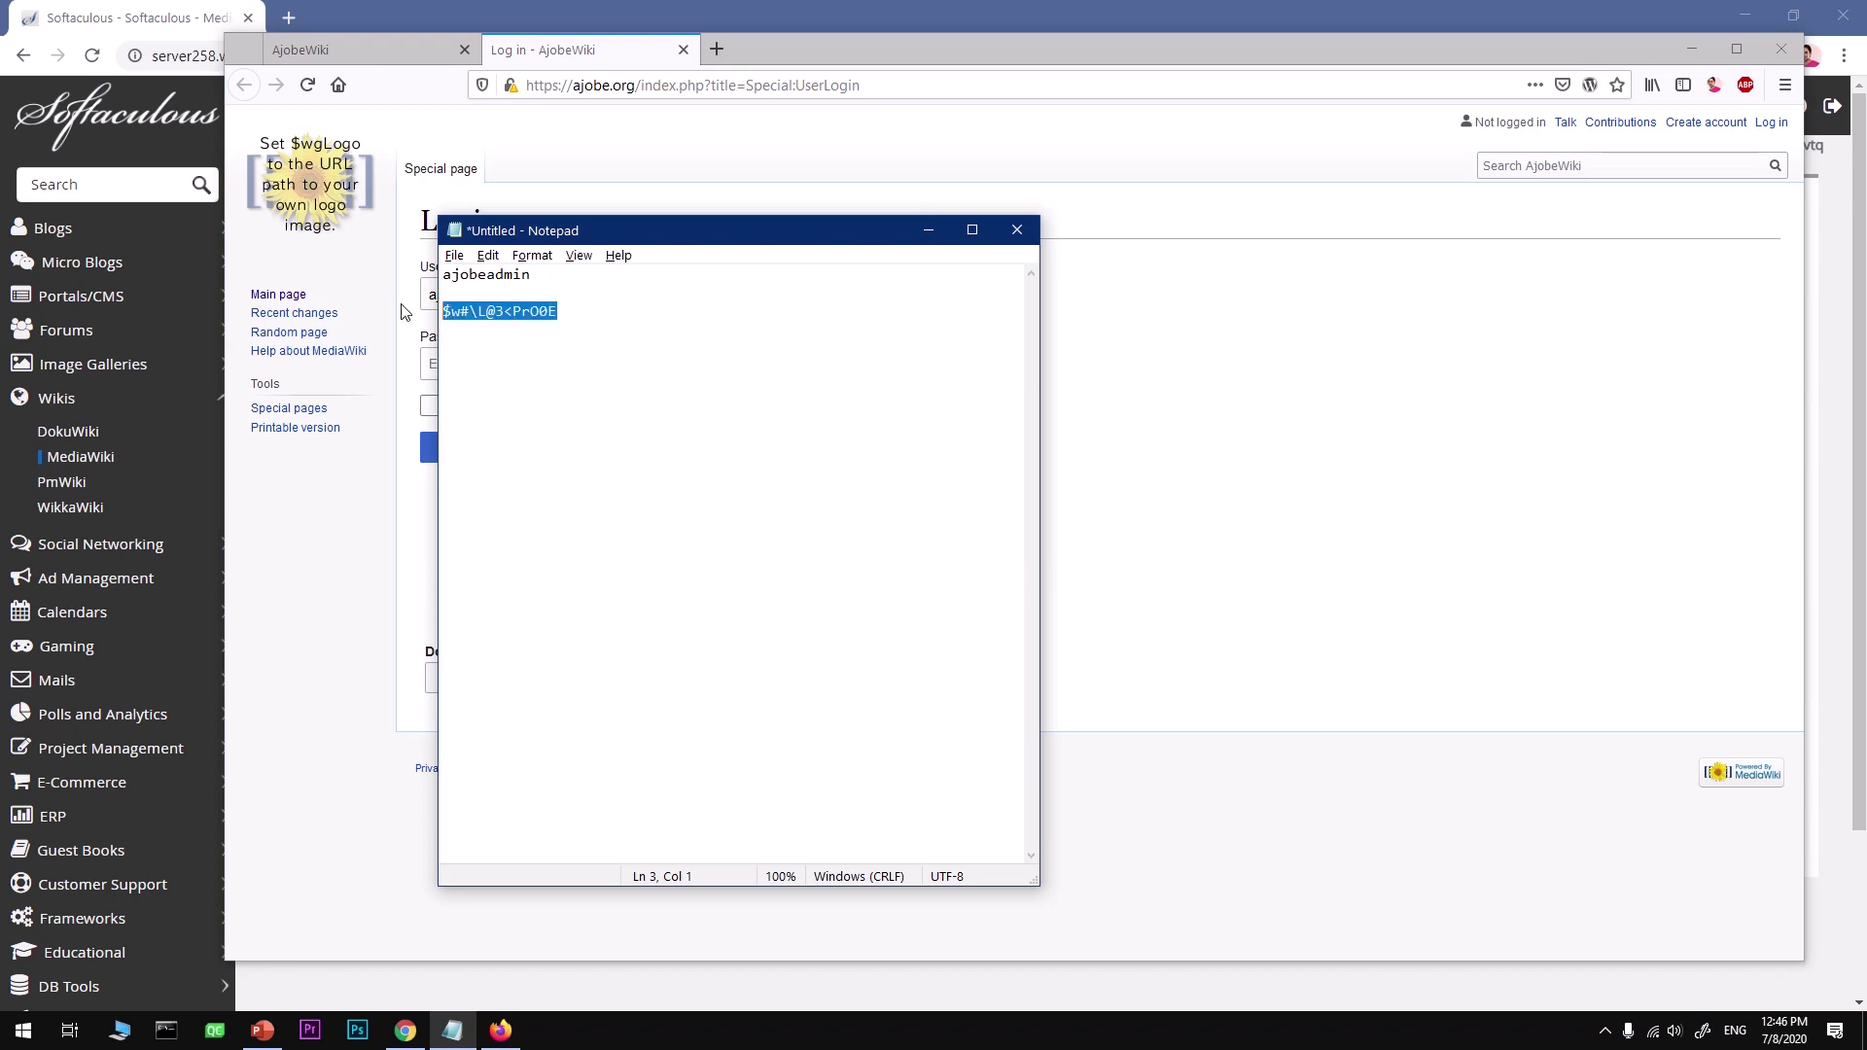
left_click(610, 197)
left_click(503, 363)
key("ctrl+v")
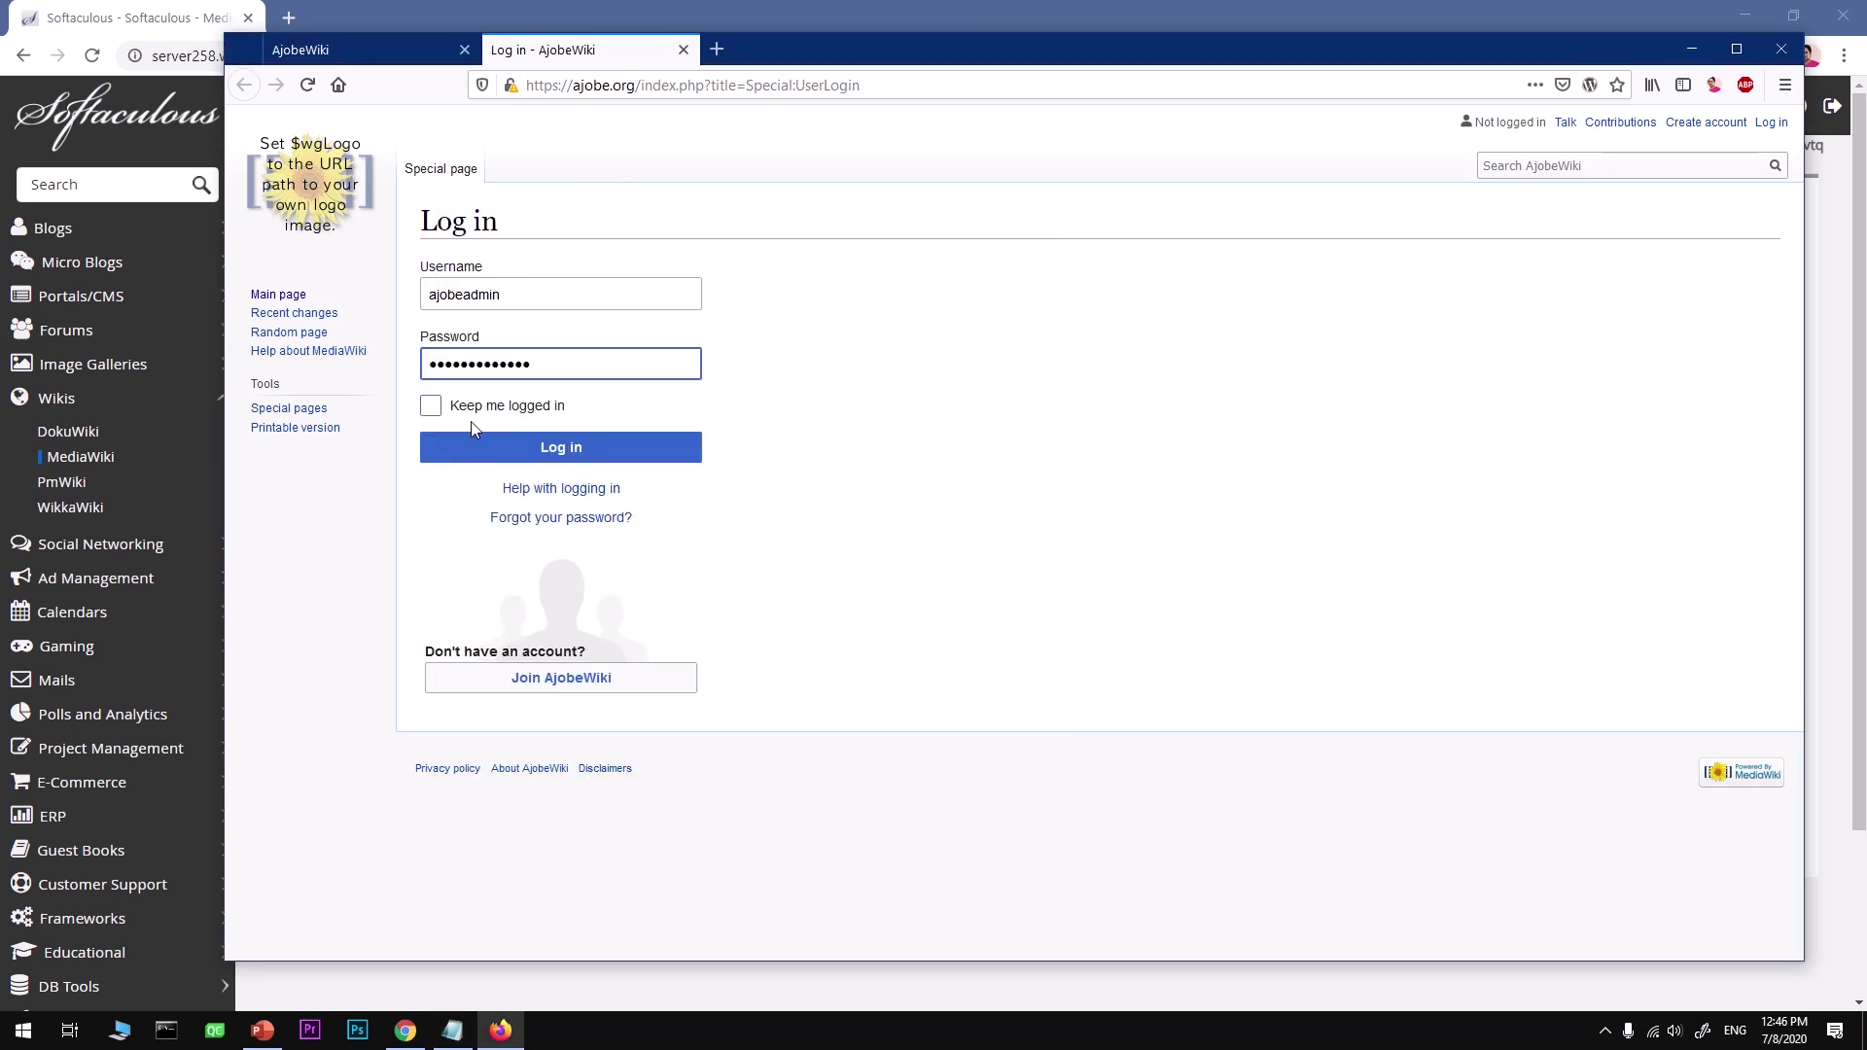
left_click(432, 407)
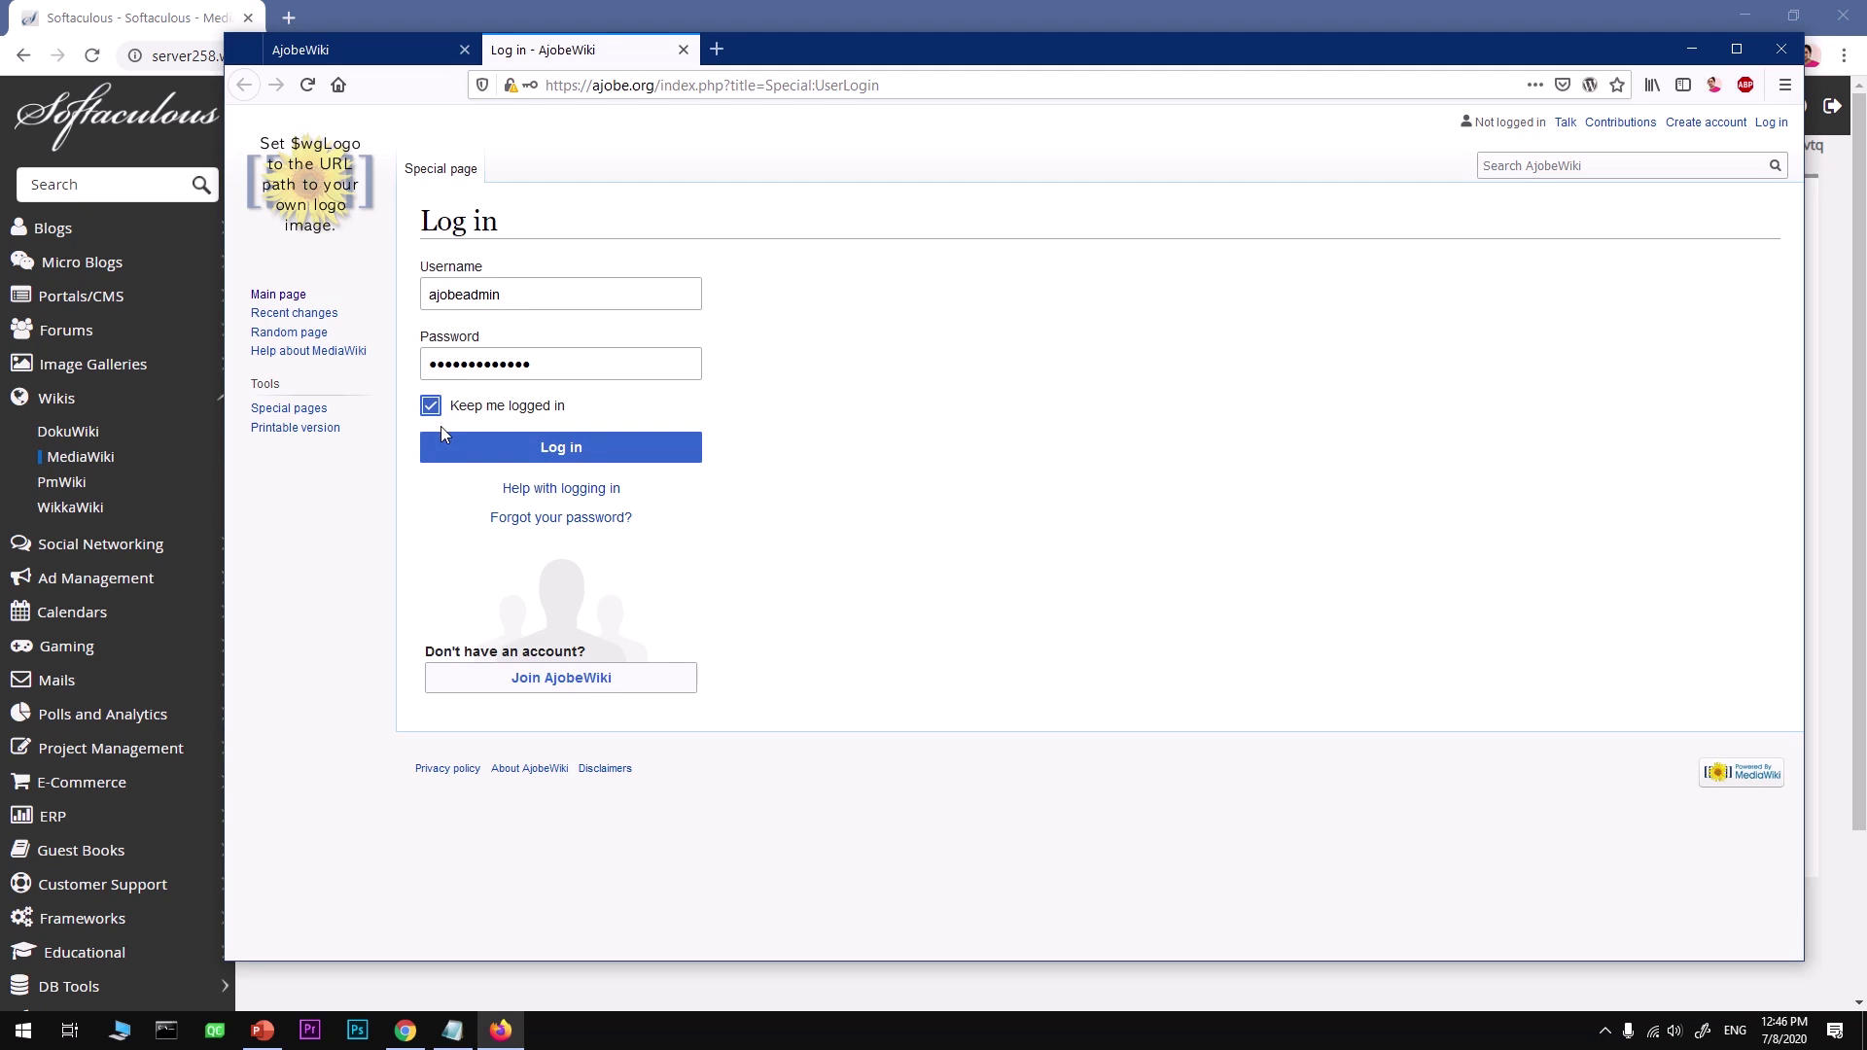
left_click(638, 447)
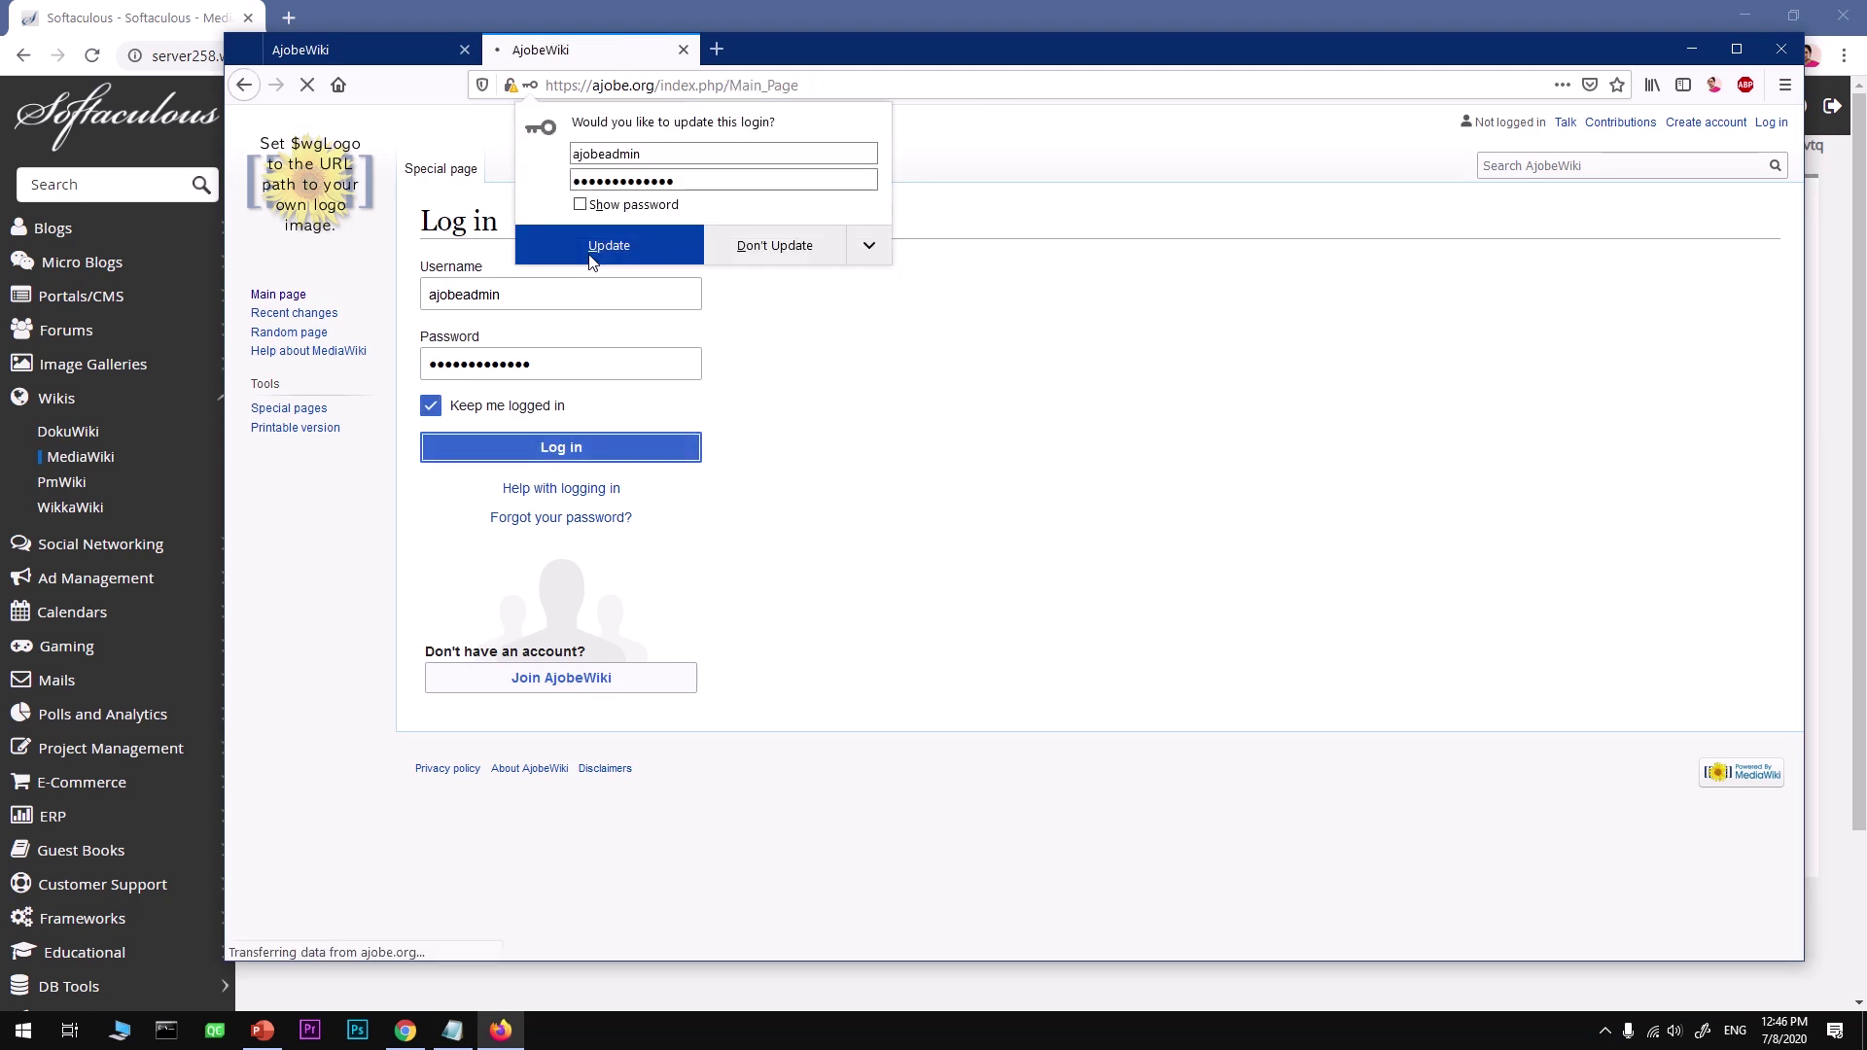
Step: Accept Firefox's saved-login update, reload the Main Page, and switch to the first wiki tab
left_click(591, 255)
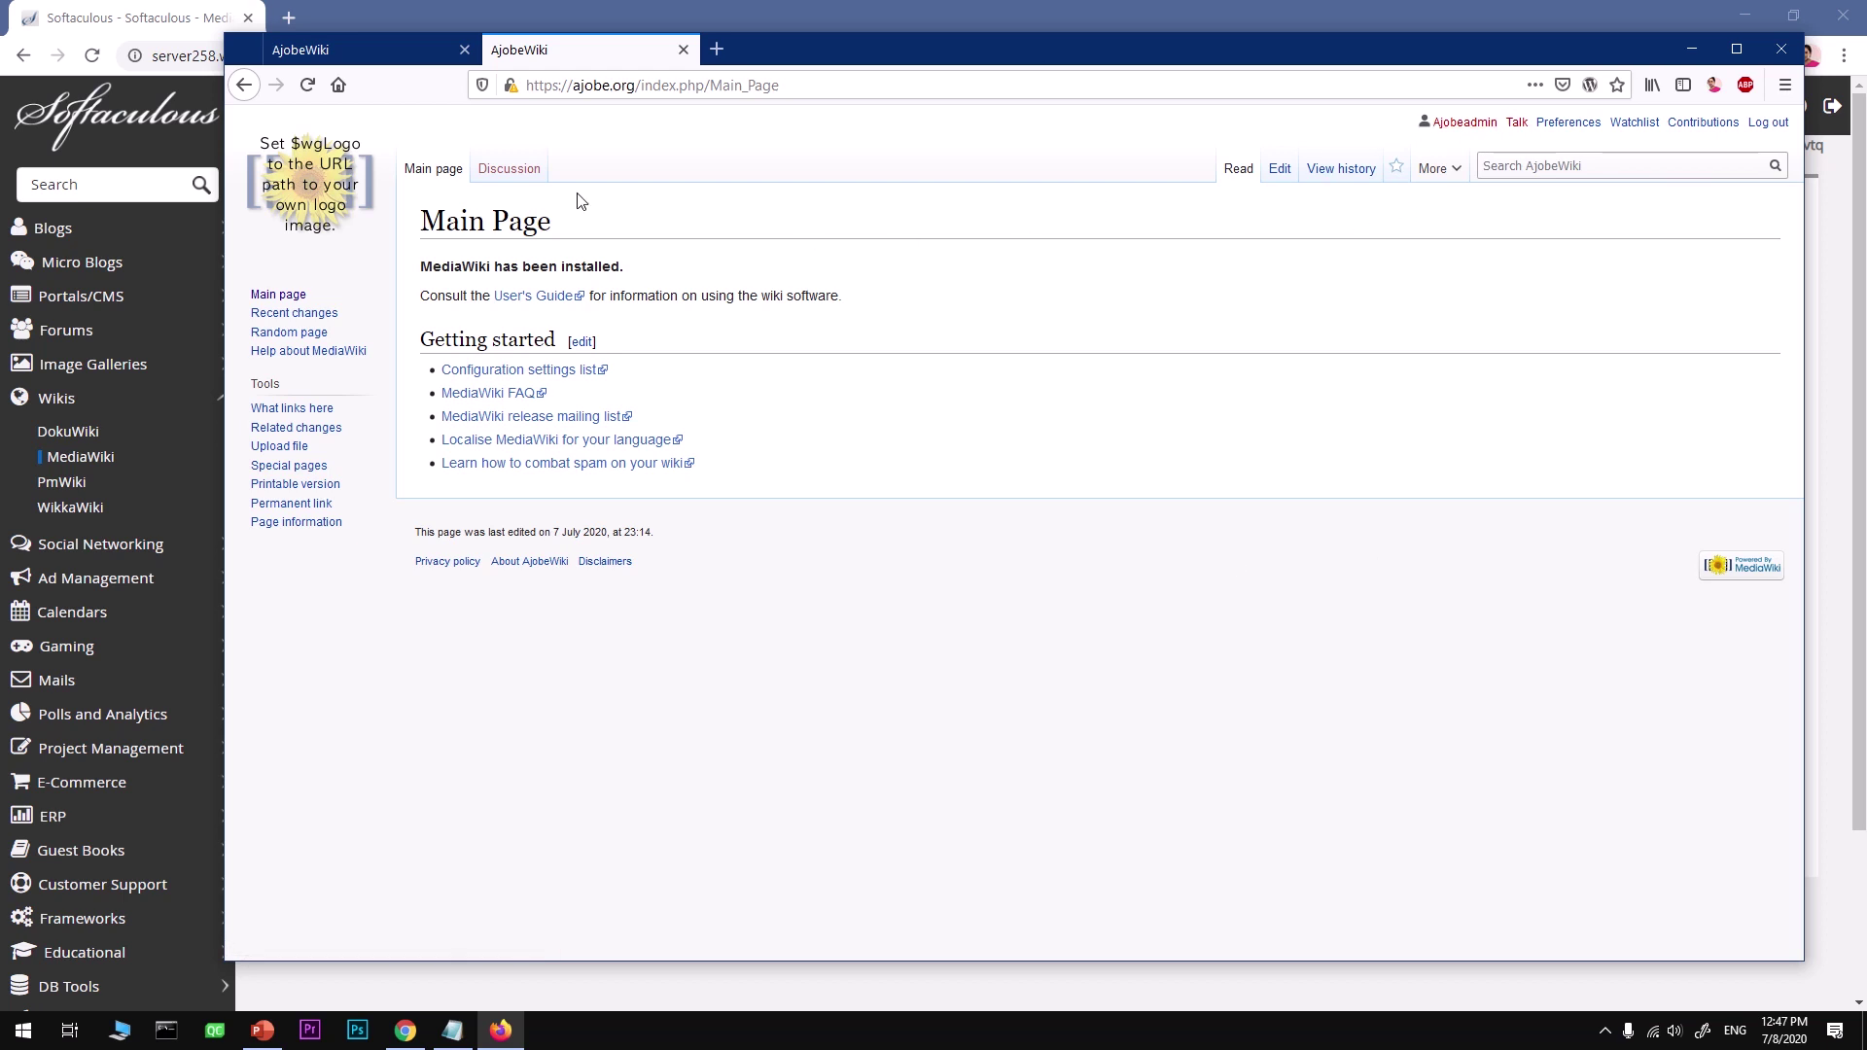
left_click(322, 187)
left_click(380, 67)
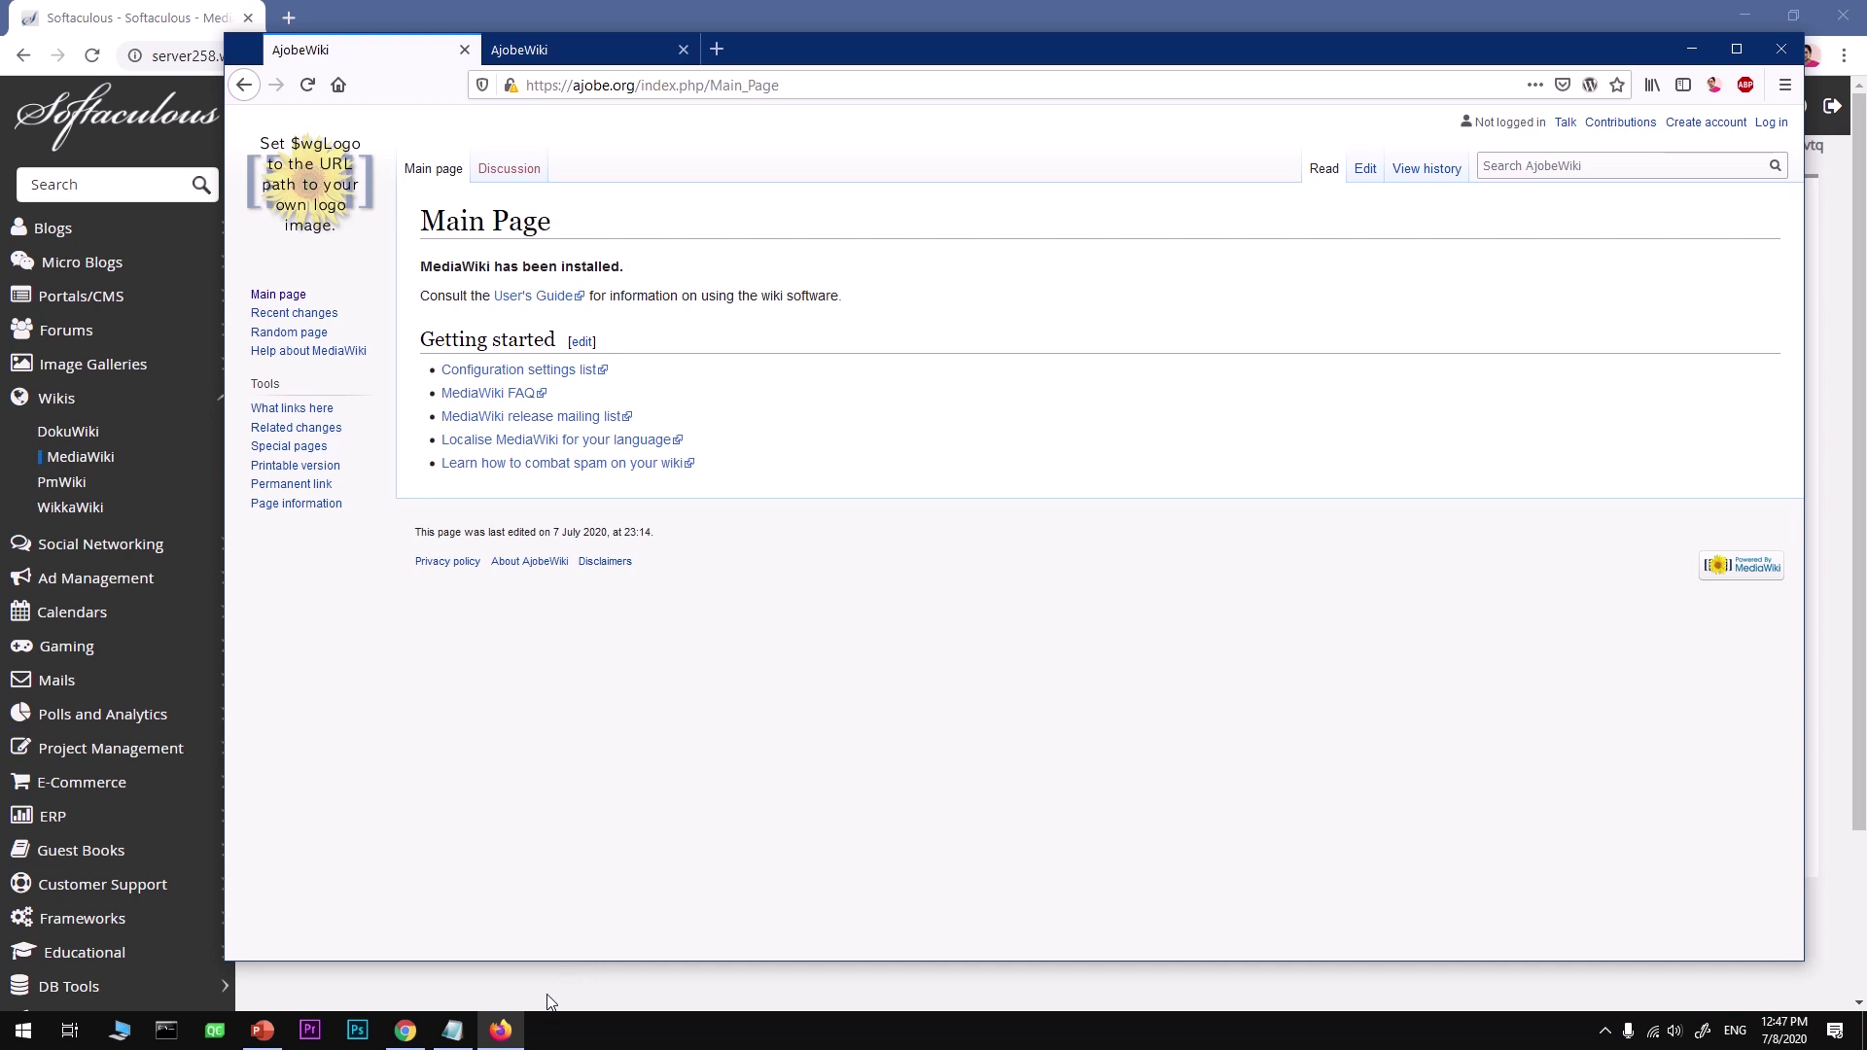
key("alt+Tab")
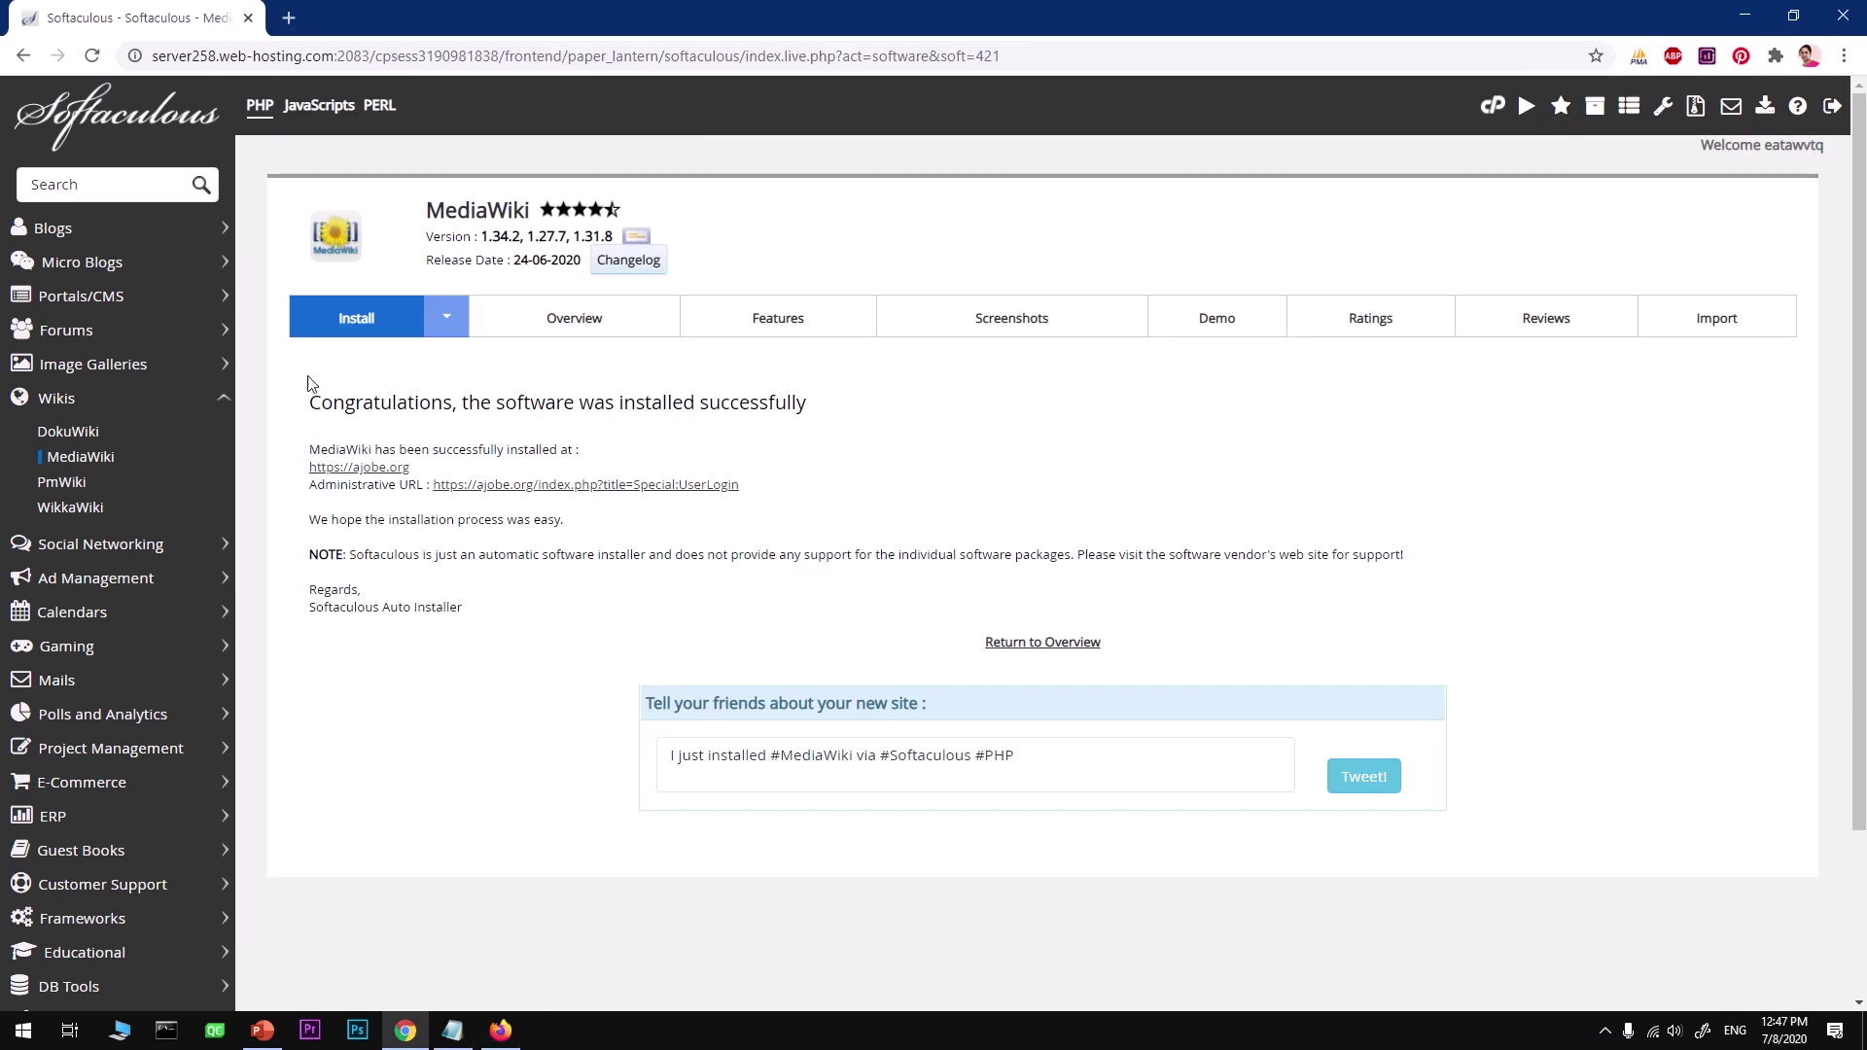
left_click(501, 1026)
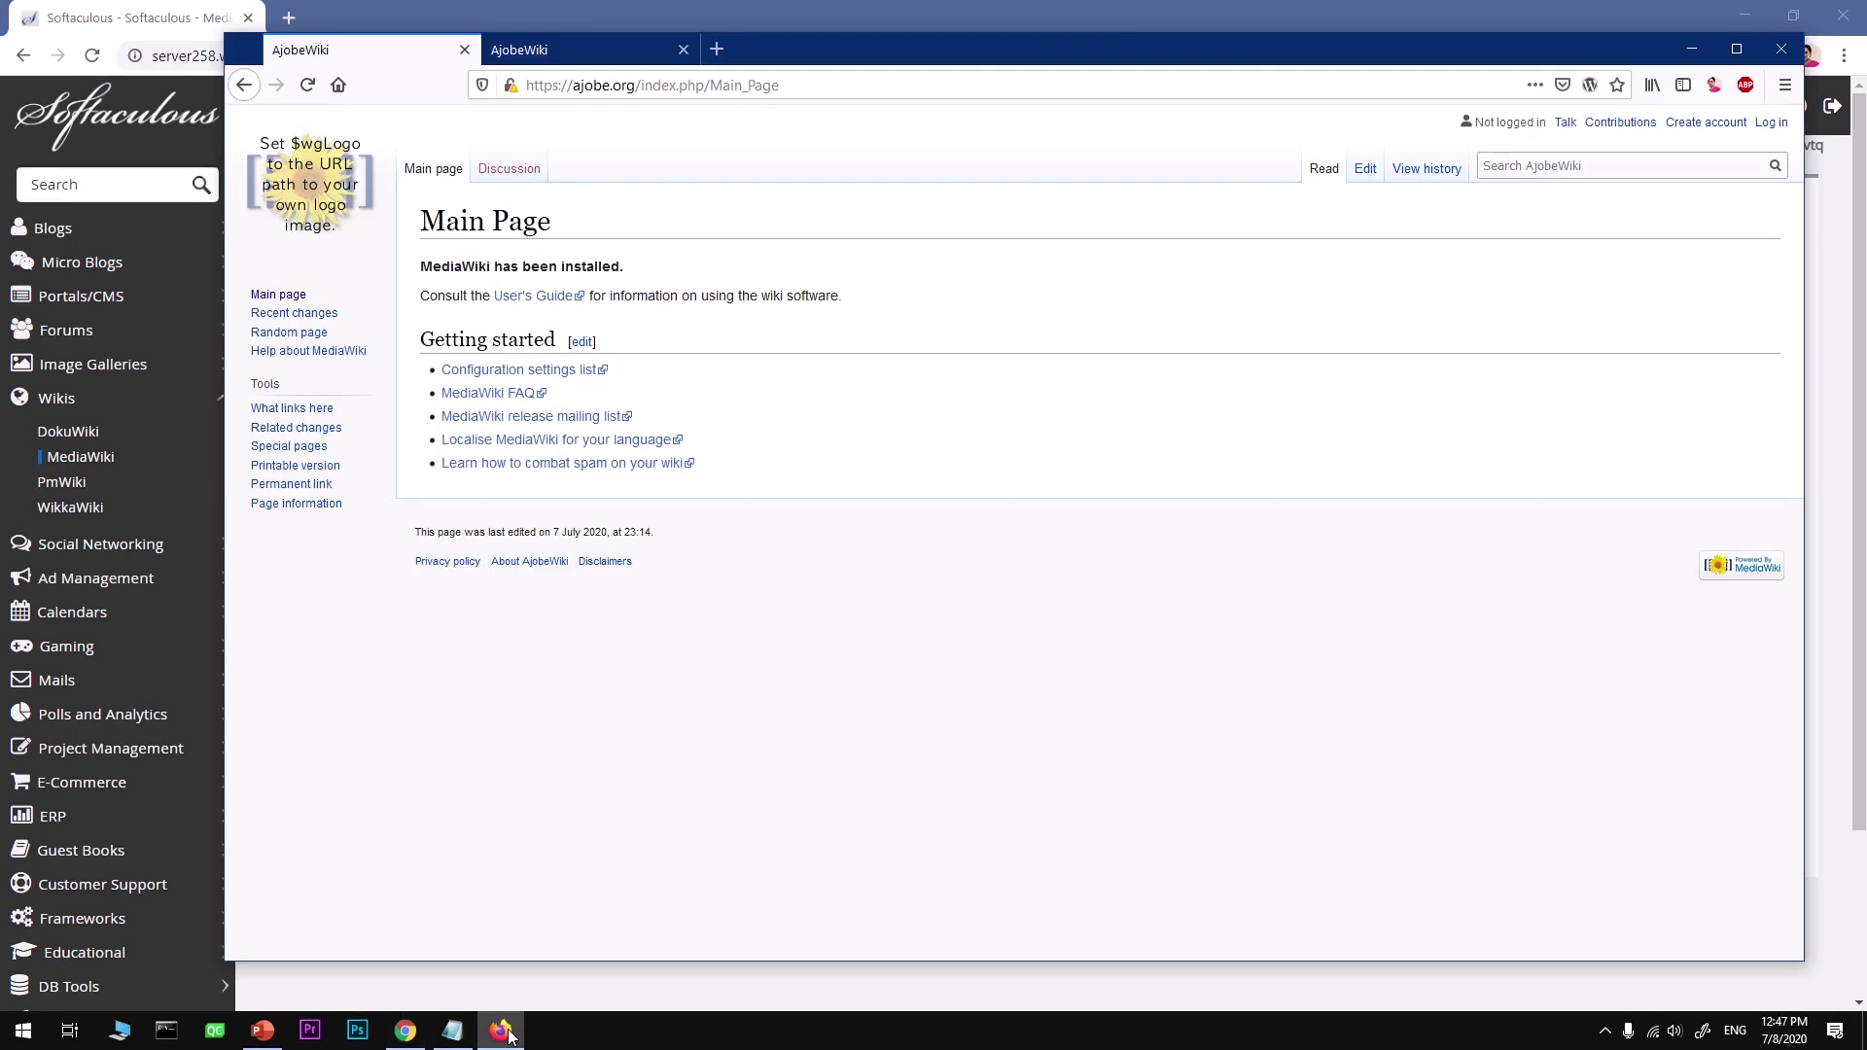
left_click(555, 46)
left_click(317, 56)
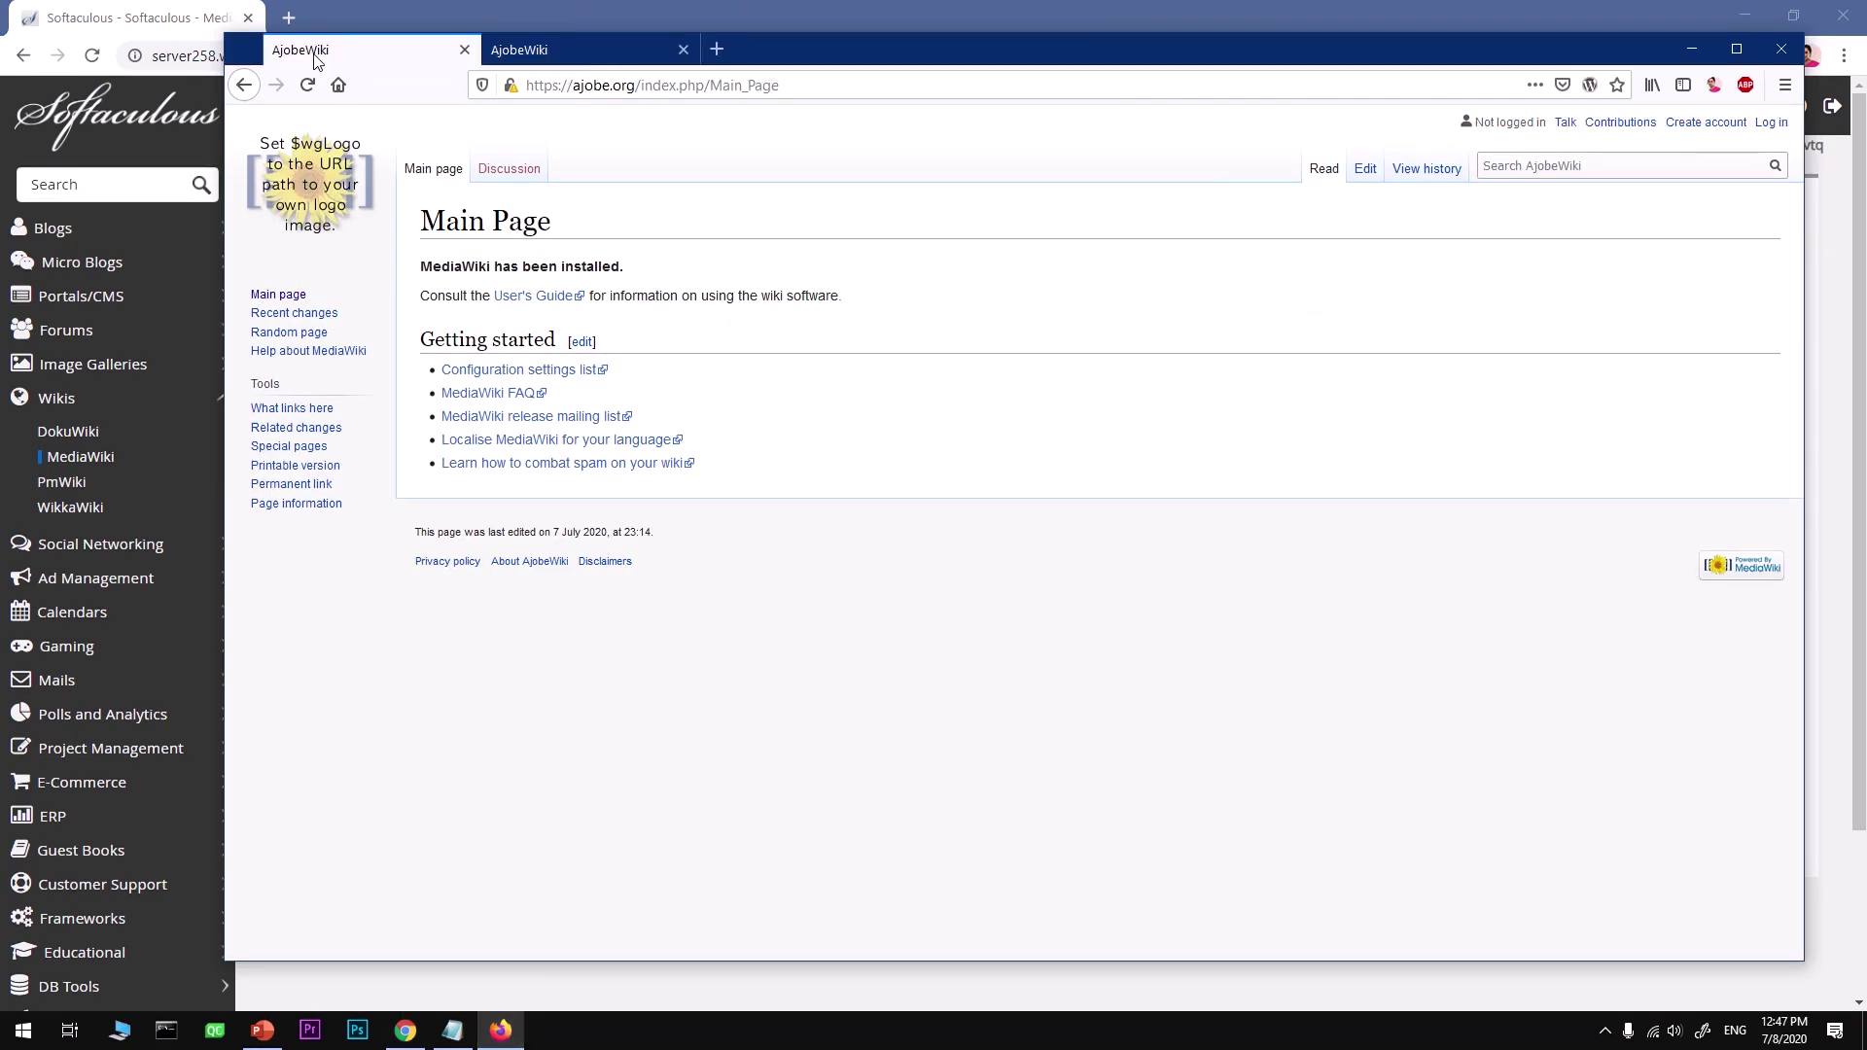